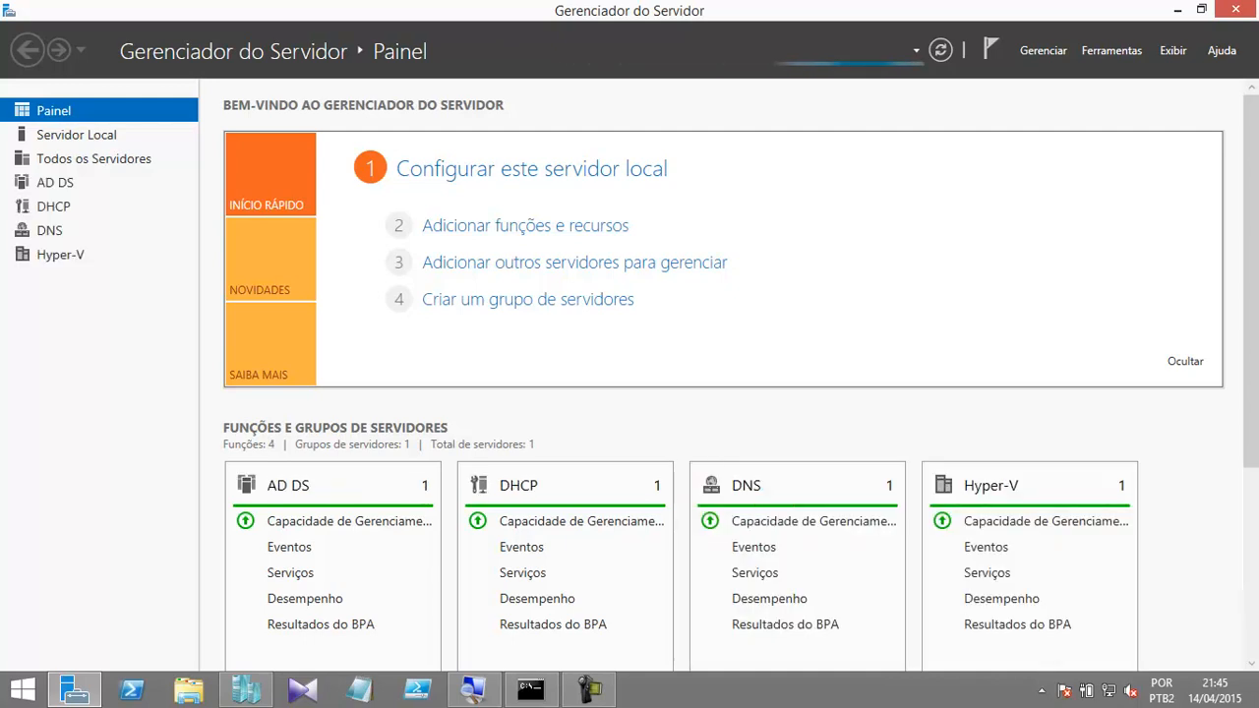
Step: Check in the add roles and features wizard whether Backup do Windows Server is installed, leaving without installing anything
click(525, 225)
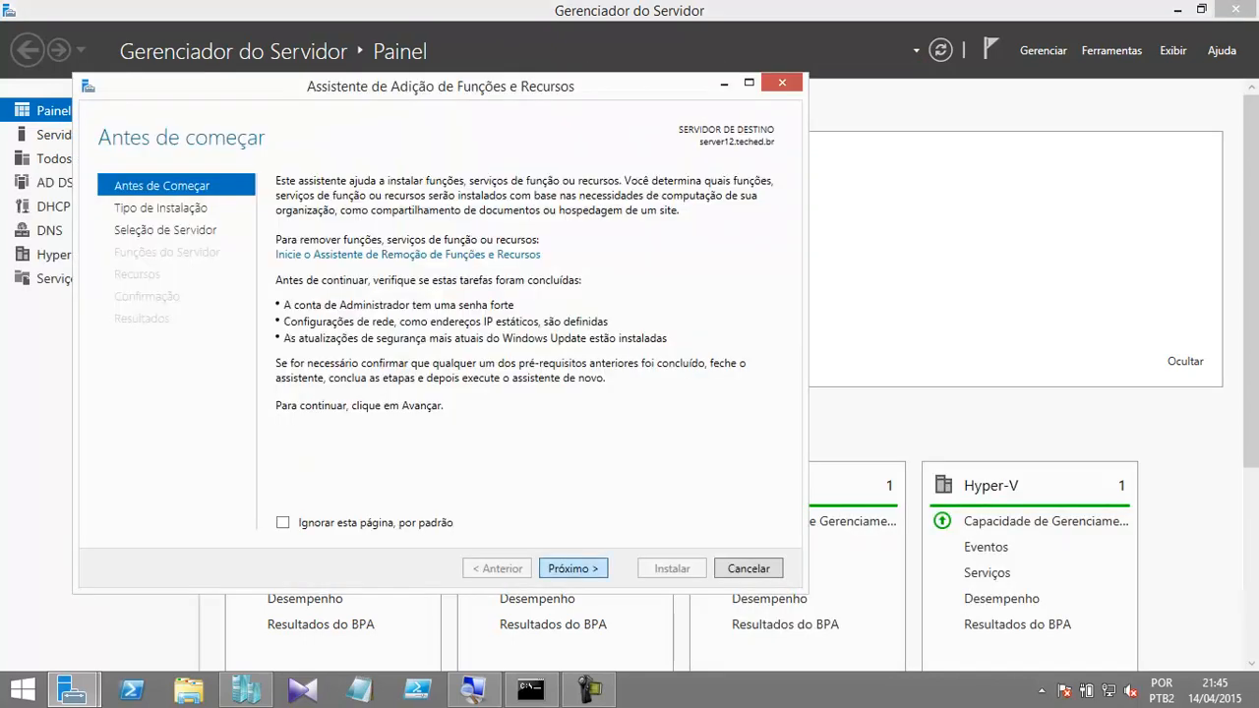
click(574, 568)
click(574, 569)
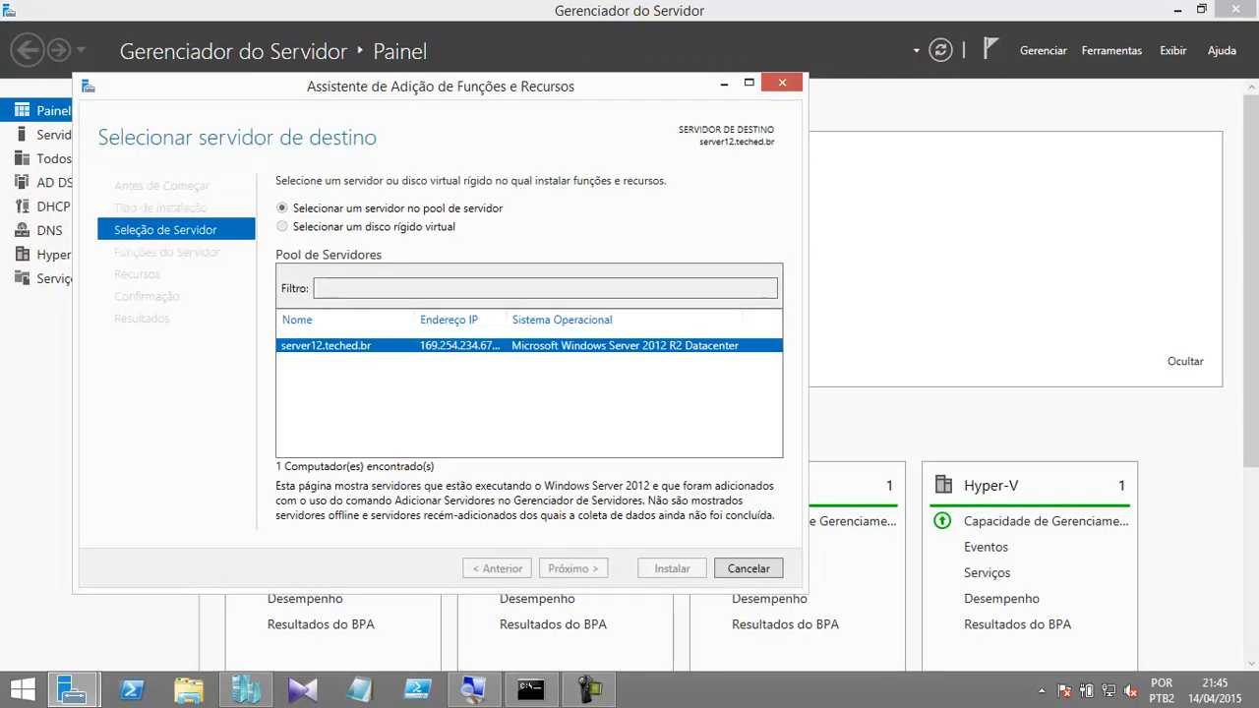
click(574, 568)
click(573, 569)
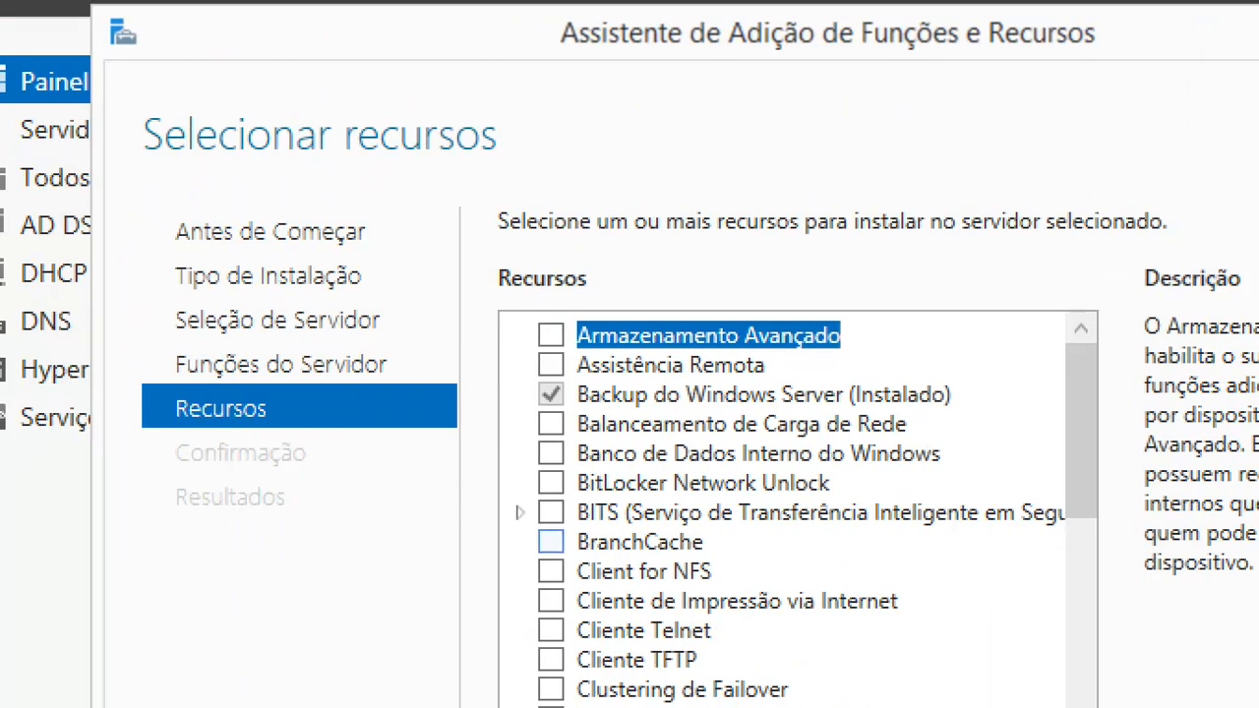
click(763, 394)
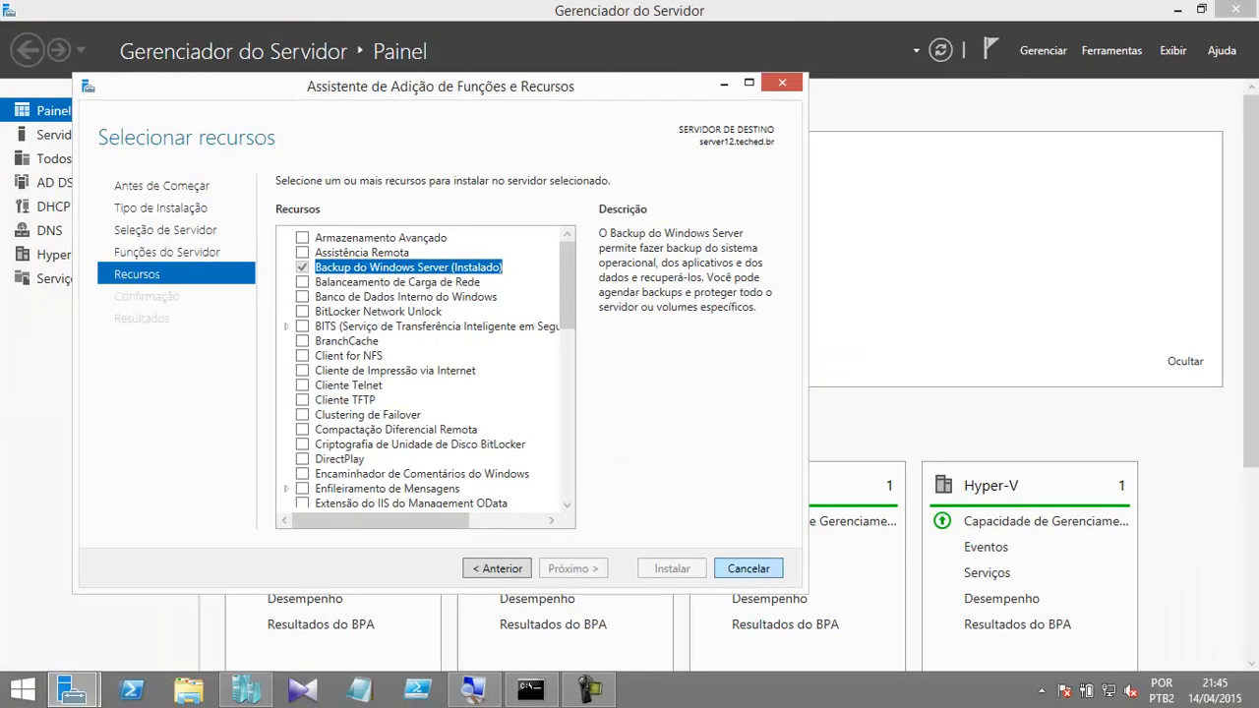
click(749, 569)
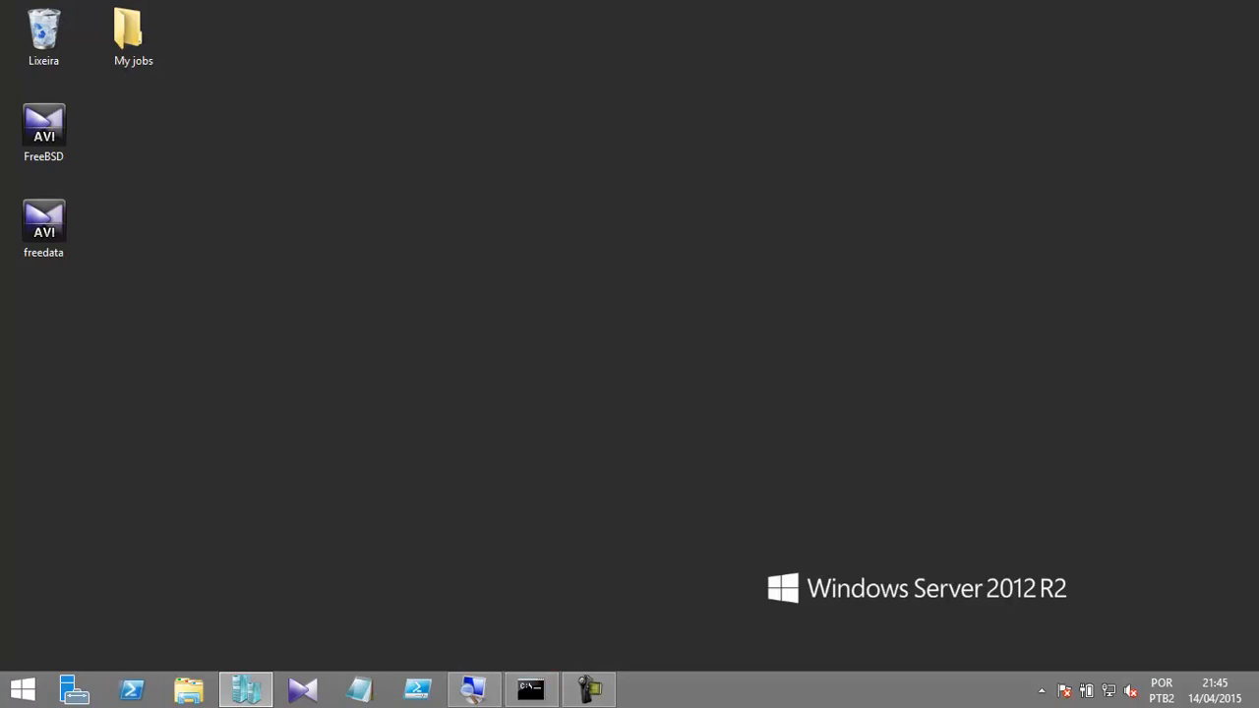
Step: Switch to Hyper-V Manager and open the FreeBSD10 virtual machine's console in full screen
click(246, 689)
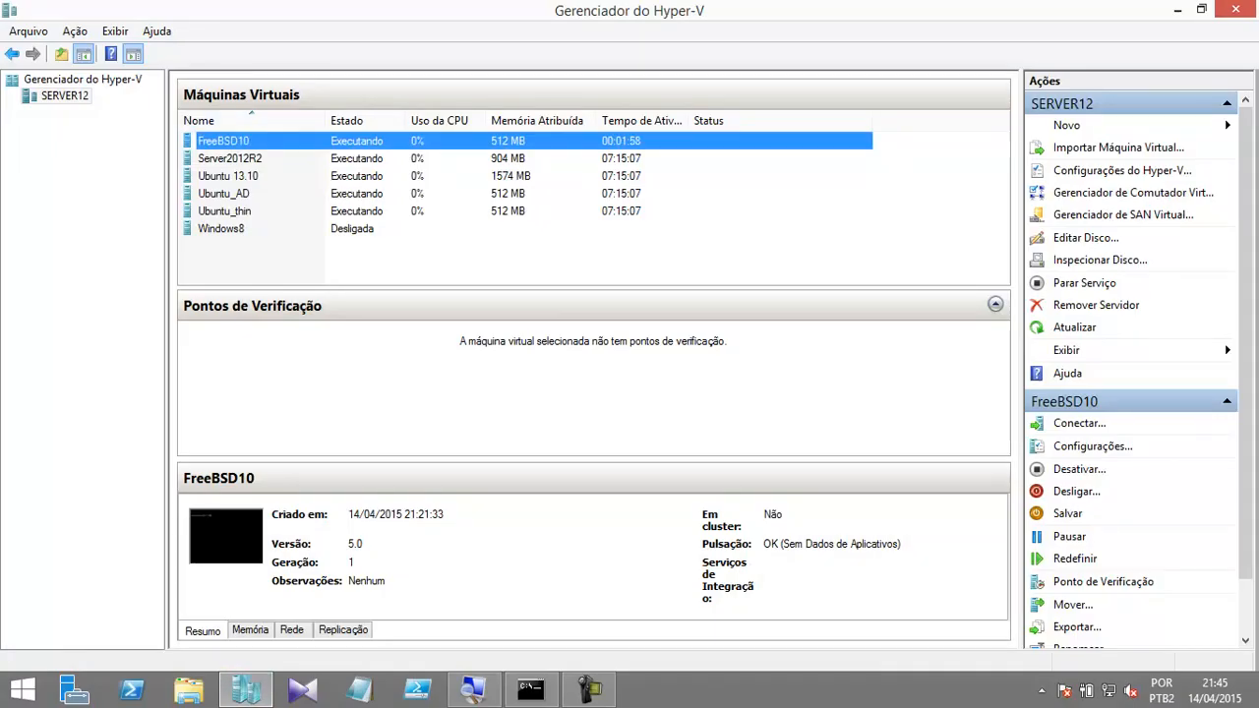
double_click(223, 141)
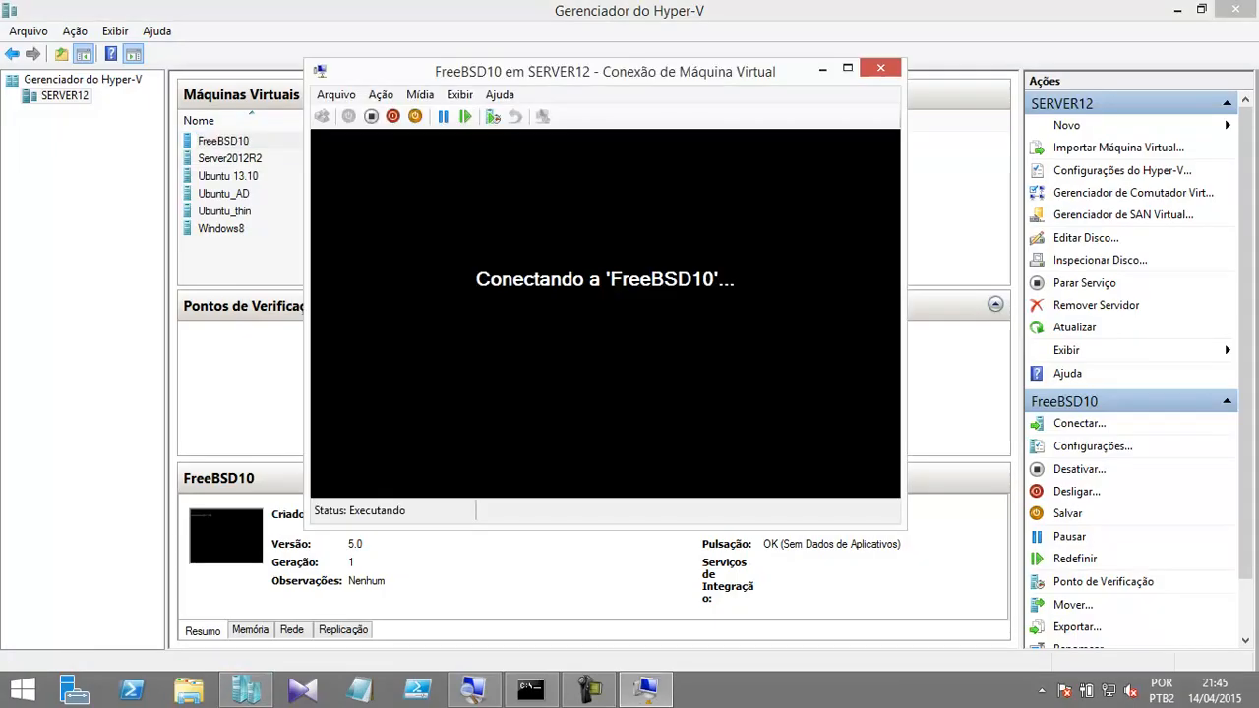
key(ctrl+alt+Break)
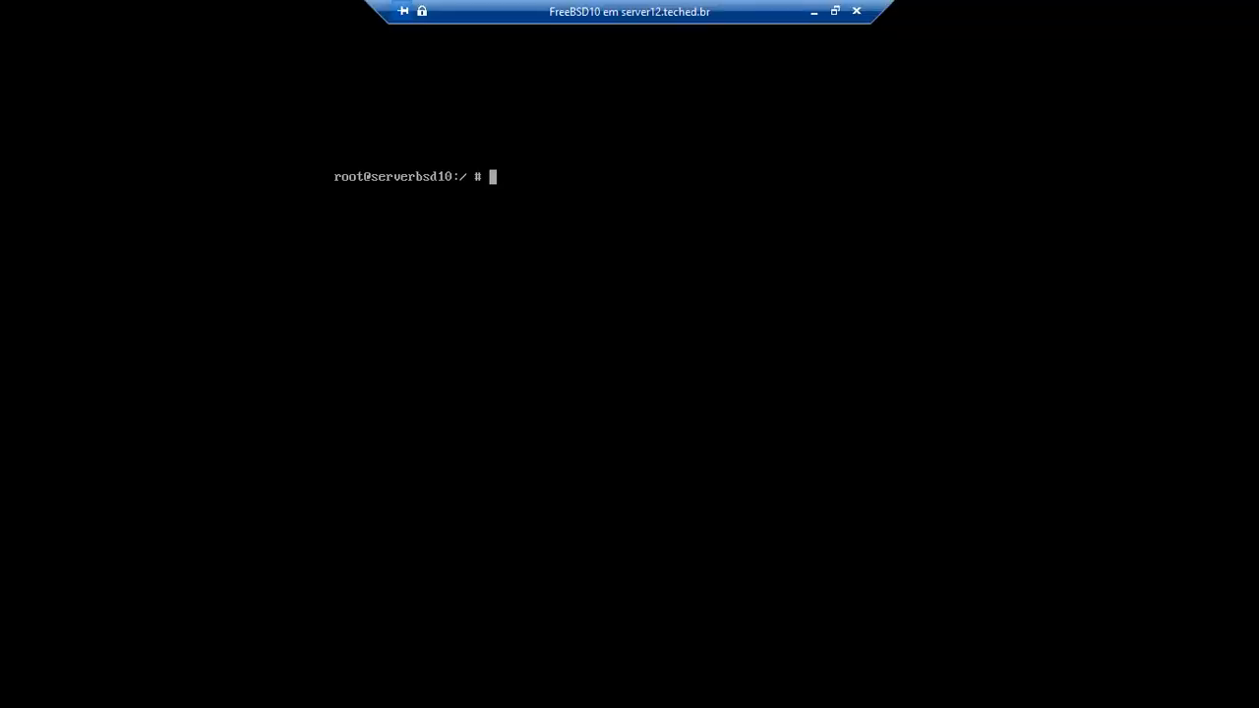
Step: Change to the FreeBSD root directory and list its contents
text(cd /)
key(Return)
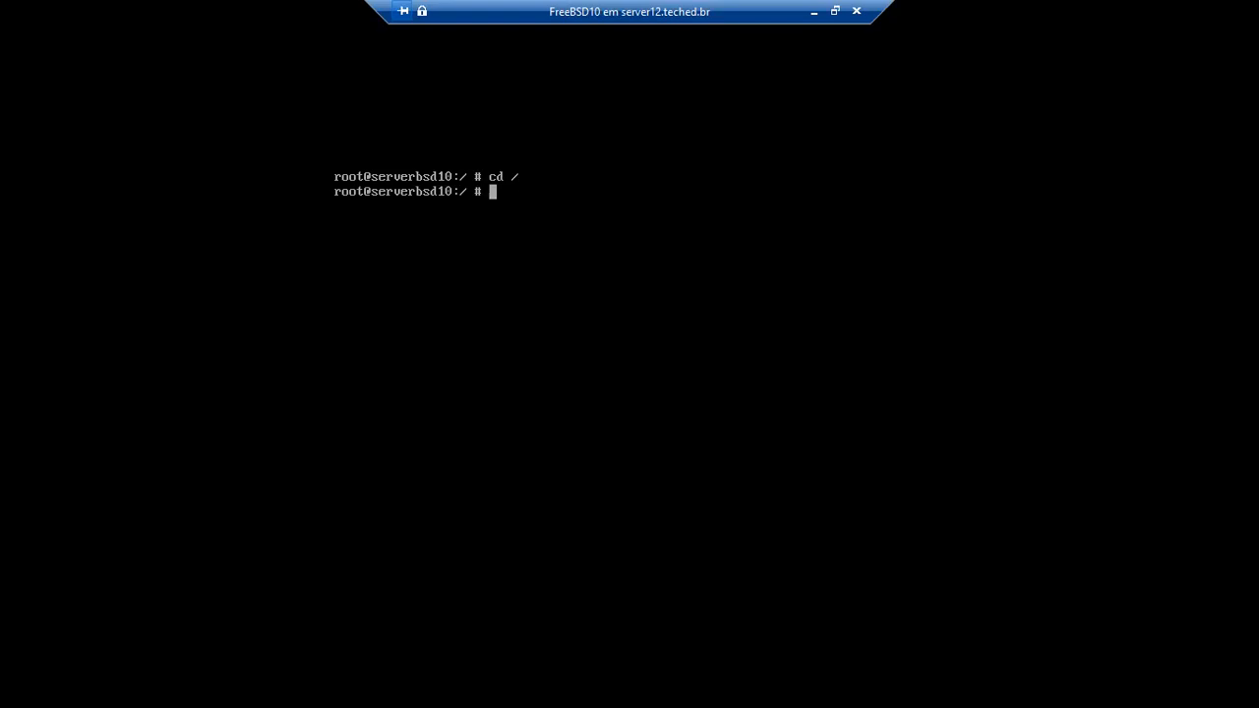
key(Return)
key(Return)
key(Return)
key(Return)
text(ls)
key(Return)
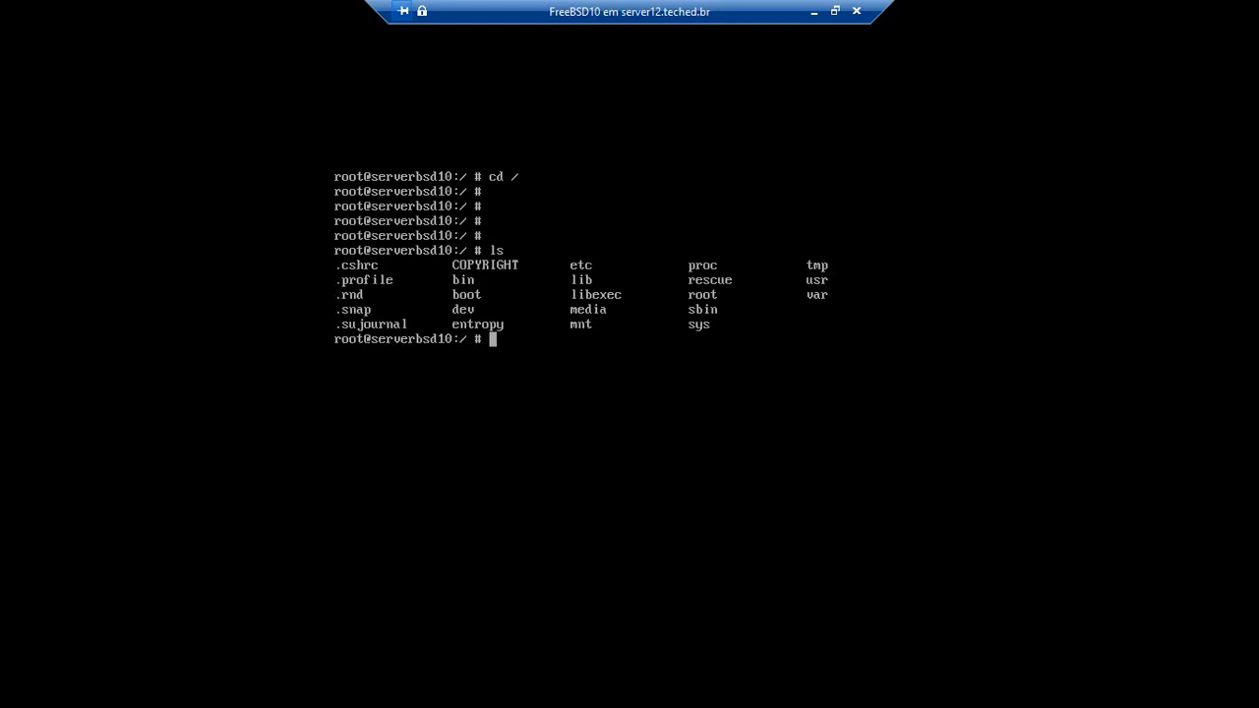
Step: Change to the /tmp directory and create a directory there named with a person's first name
key(Return)
key(Return)
key(Return)
key(Return)
text(cd /tmp/)
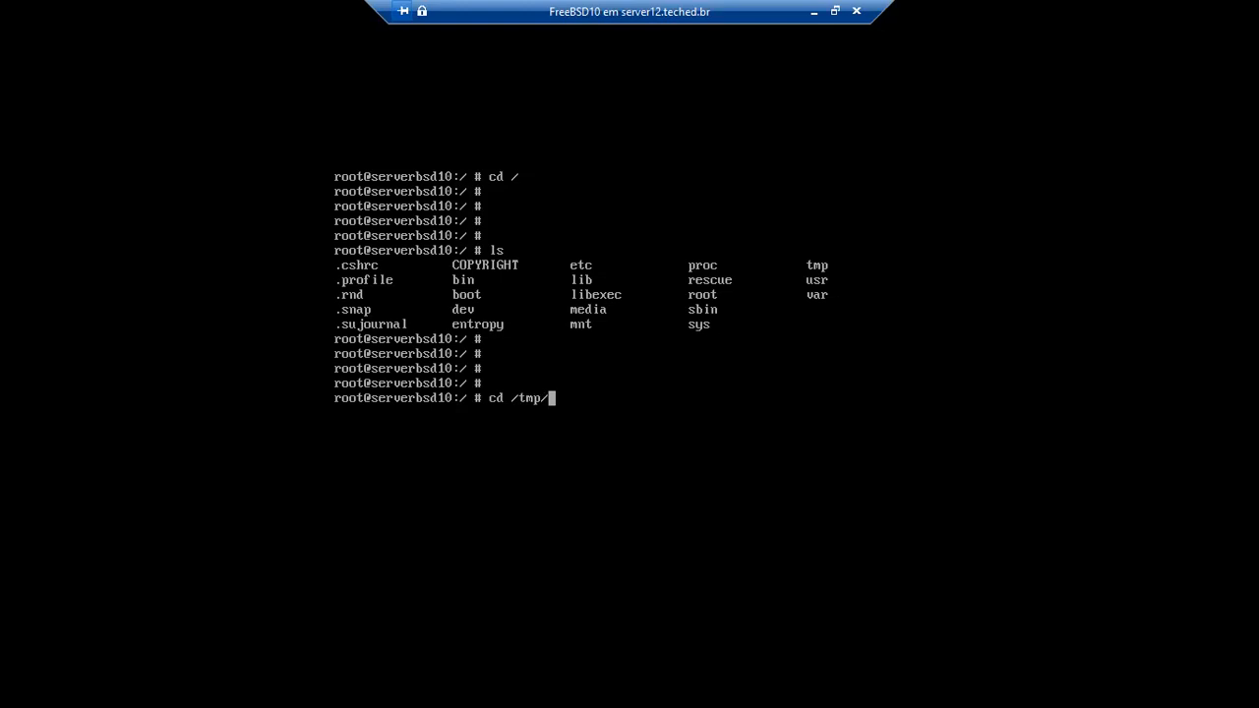
key(Return)
text(mkd)
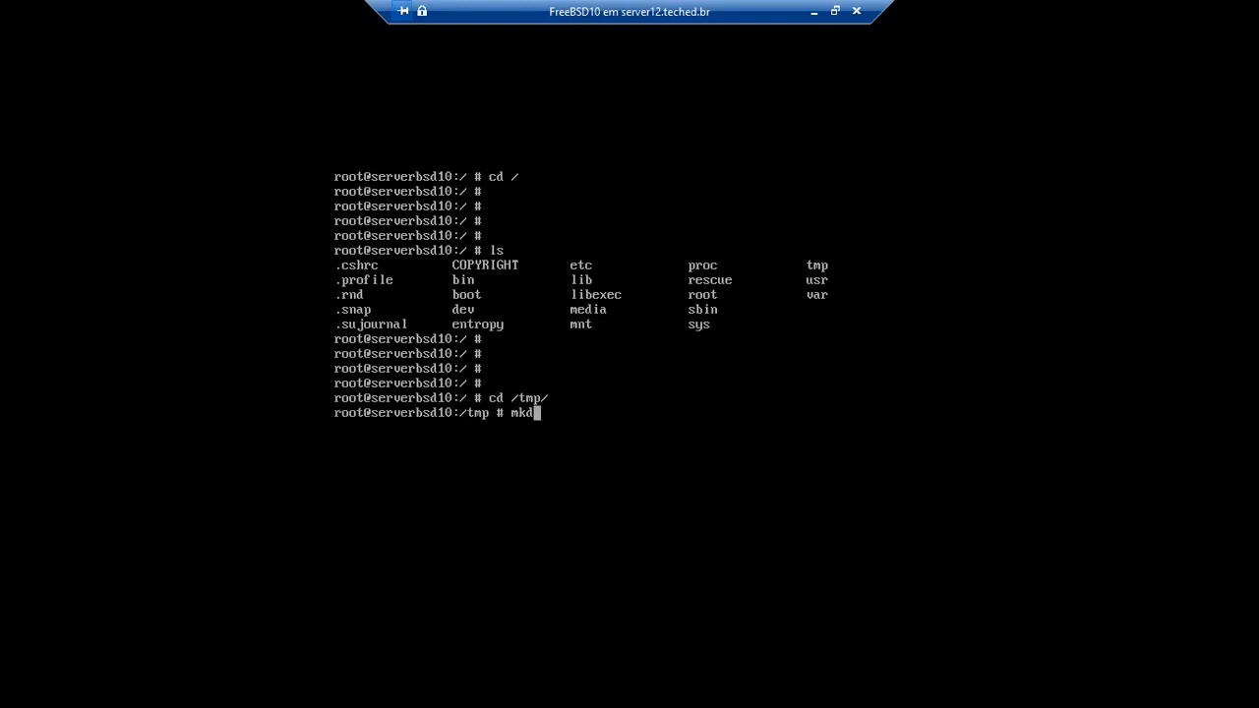
text(ir andre)
key(Return)
text(touch)
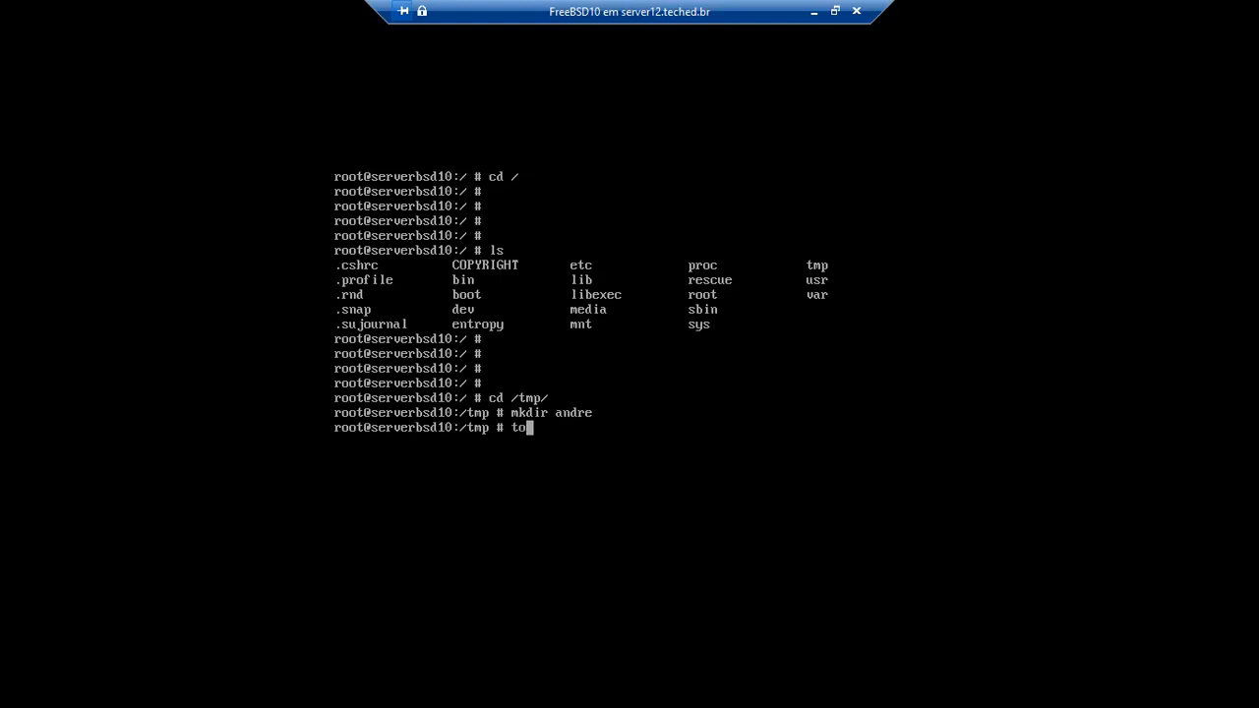
key(BackSpace)
key(BackSpace)
key(BackSpace)
key(BackSpace)
key(BackSpace)
key(BackSpace)
Step: Change into the newly created directory under /tmp
text(cd and)
key(Tab)
key(Return)
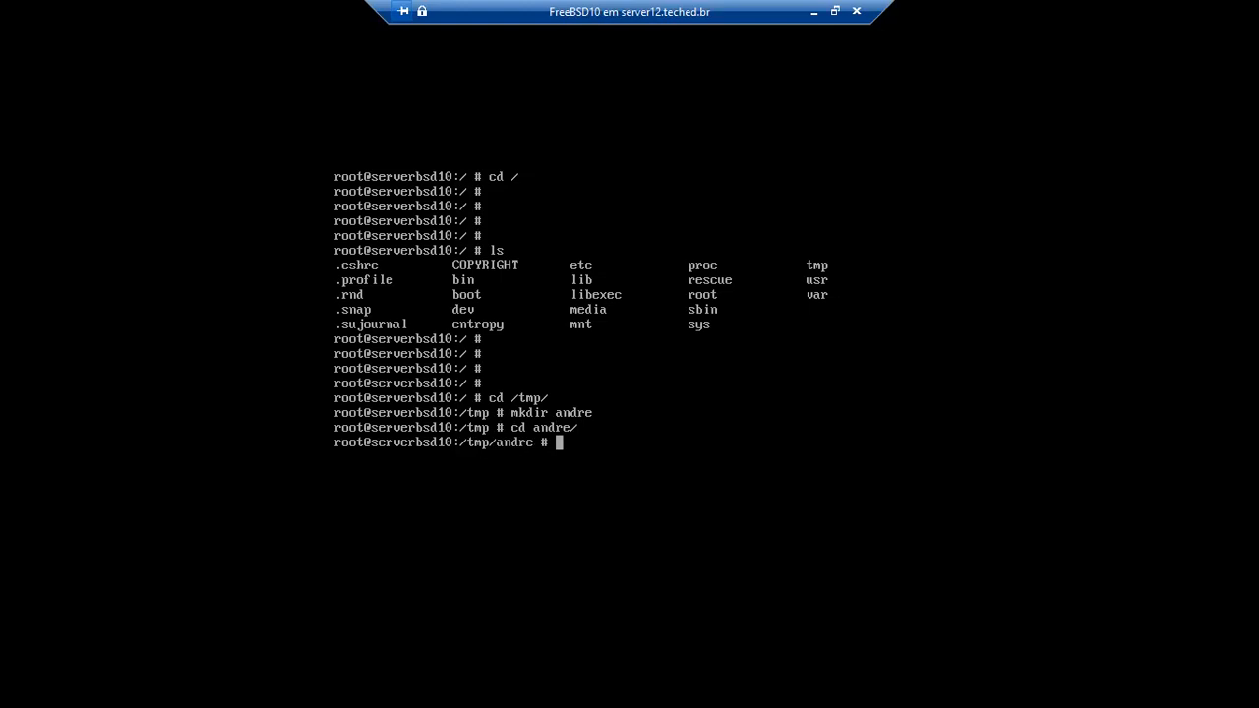
Step: Create an empty test file with touch in the new directory and list the directory's contents
text(touch testeruschel)
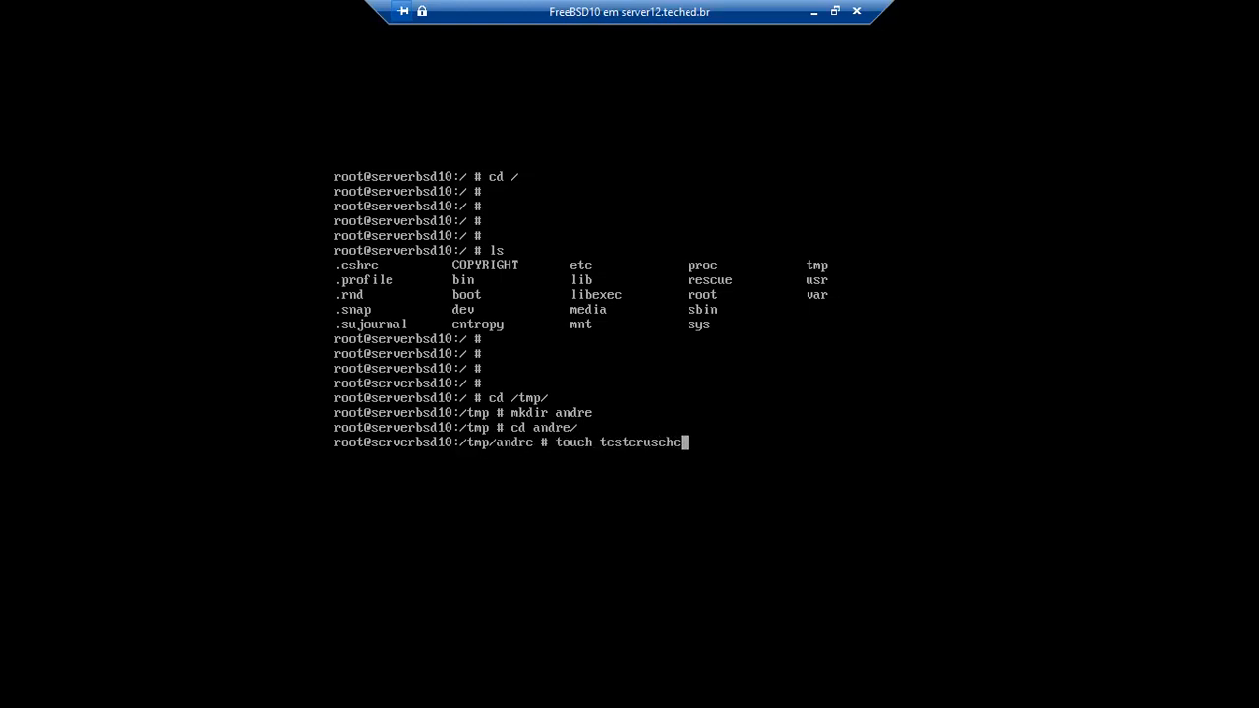
key(Return)
key(Return)
key(Return)
key(Return)
key(Return)
text(ls)
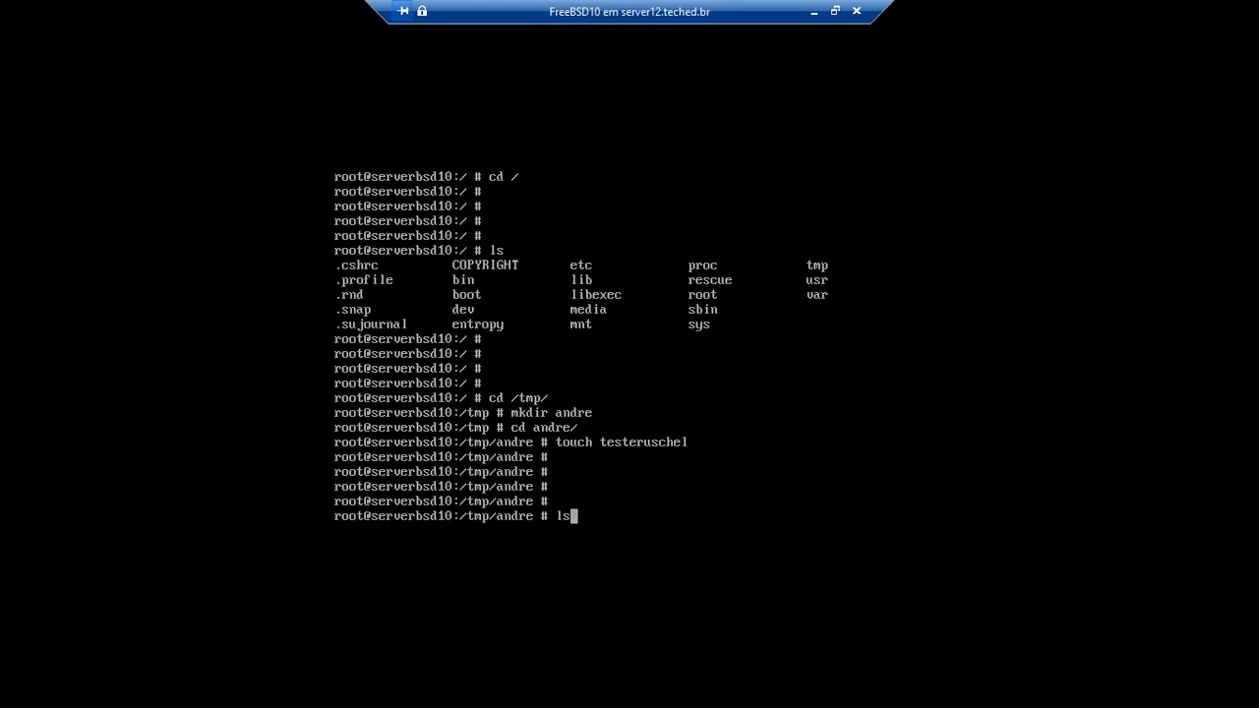
key(Return)
key(Return)
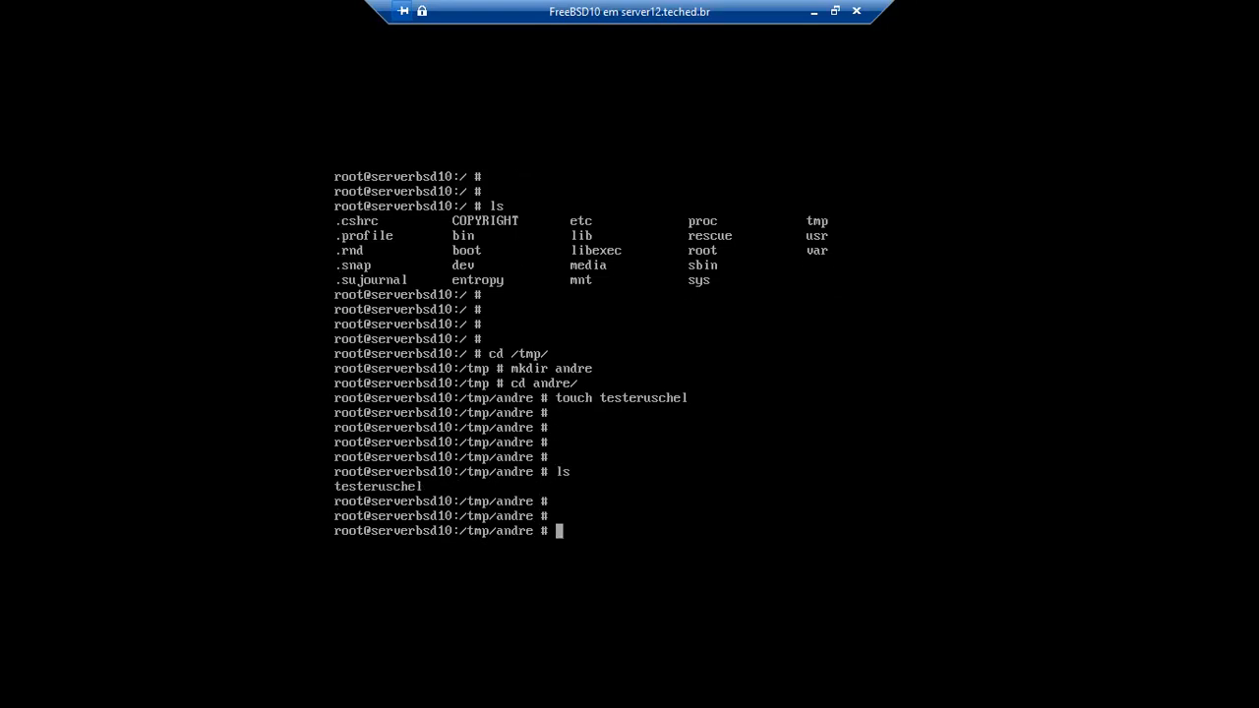
Step: Display the FreeBSD network interface configuration with ifconfig and briefly ping 192.168.1.200
text(ifconfig)
key(Return)
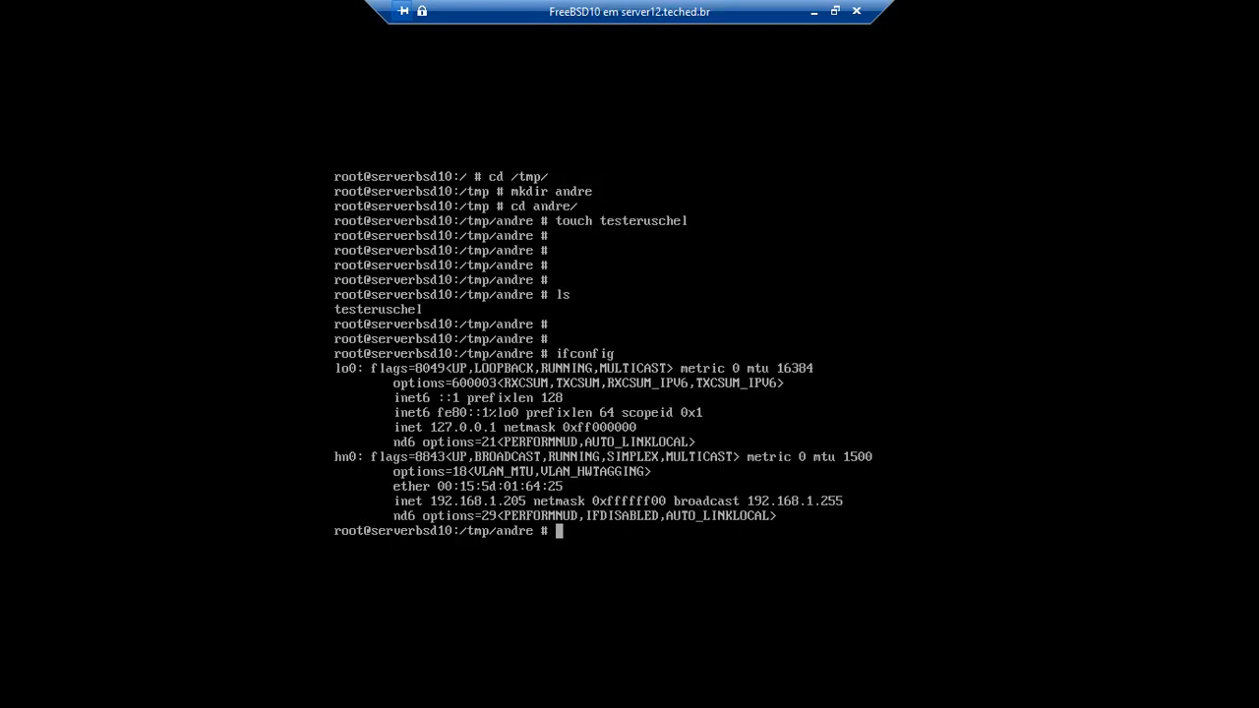
text(ping 192.168.1.200)
key(Return)
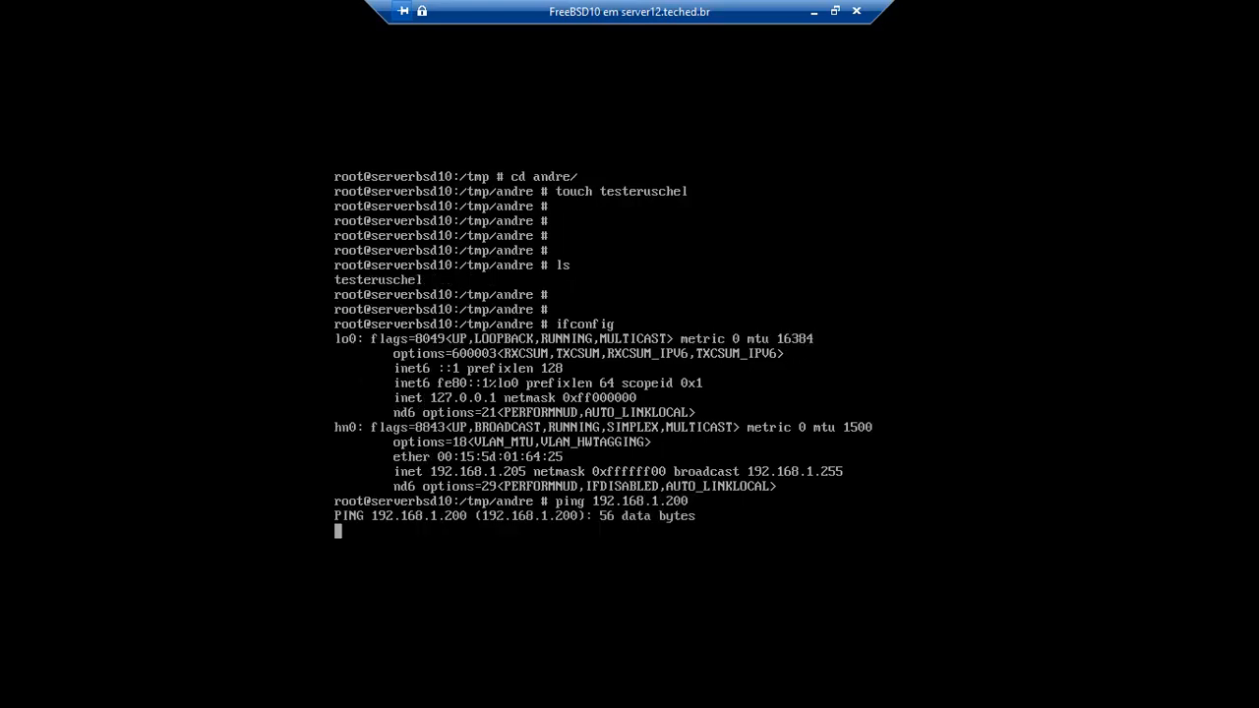
key(ctrl+c)
Step: Start a continuous ping from FreeBSD to 192.168.1.100
key(Up)
key(BackSpace)
key(BackSpace)
key(BackSpace)
text(100)
key(Return)
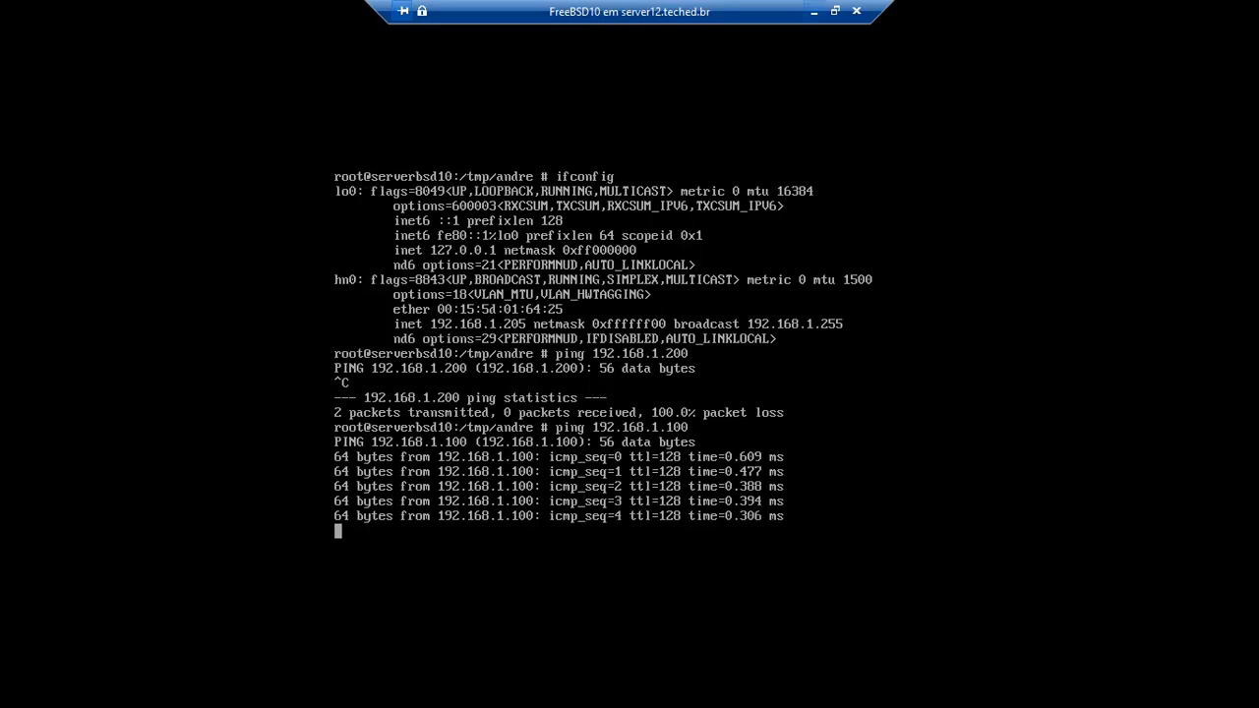
Step: Take the FreeBSD10 console out of full screen and minimize its window, leaving the ping running
click(834, 11)
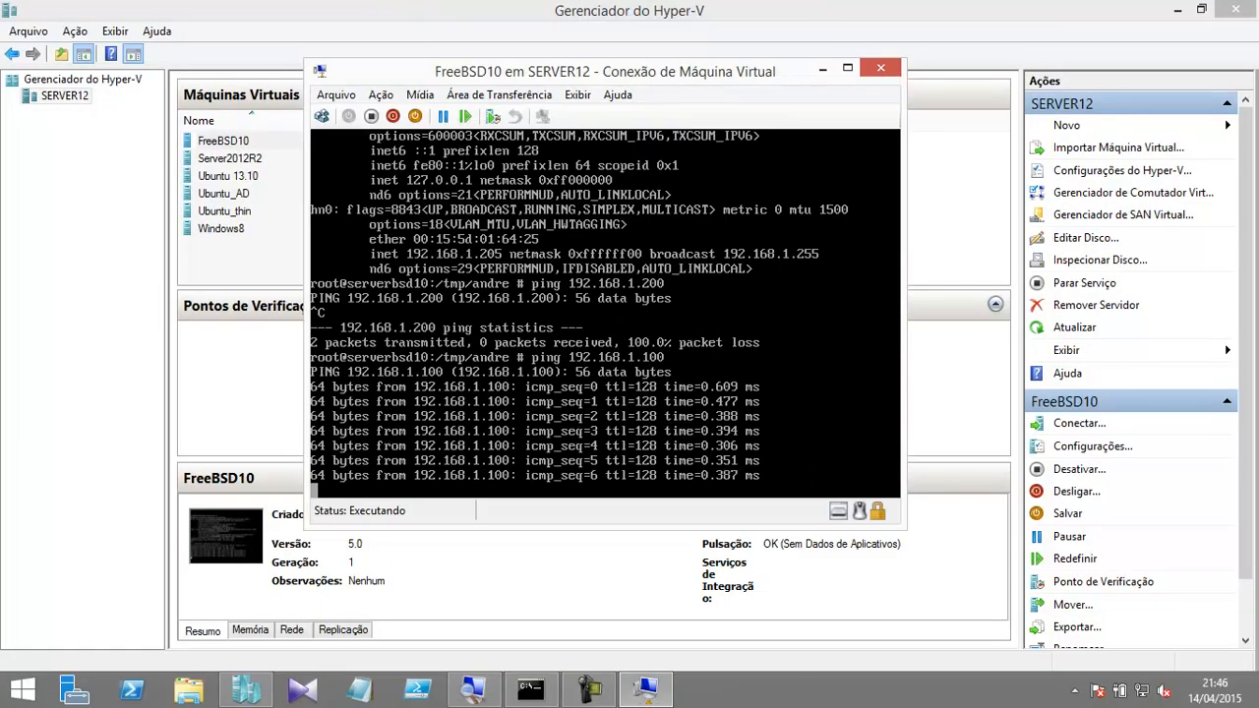
key(super+d)
click(824, 70)
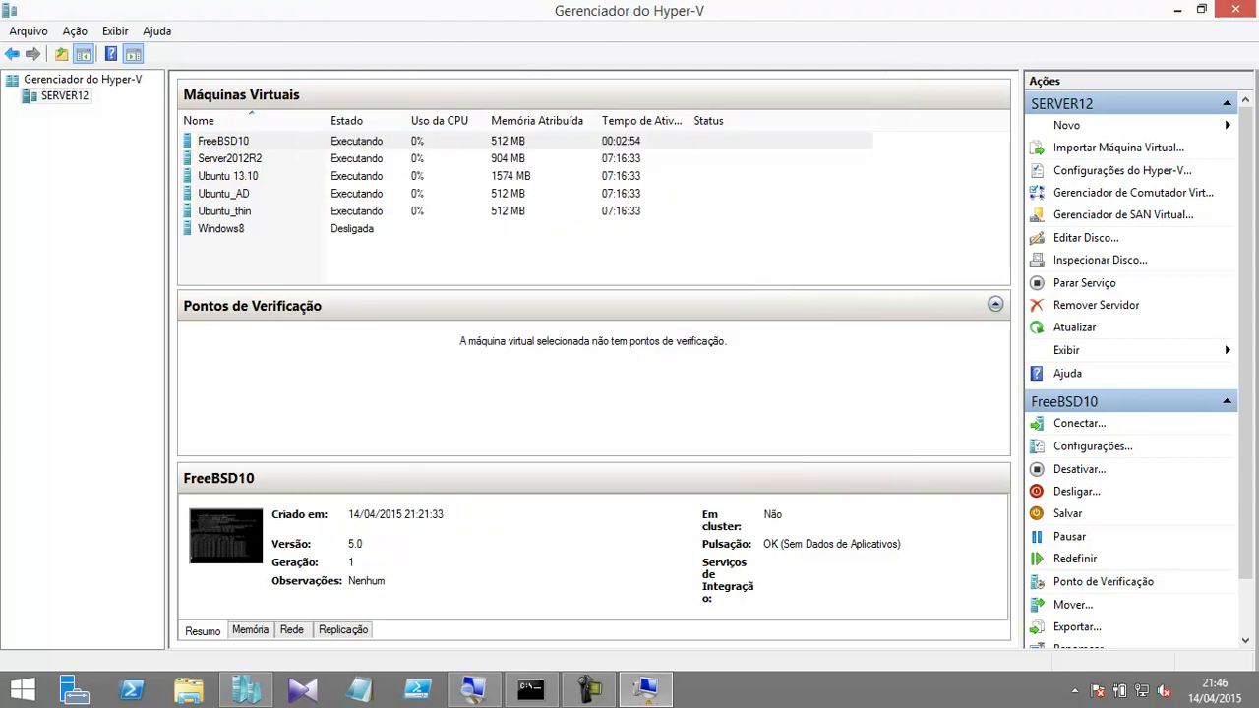
Step: Open a command prompt on the host server and start a continuous ping to 192.168.1.205
key(super+r)
key(Return)
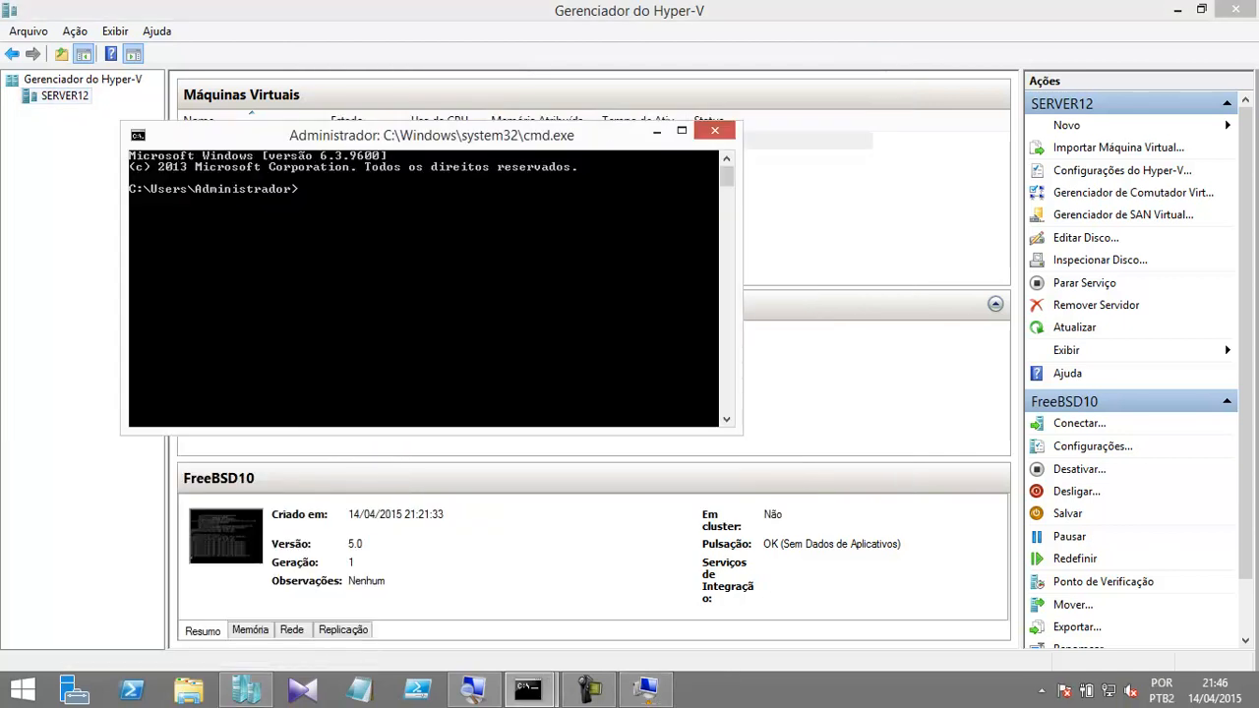
text(ping 192.168.1)
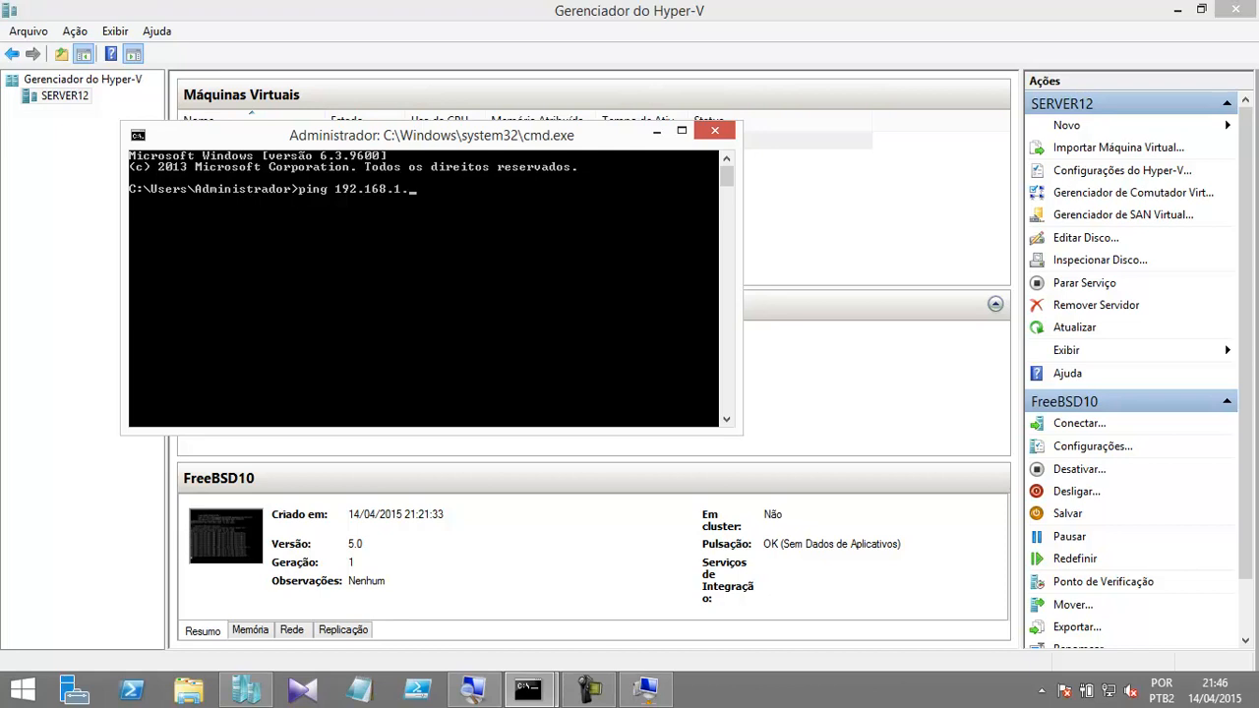
text(.205 -t)
key(Return)
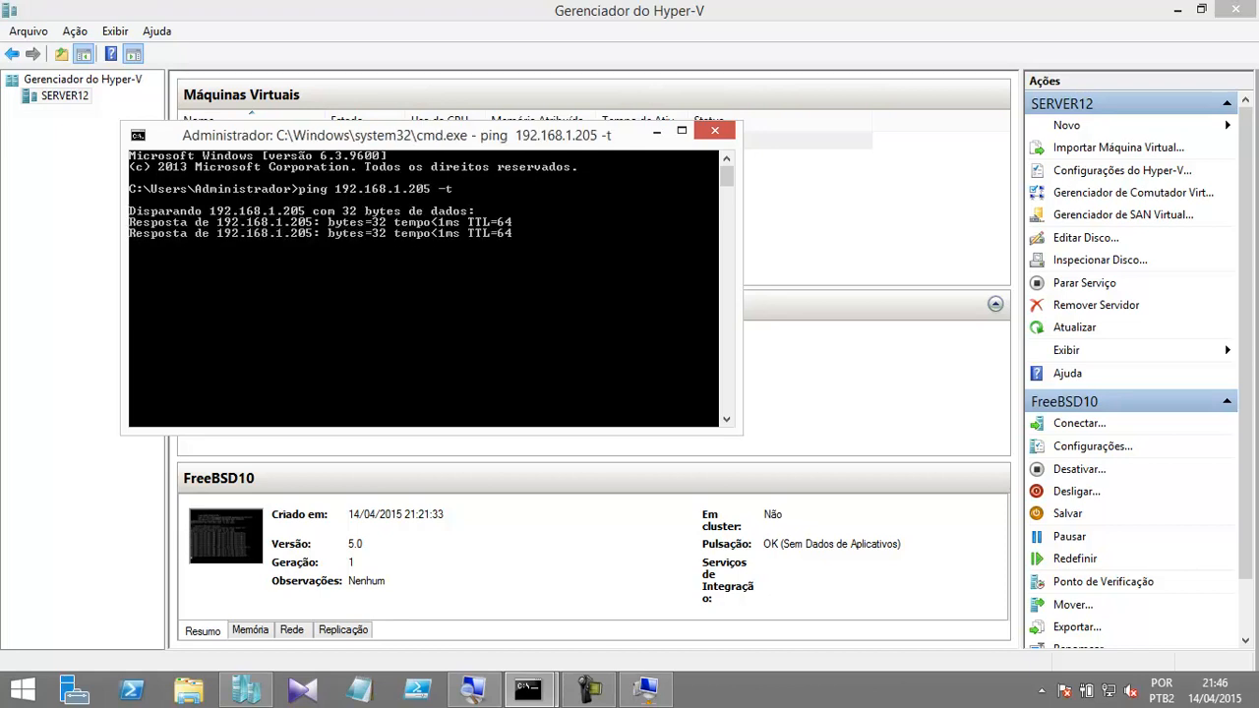
Step: Restore the FreeBSD10 console and place it beneath the shortened host ping window, leaving the virtual machine list uncovered
key(super+Left)
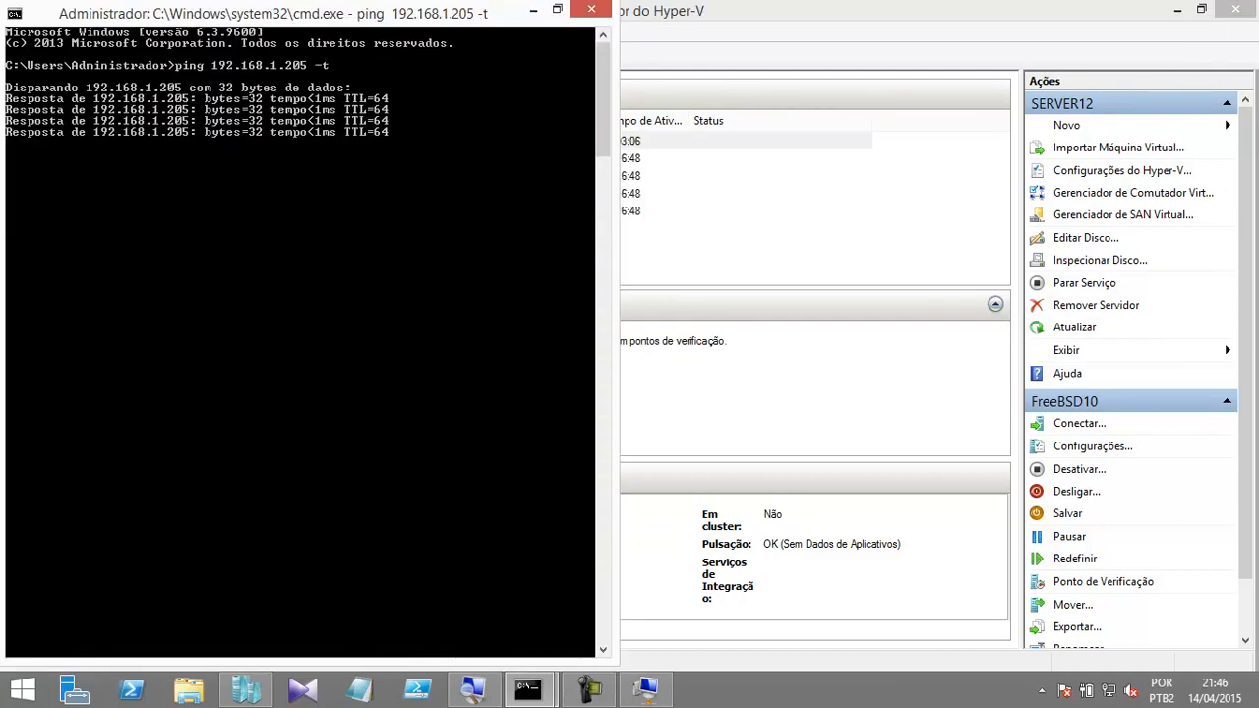
key(super+Right)
drag(688, 86, 1102, 27)
click(646, 689)
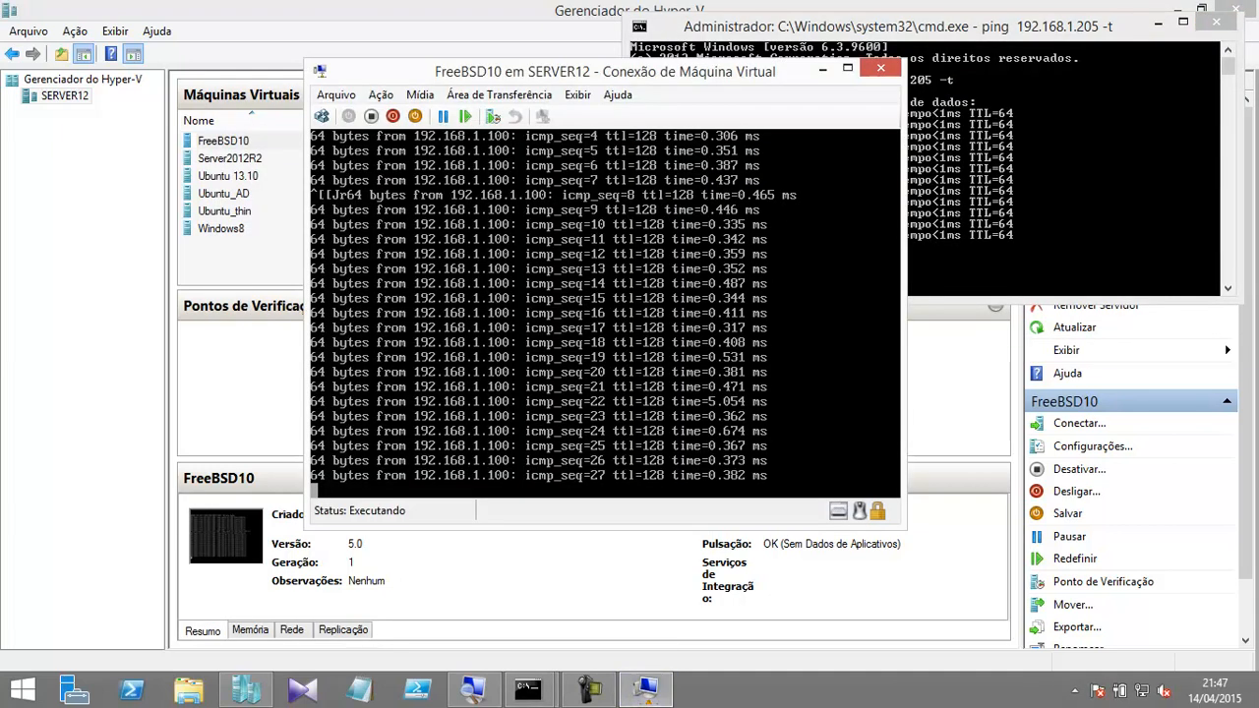
drag(610, 71, 911, 237)
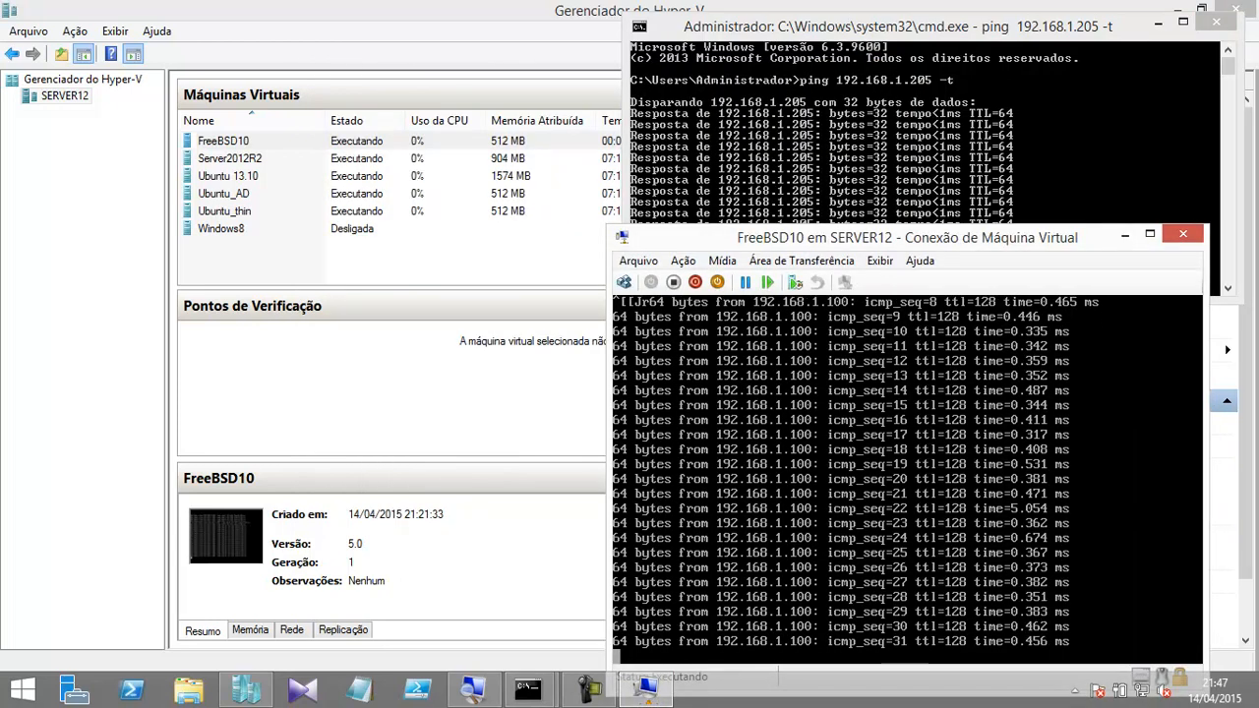
drag(910, 27, 914, 17)
drag(921, 292, 922, 237)
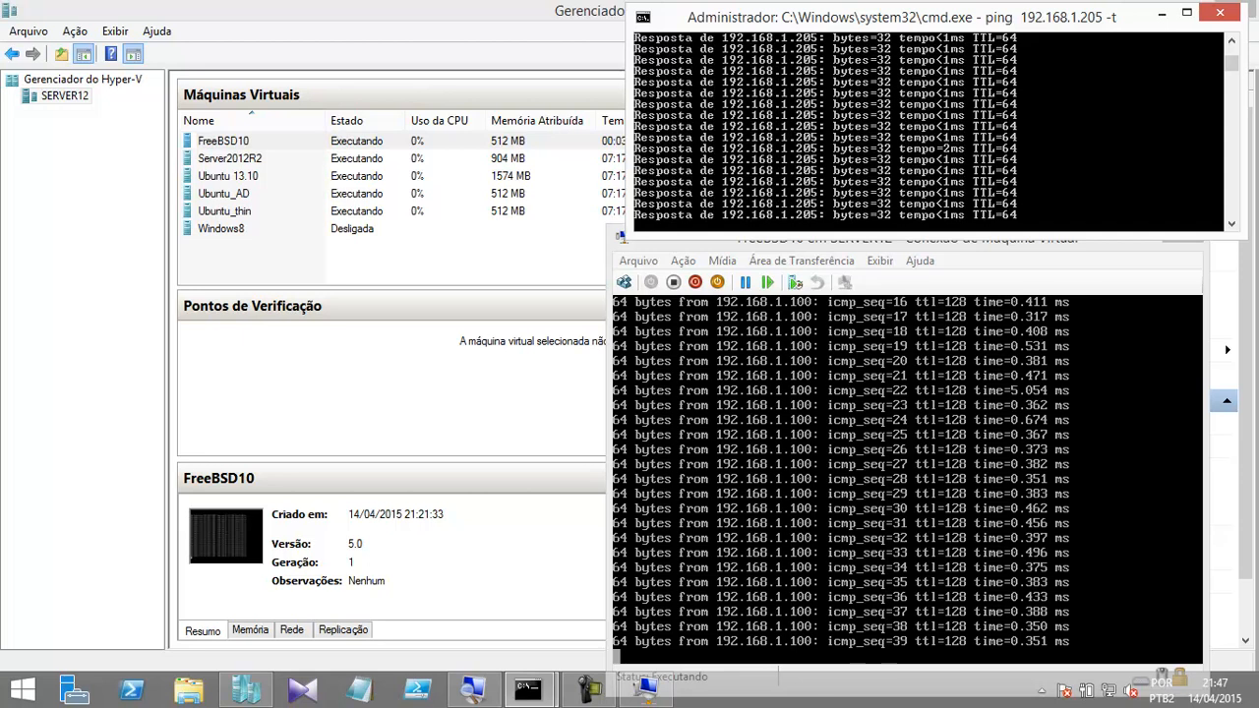
Step: Bring the FreeBSD10 console and host ping window back in front of Hyper-V Manager and realign the console beneath the ping
click(394, 228)
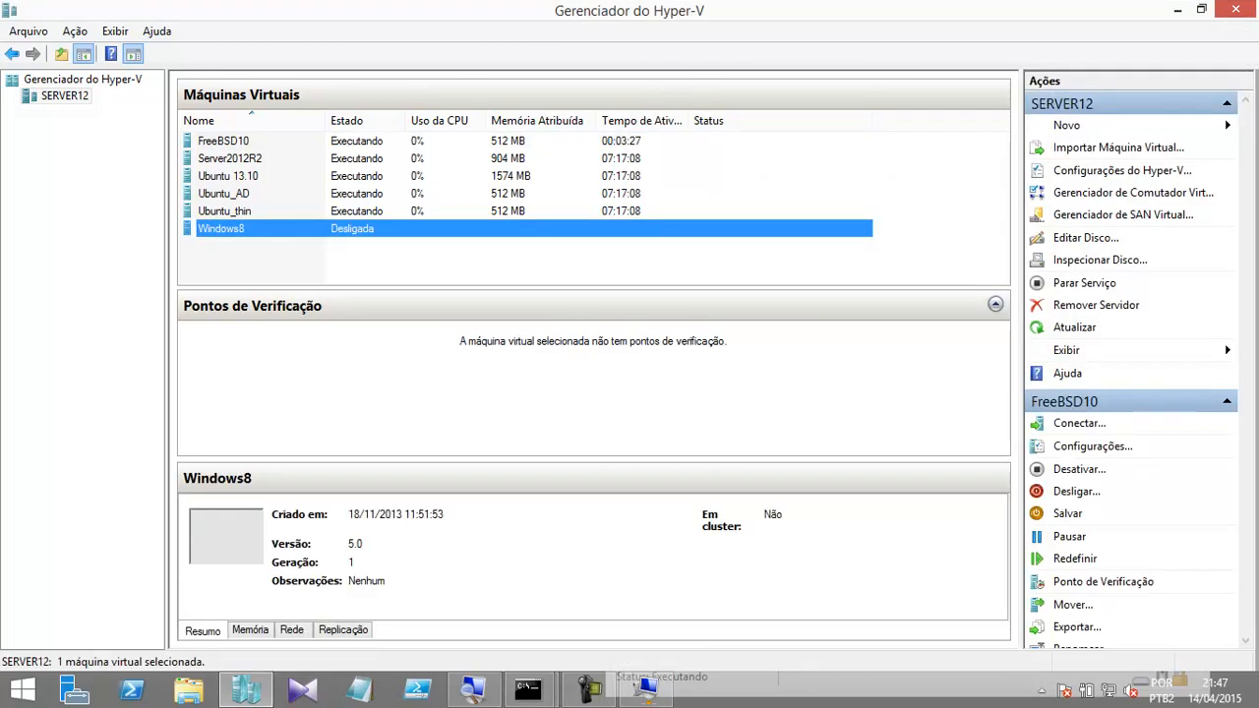
click(646, 690)
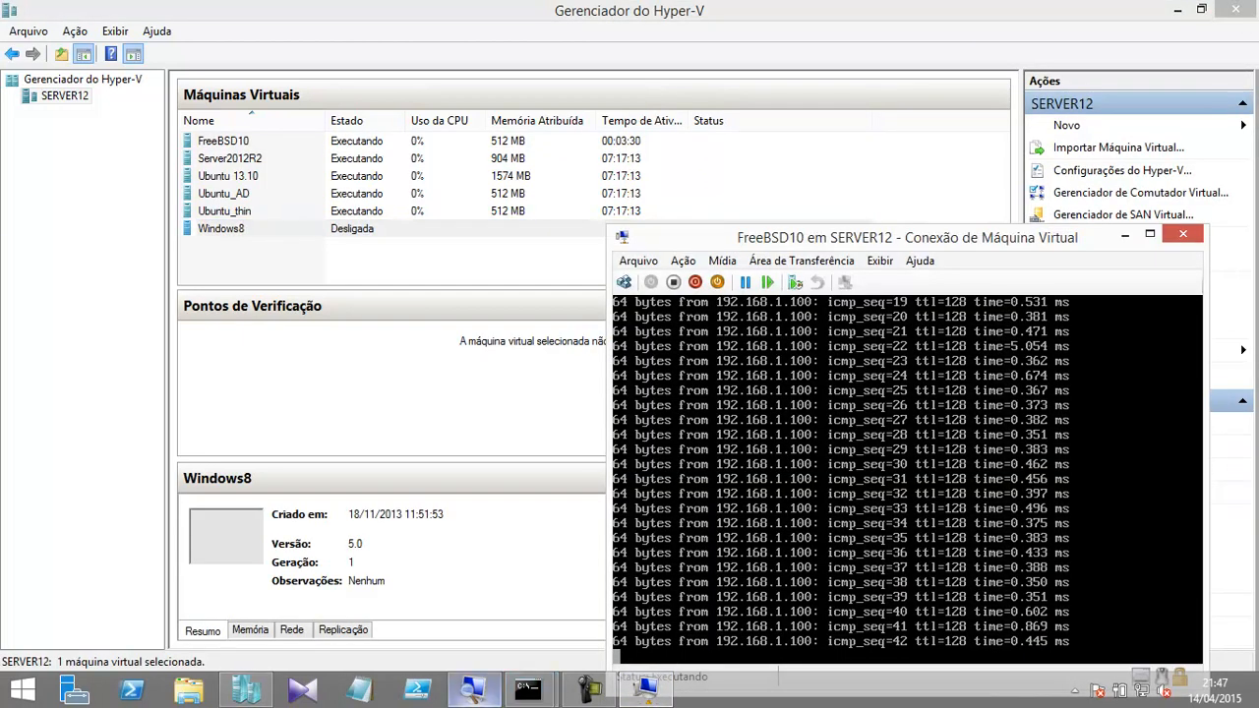
mouse_move(527, 690)
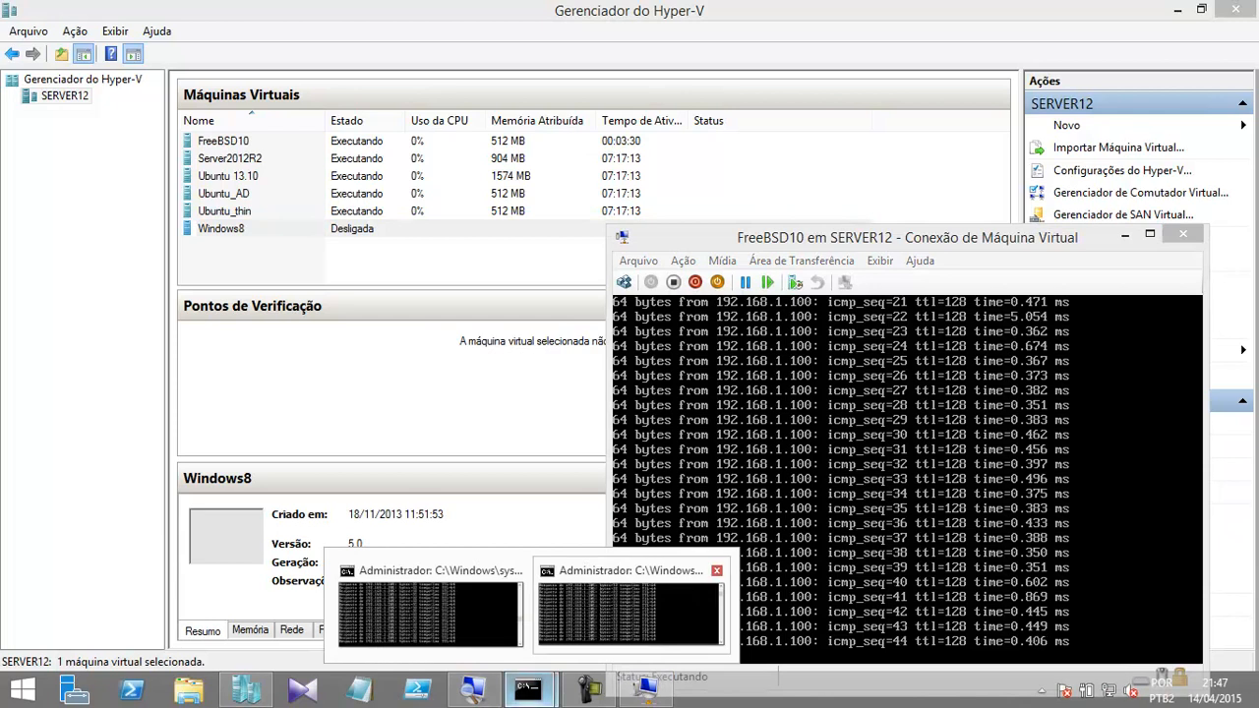
click(629, 612)
drag(915, 245, 946, 251)
Step: Search the Start screen for Backup do Windows Server and open it
key(super)
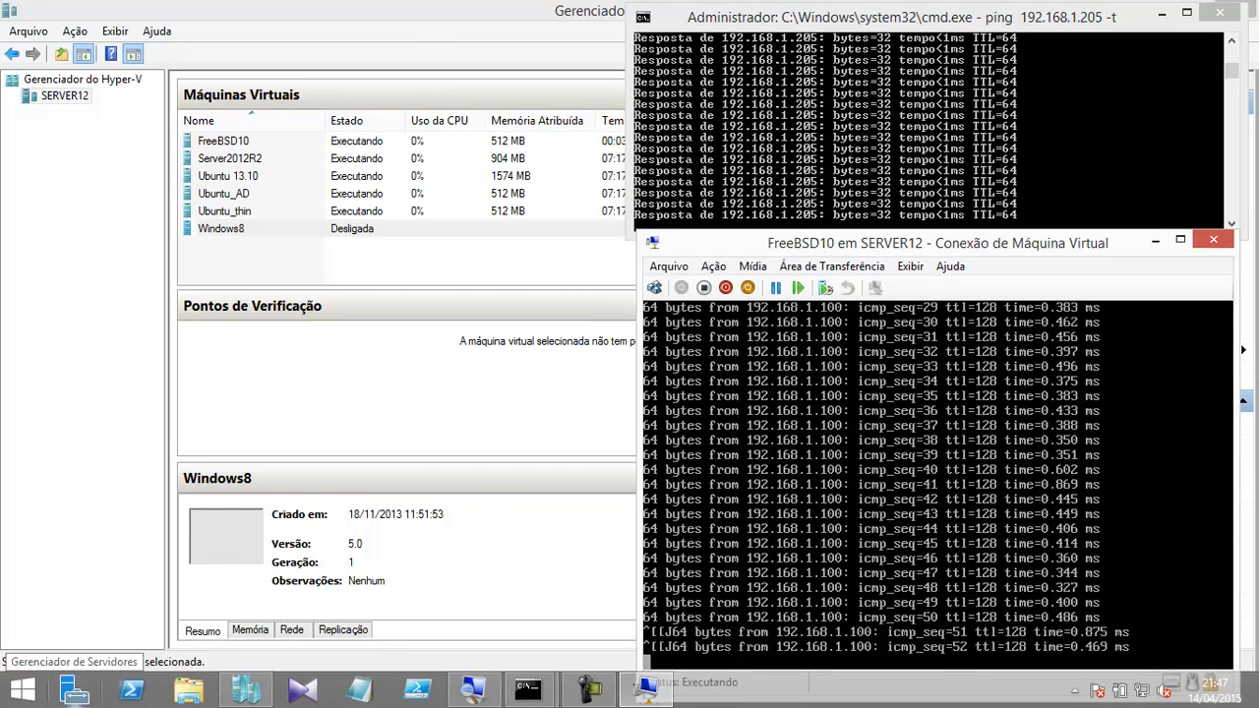
click(89, 393)
key(super)
text(backup do Windows Server)
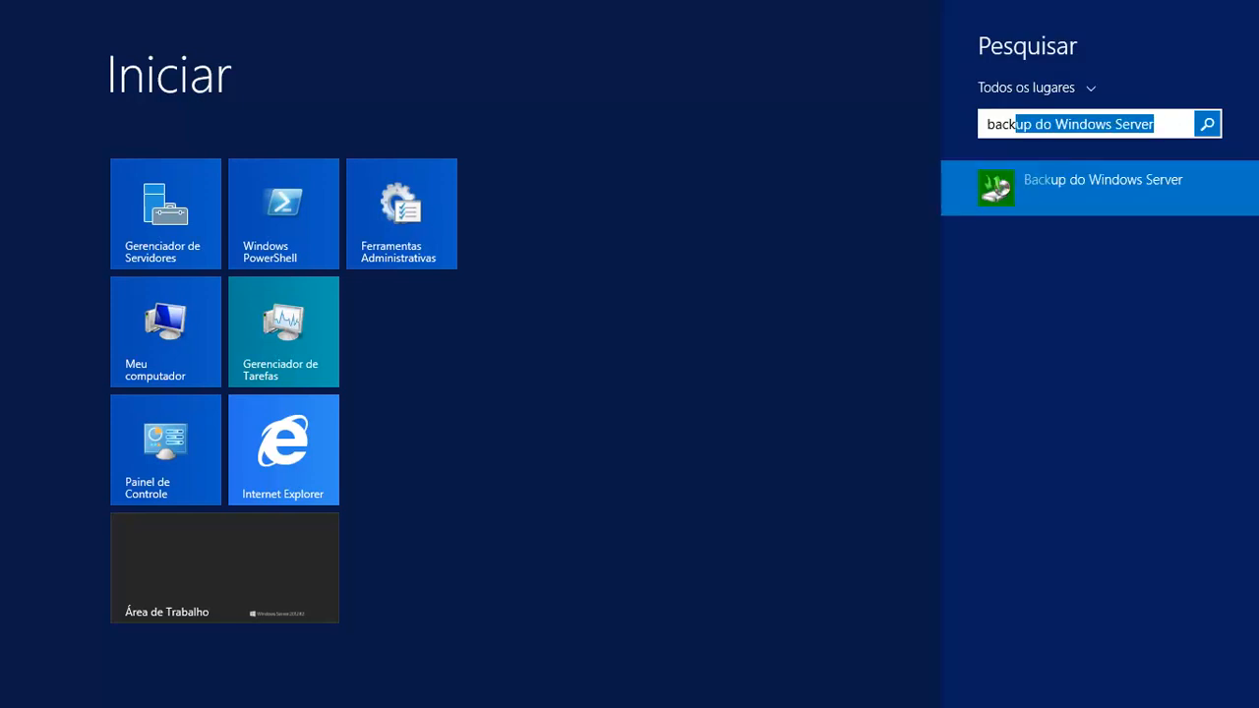
key(Return)
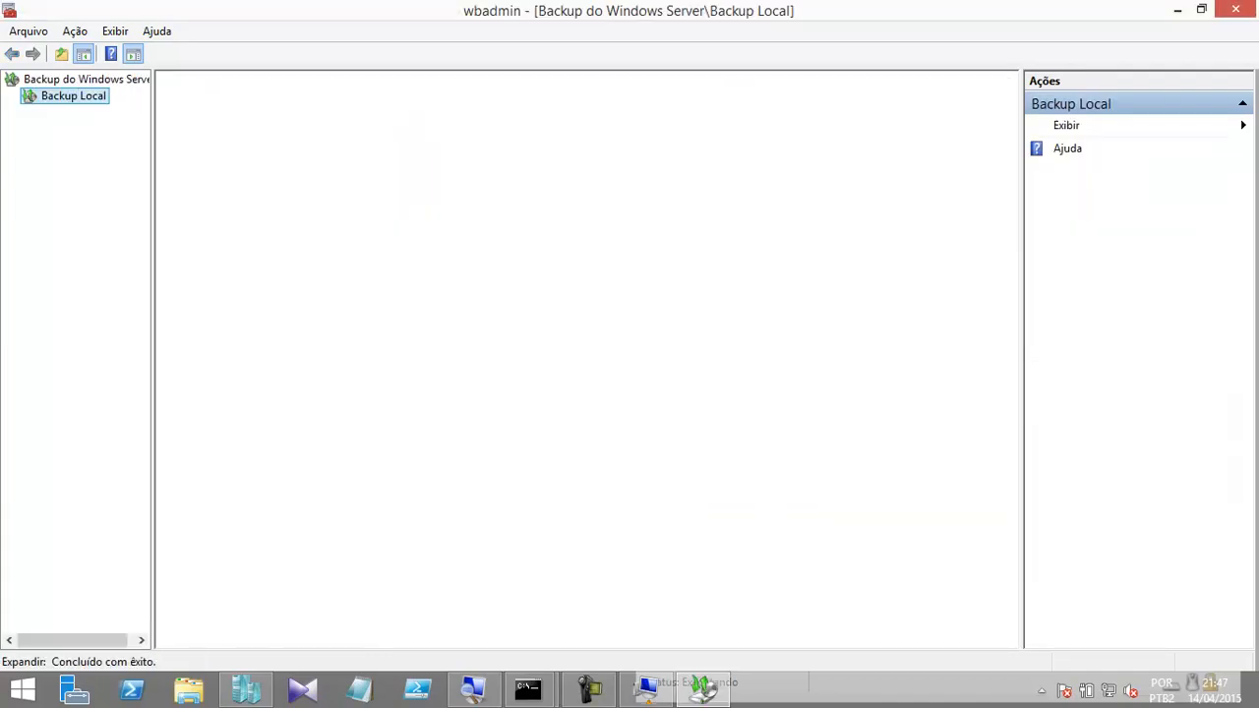
Step: Bring the FreeBSD10 console and host ping window in front of Hyper-V Manager and narrow the manager's navigation tree
click(704, 689)
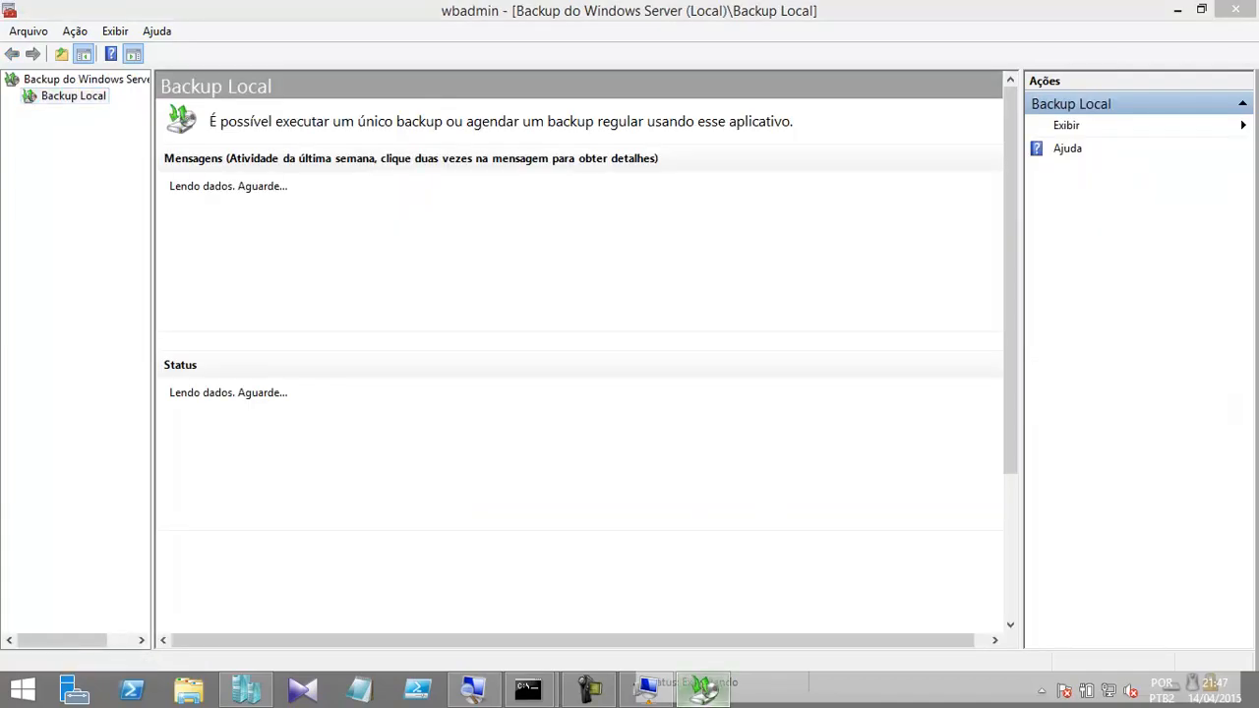
click(646, 689)
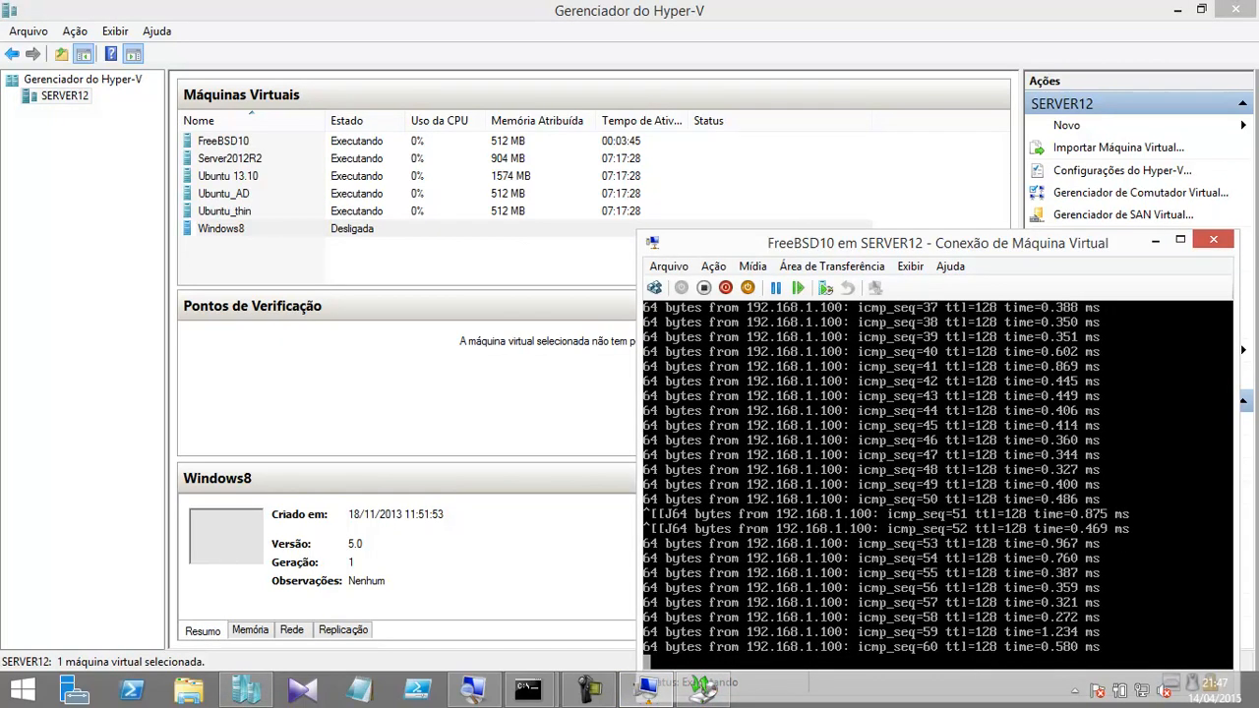
click(527, 690)
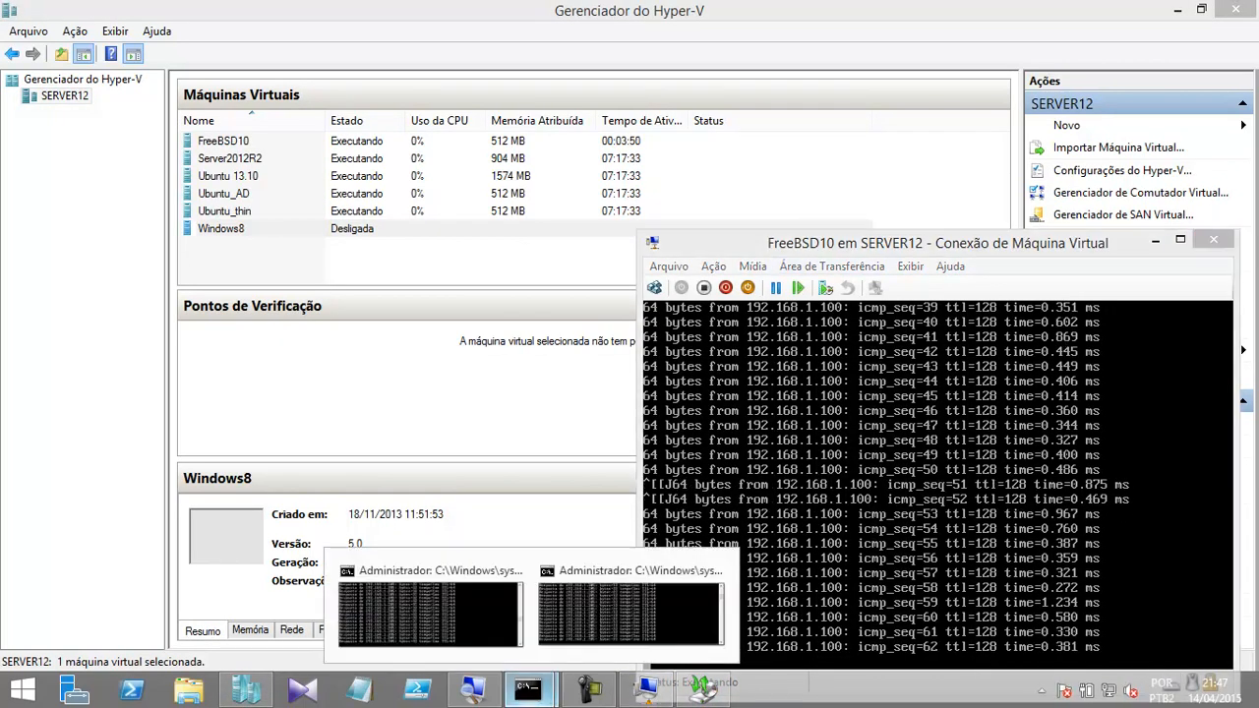
click(630, 612)
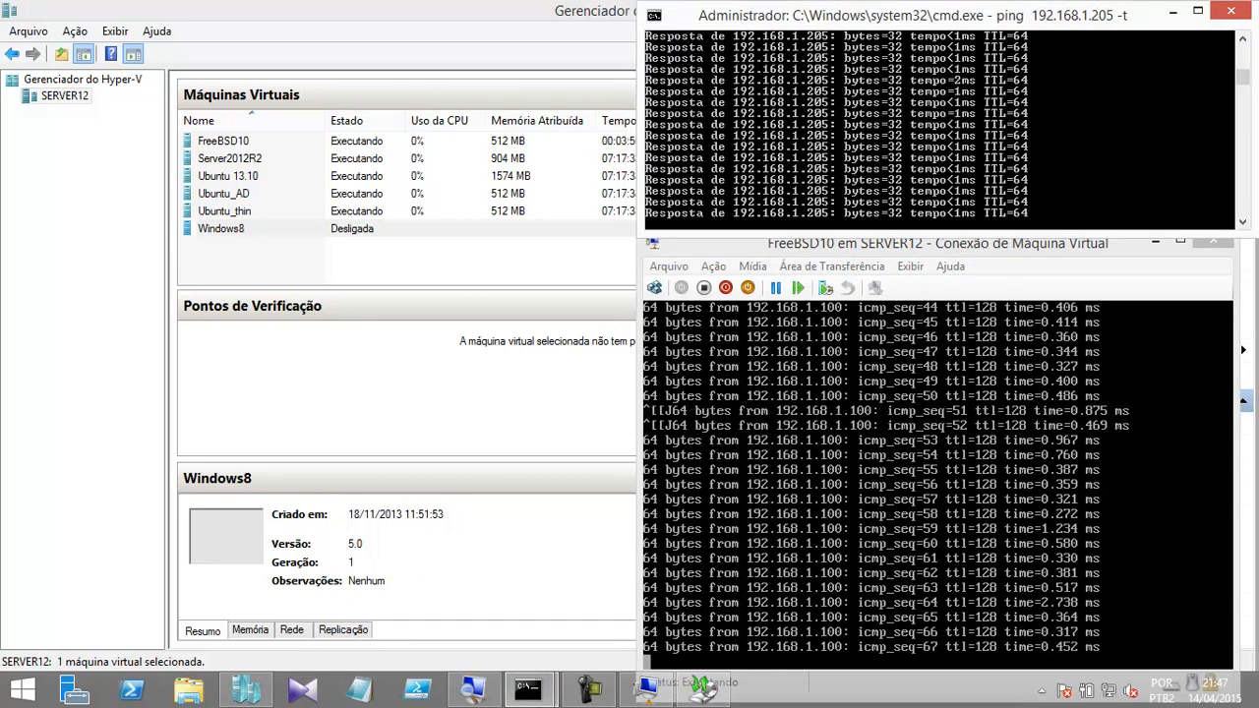
drag(166, 79, 108, 79)
click(647, 690)
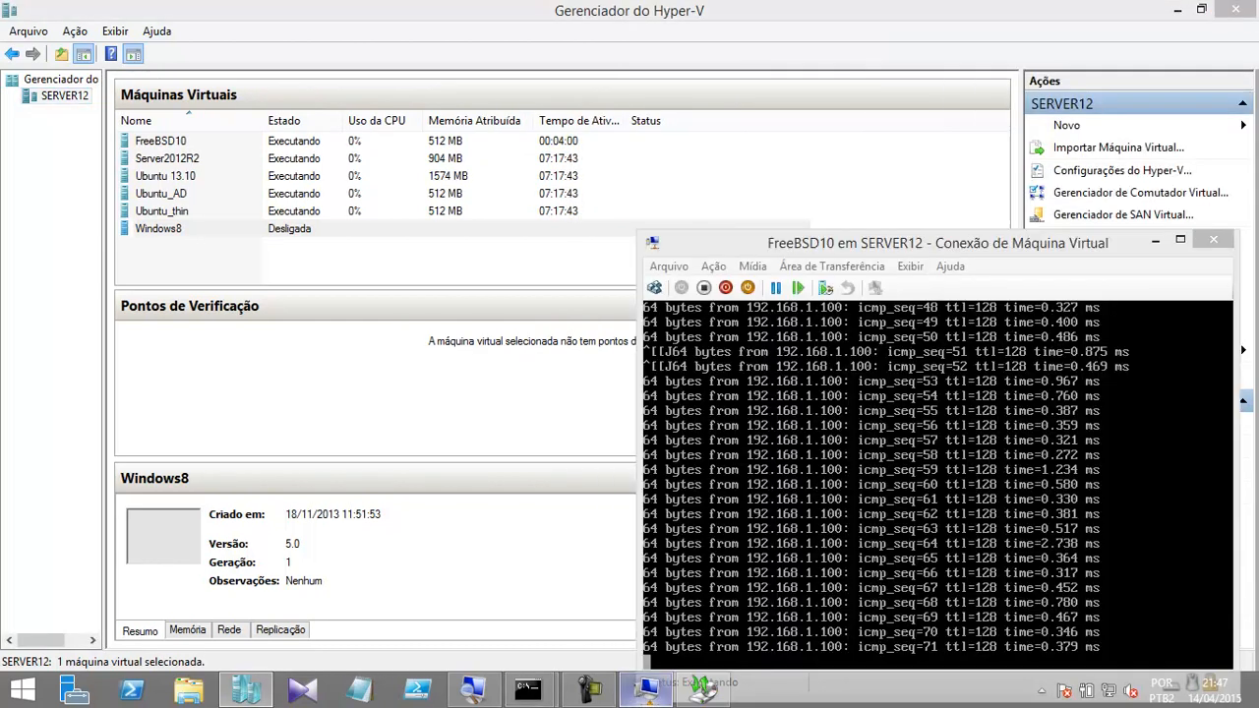
click(529, 690)
click(630, 610)
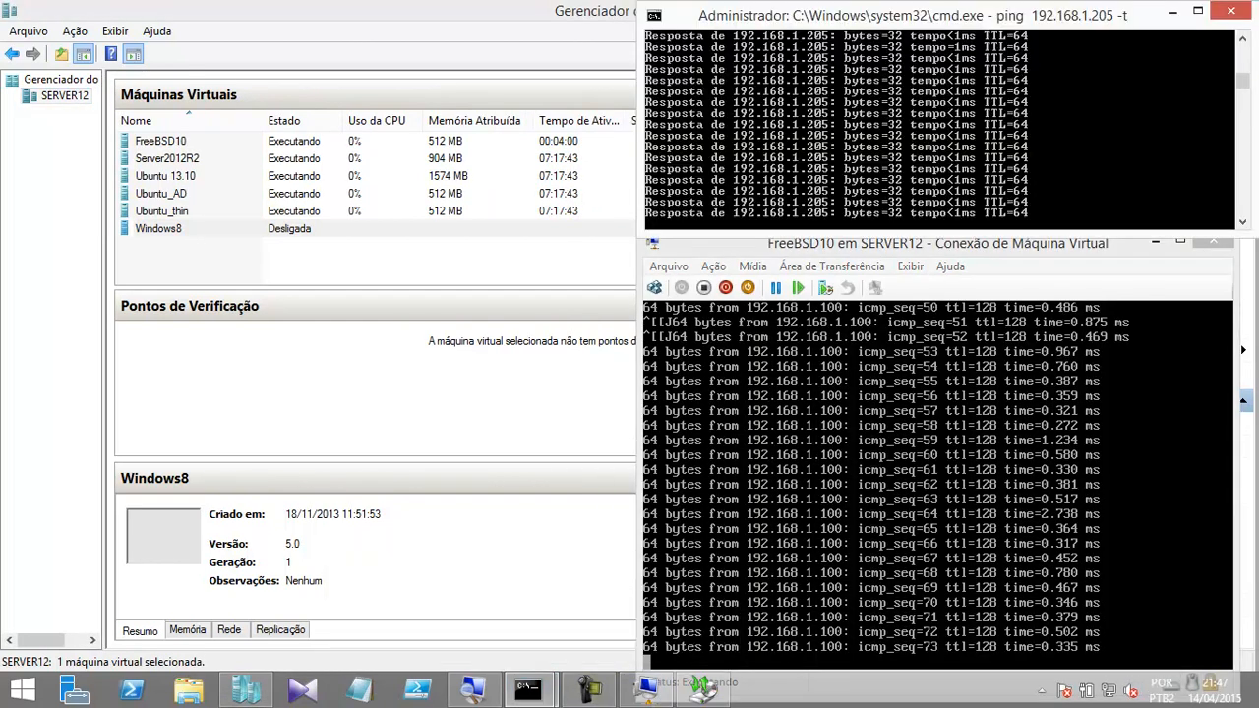
Step: Switch to Windows Server Backup, place its reduced window beside the ping windows, and widen its central pane
click(702, 689)
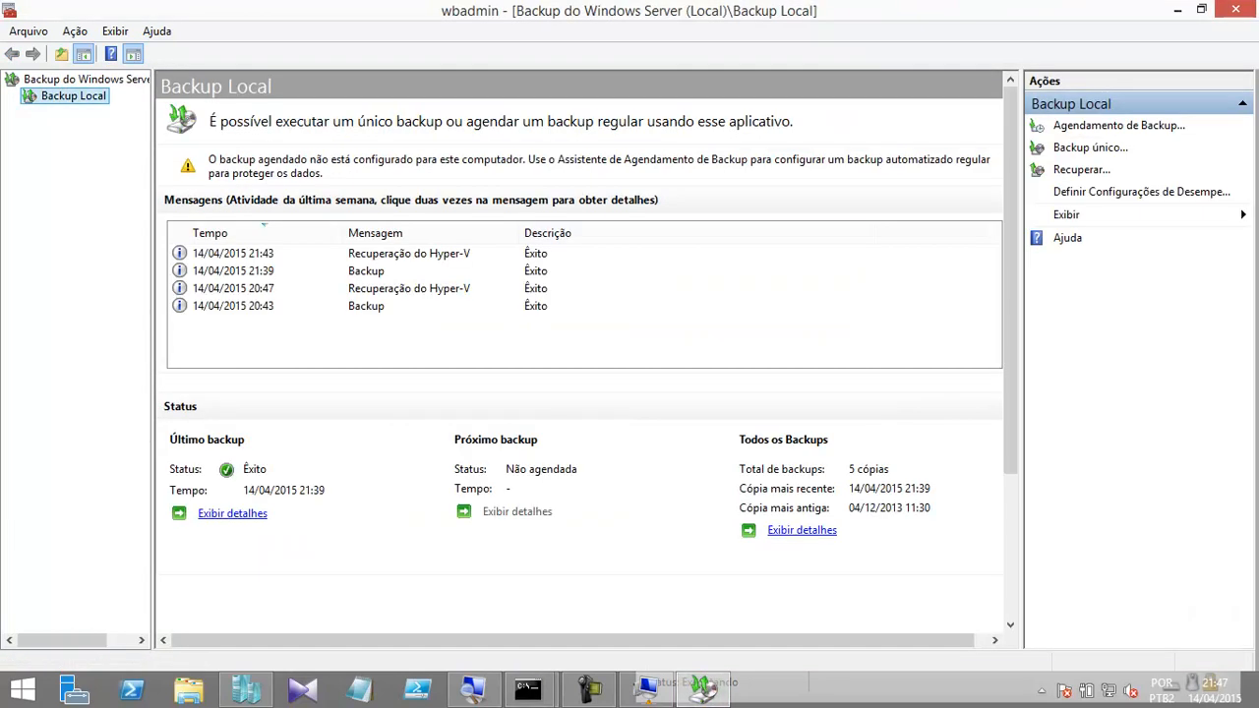
drag(785, 9, 324, 34)
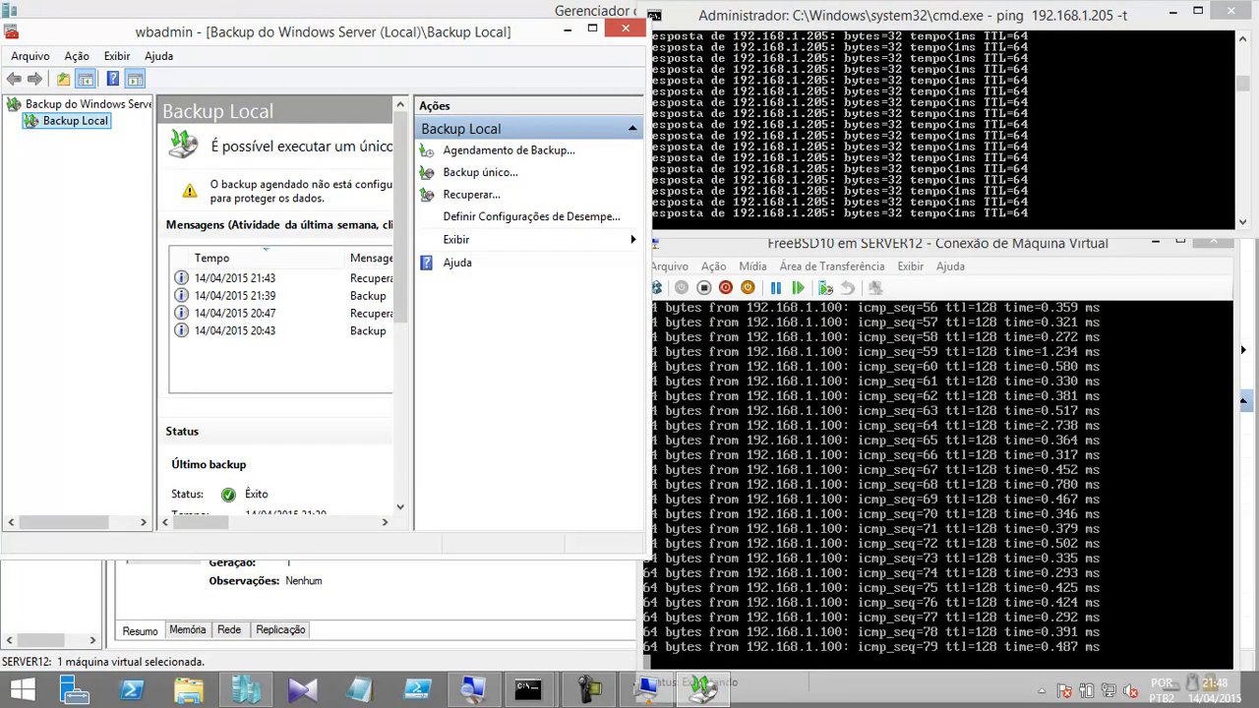
drag(411, 285, 476, 285)
Step: Start a one-time backup (Backup único) and choose the Personalizar configuration
click(536, 172)
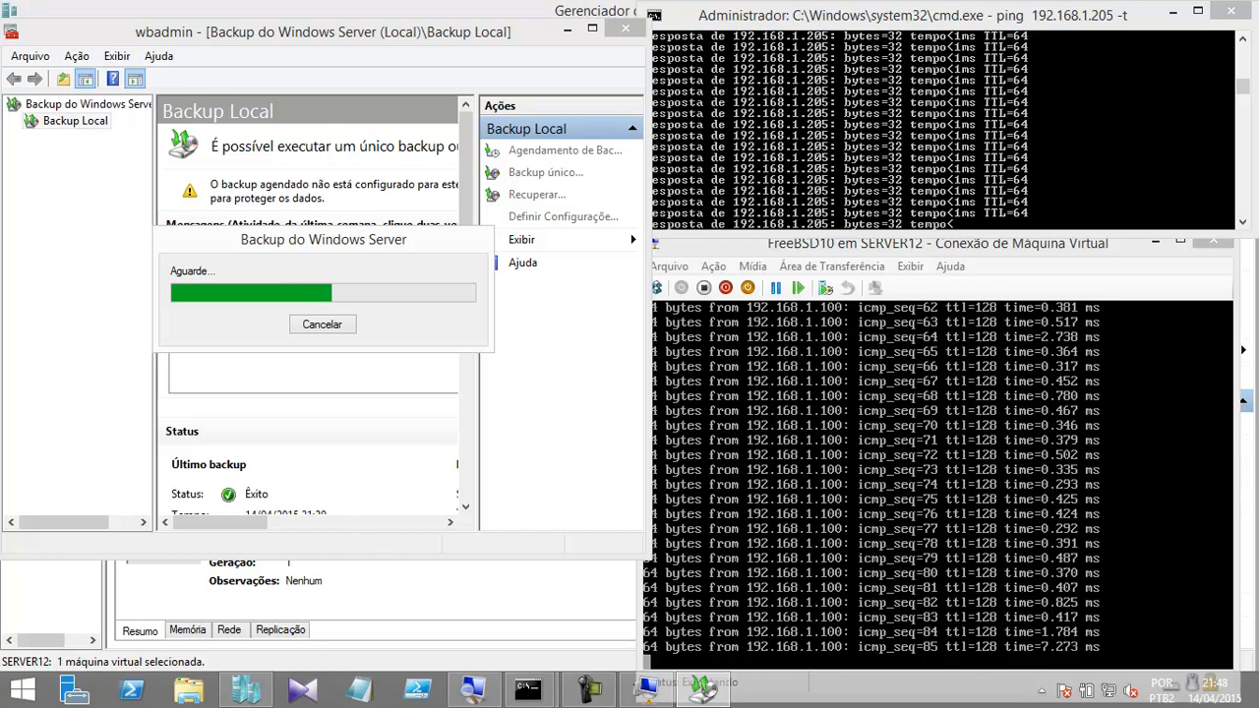
click(381, 512)
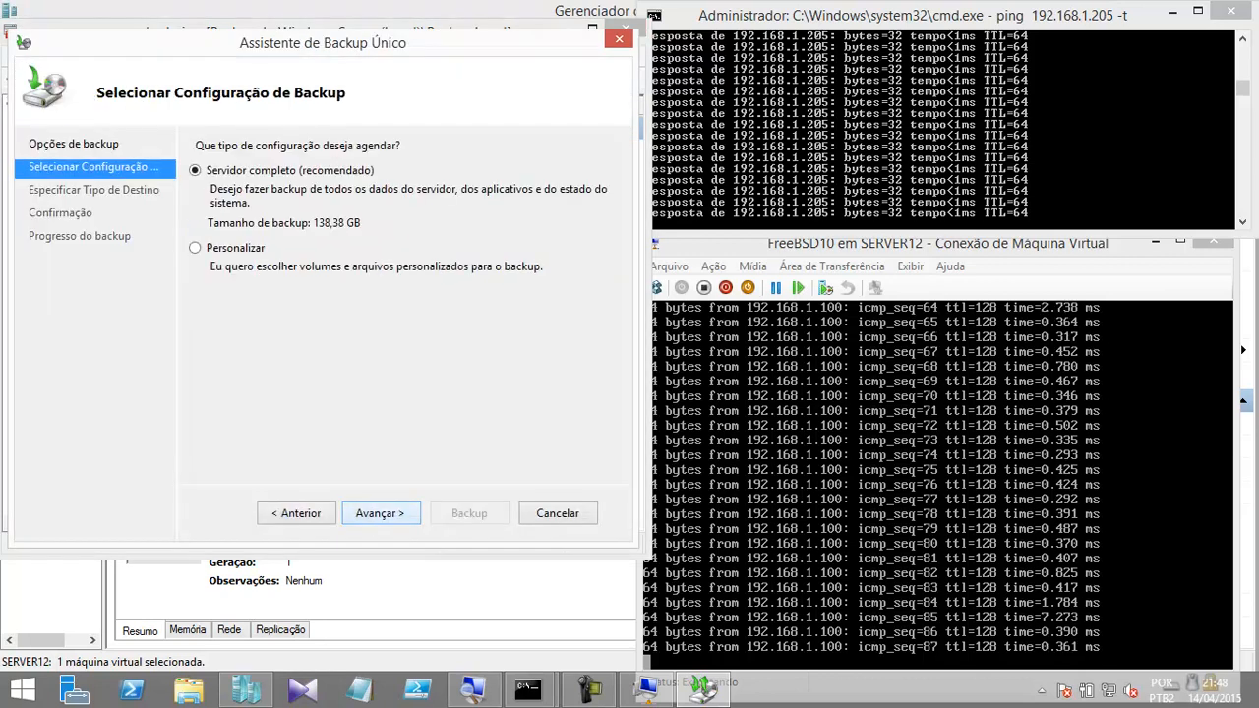
click(194, 248)
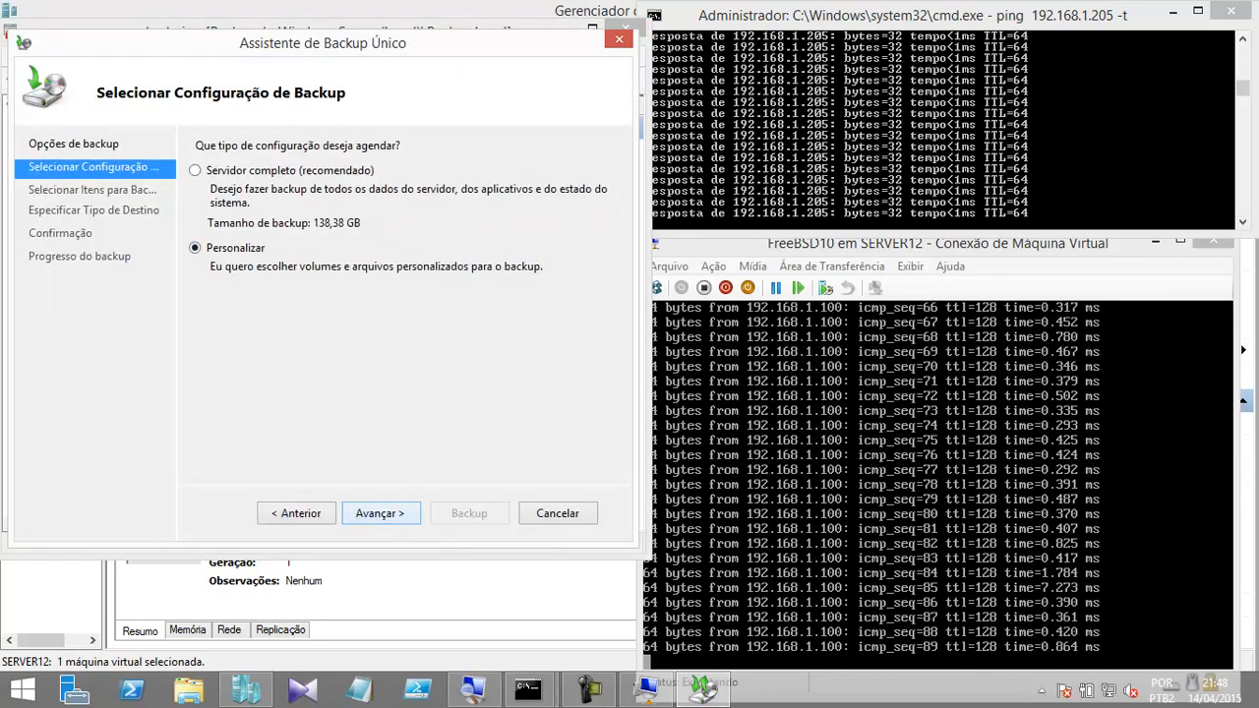
click(381, 512)
Step: Add only the FreeBSD10 virtual machine under Hyper-V to the backup items
click(436, 418)
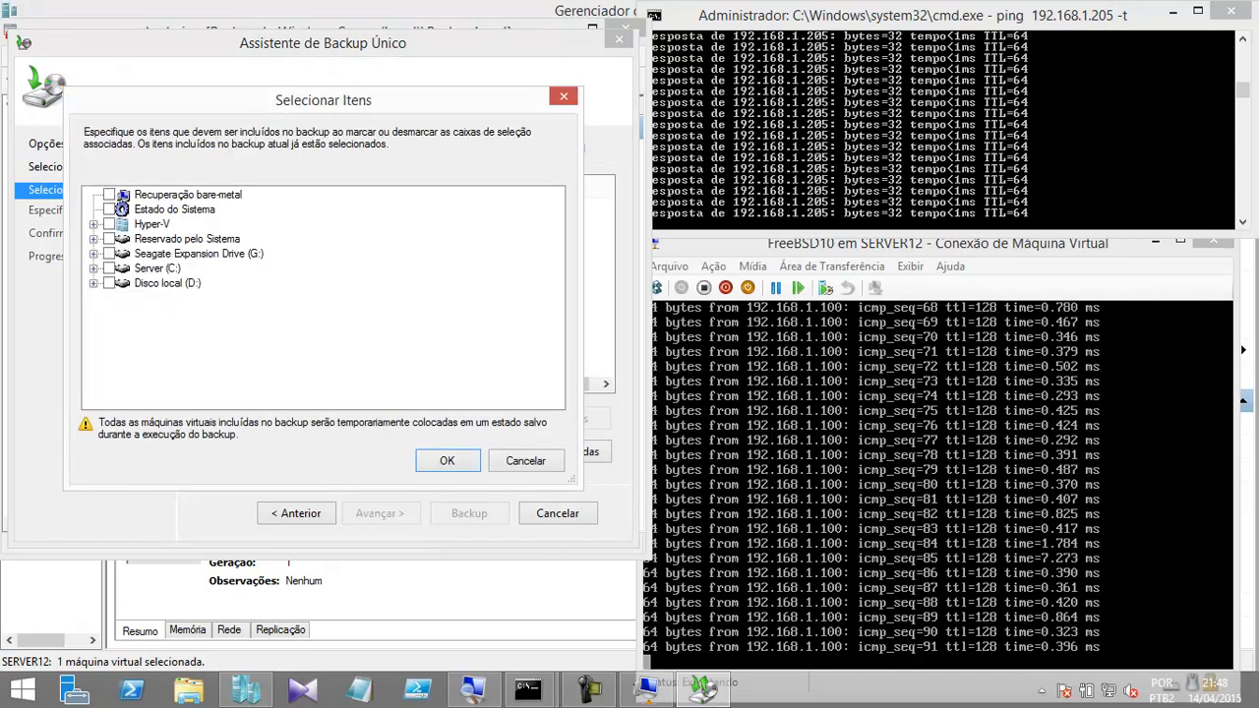
click(93, 225)
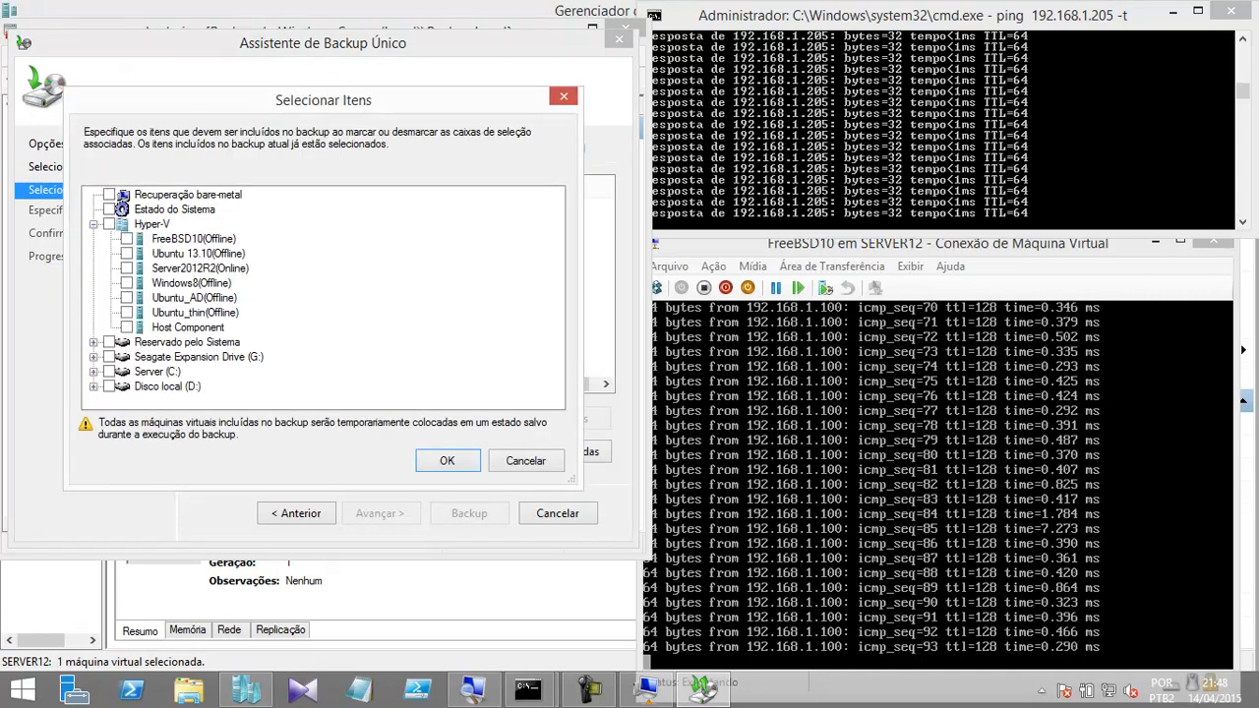
click(110, 224)
click(109, 224)
click(126, 238)
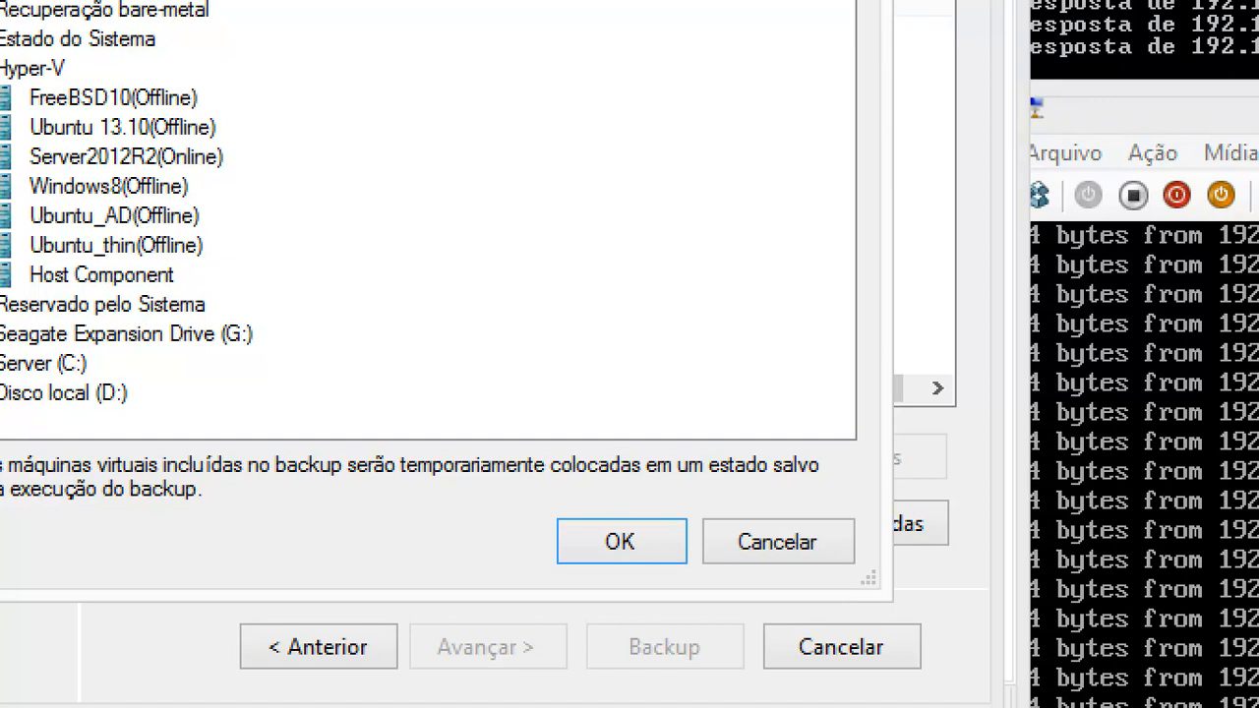
click(621, 542)
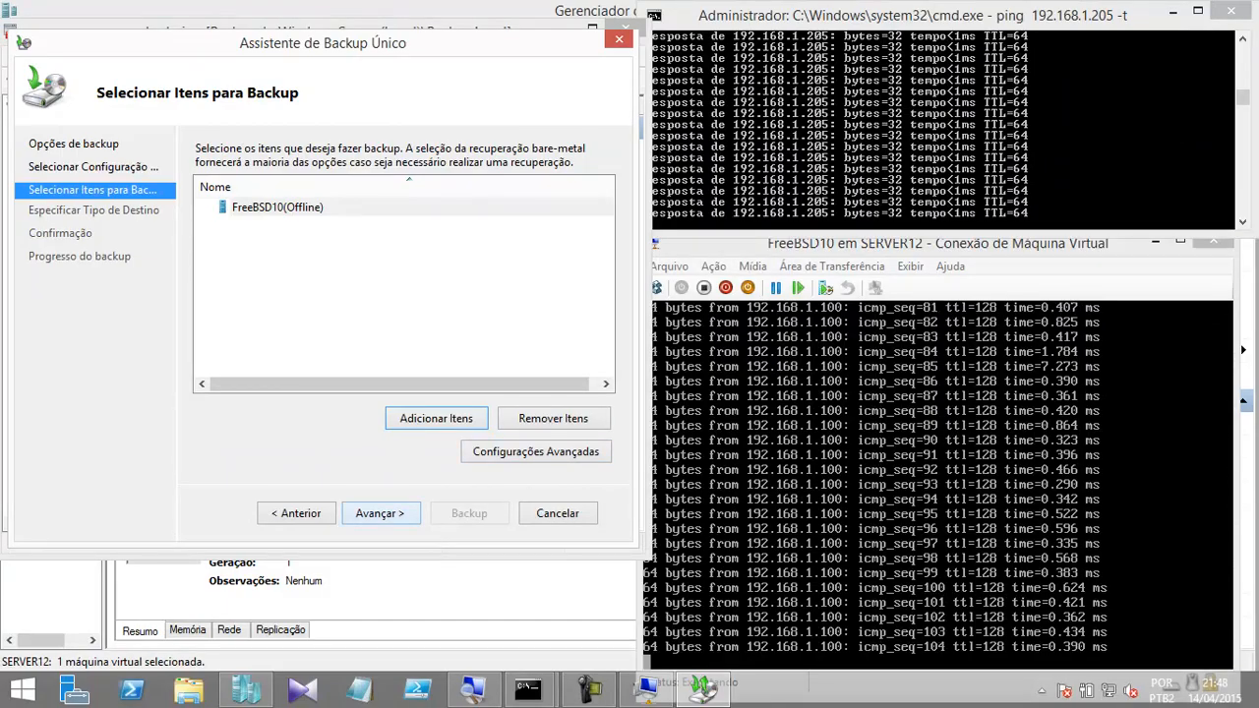
Step: Set the backup destination to the local drive Seagate Expansion Drive (G:) and start the backup
click(381, 514)
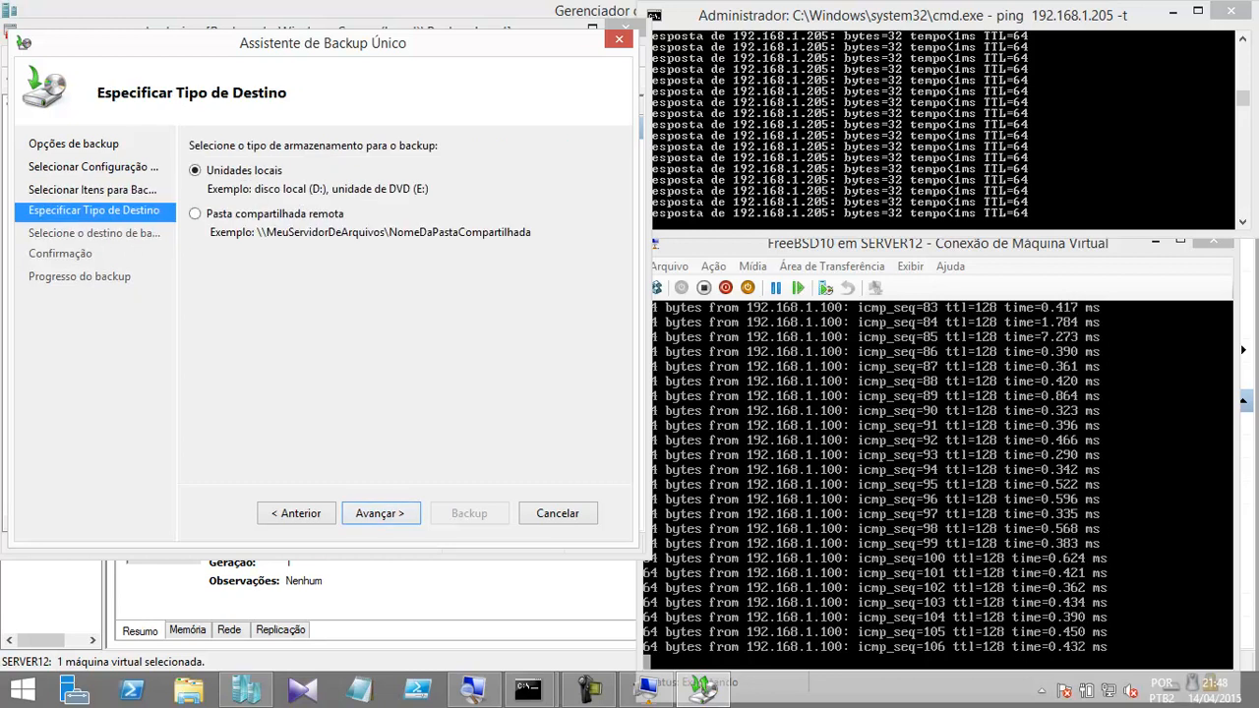
click(380, 513)
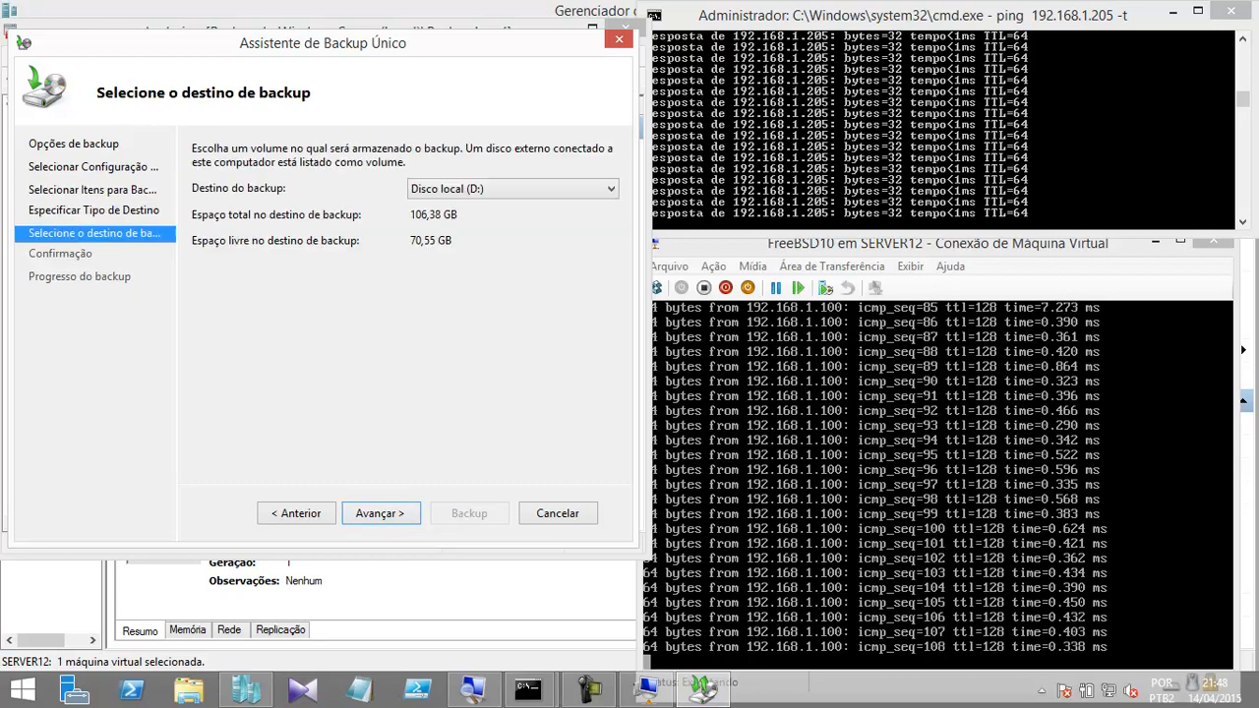
click(511, 189)
click(462, 239)
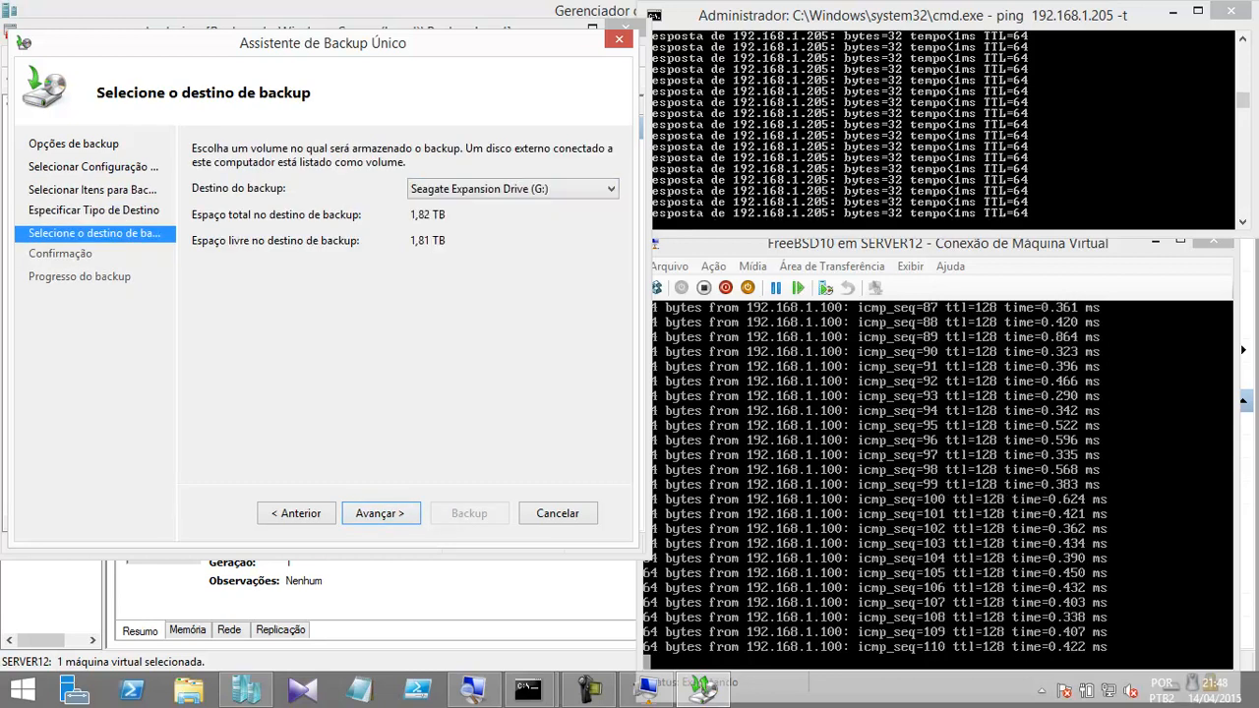
click(381, 513)
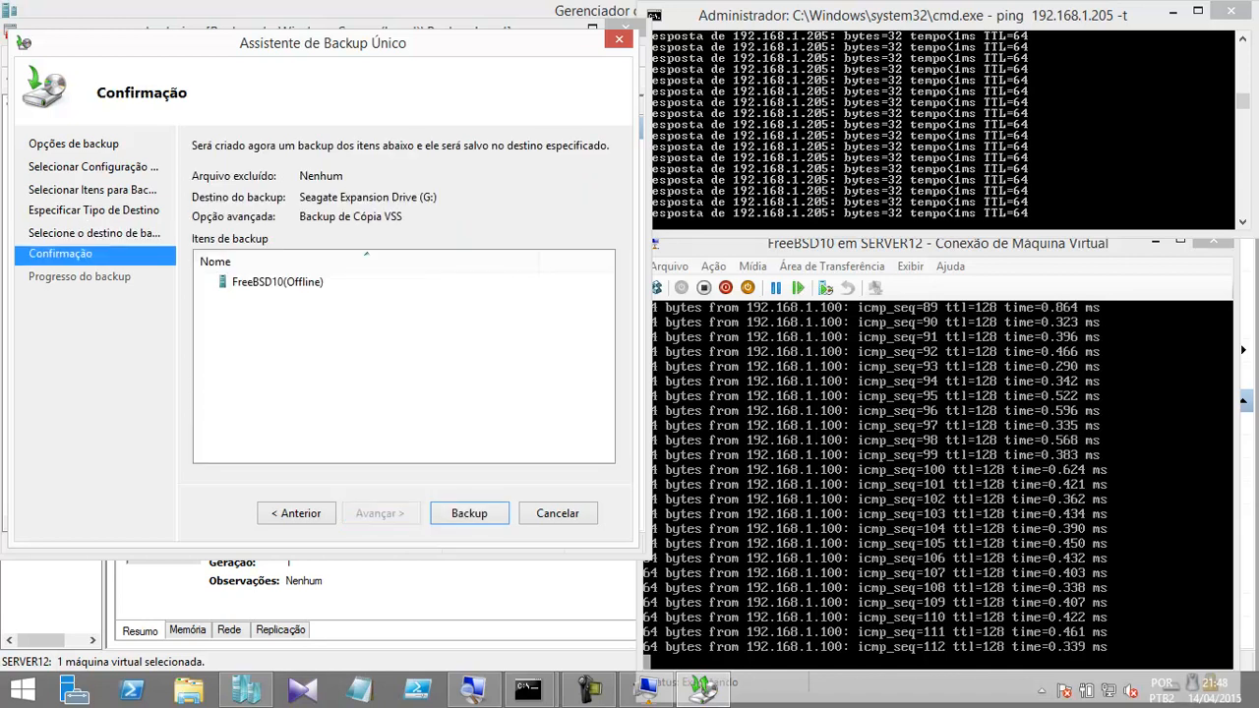
click(469, 513)
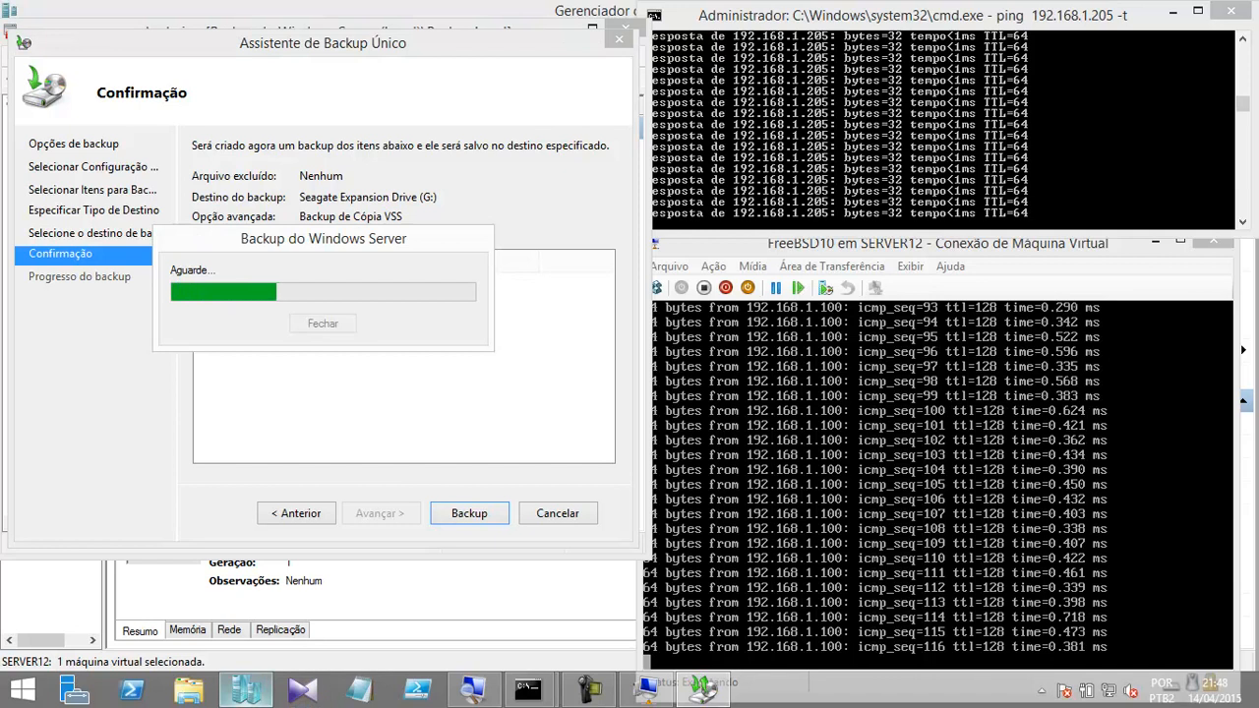
Step: Select FreeBSD10 in Hyper-V Manager and check its state against the backup wizard's progress
click(246, 689)
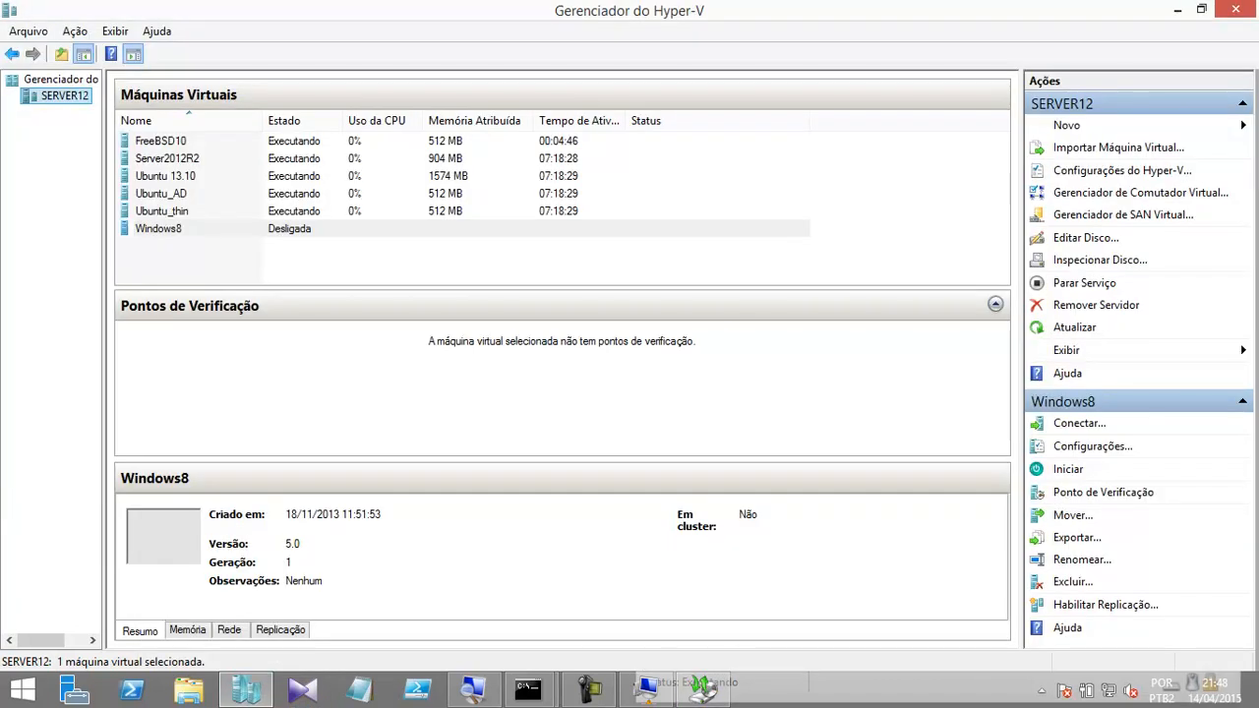
click(161, 141)
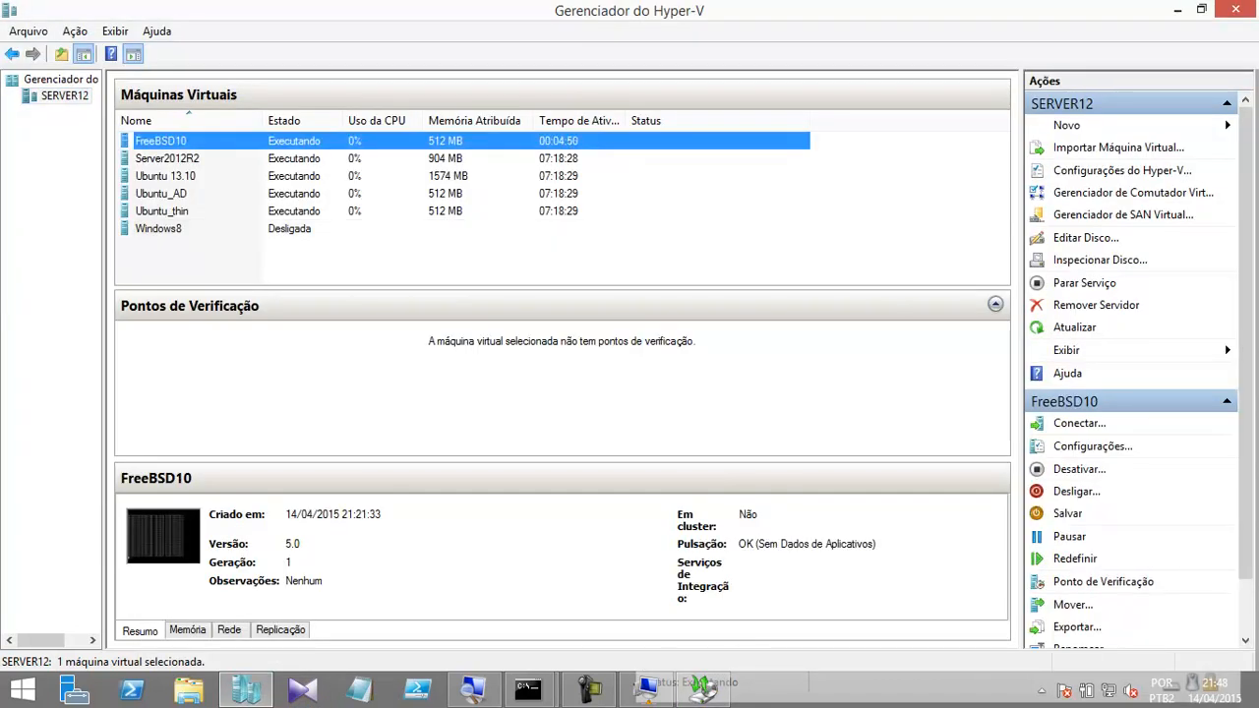
click(702, 688)
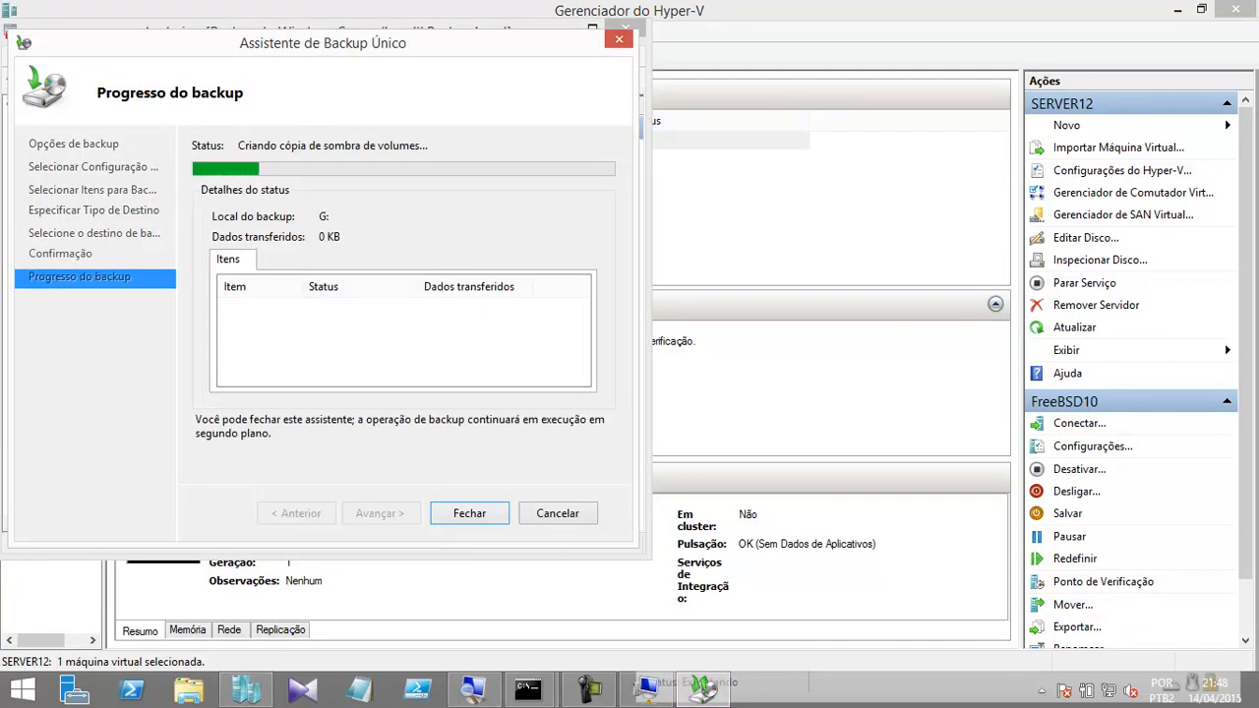
key(alt+Tab)
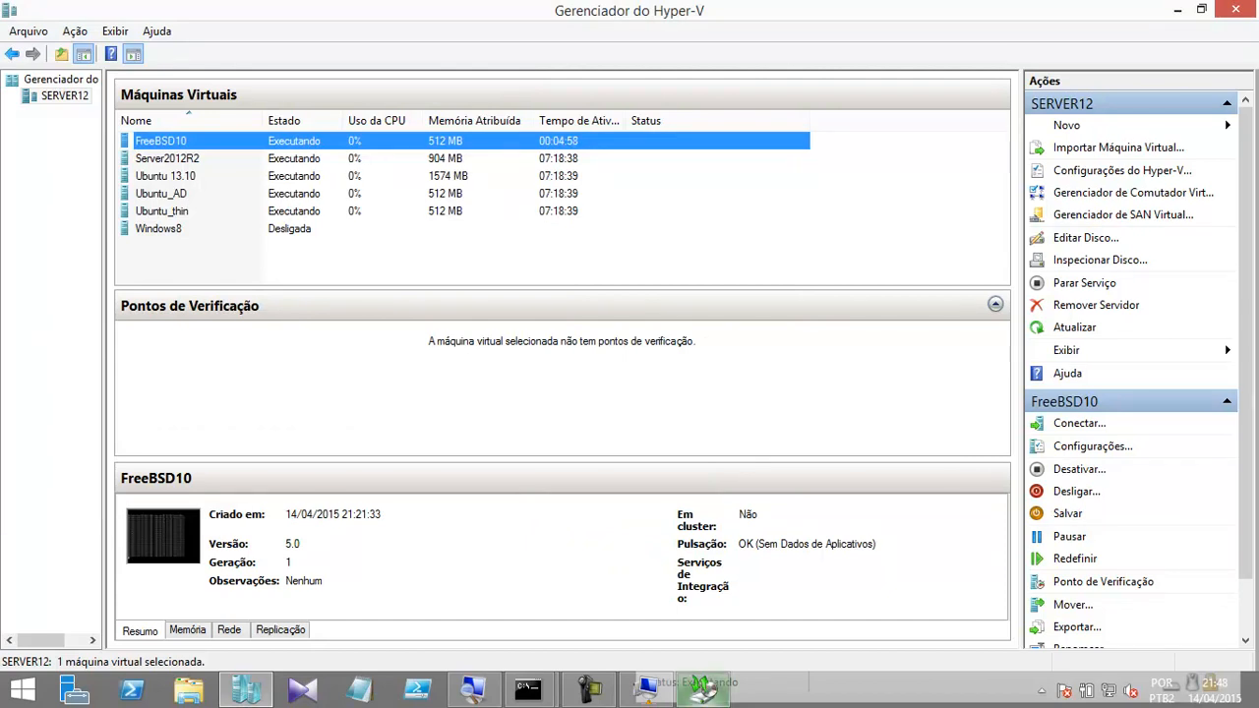
key(alt+Tab)
Step: Show the host ping and FreeBSD10 console beside the backup progress wizard, and shift the wizard slightly lower
mouse_move(527, 689)
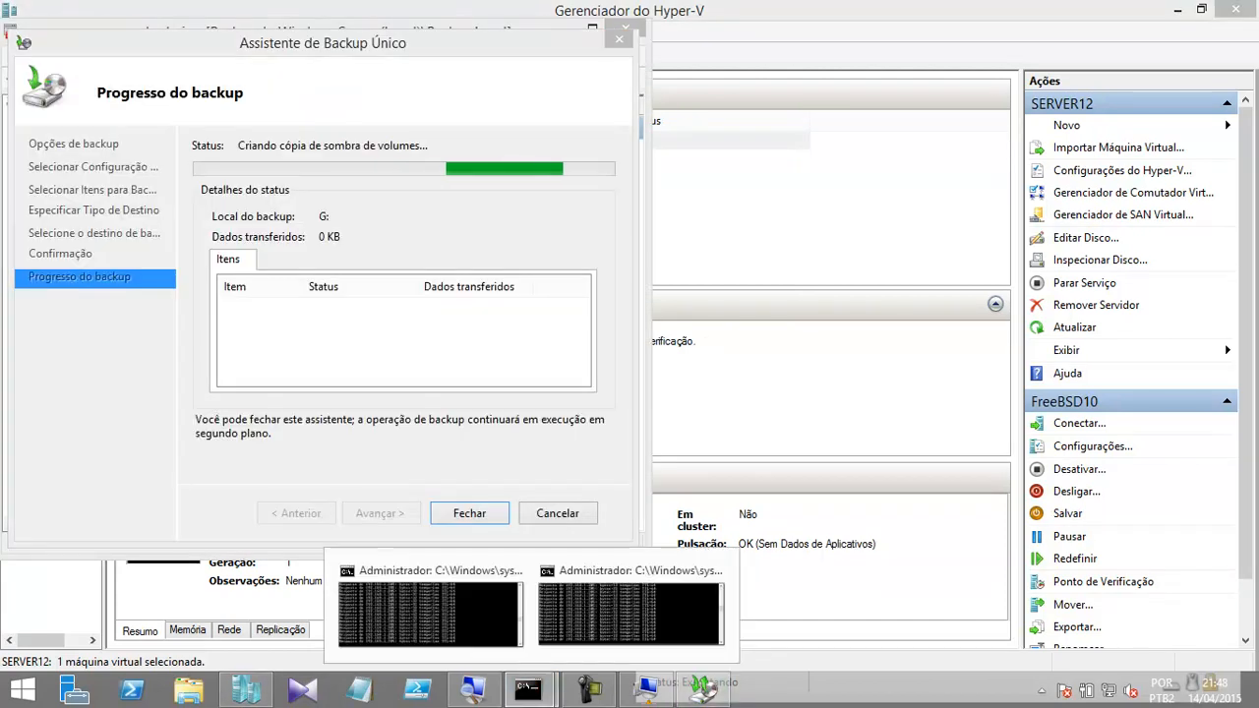
click(629, 604)
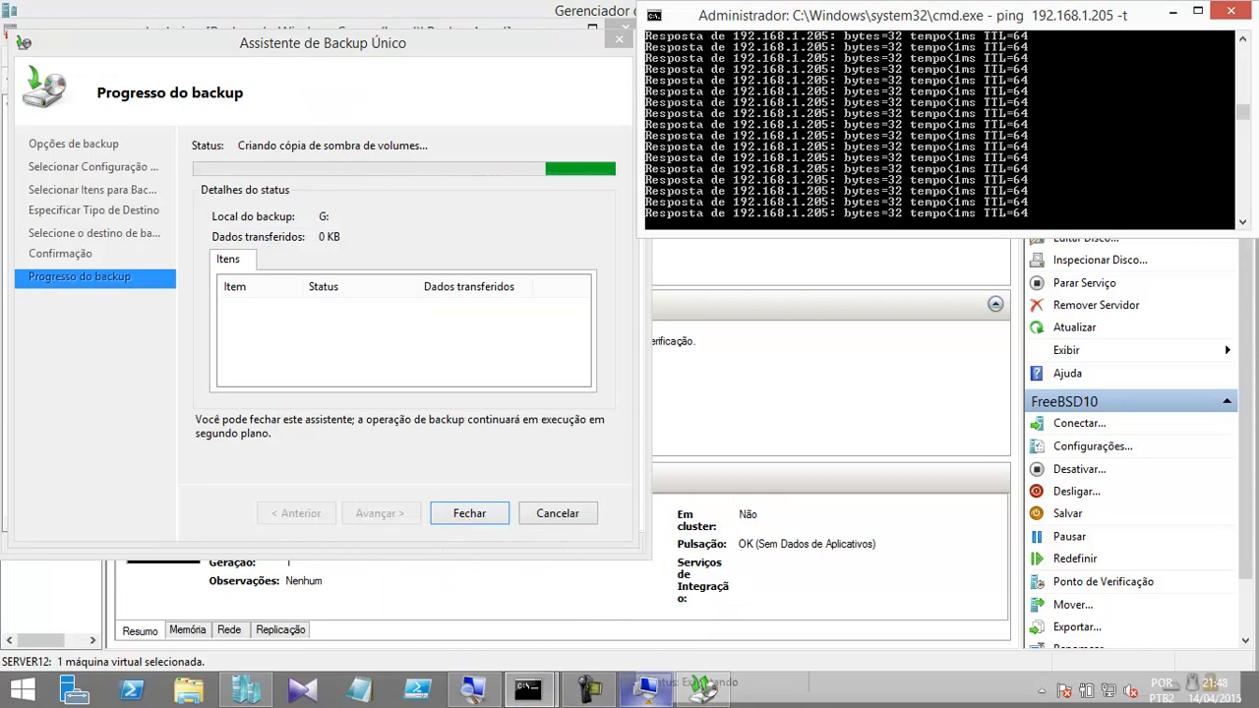
click(647, 689)
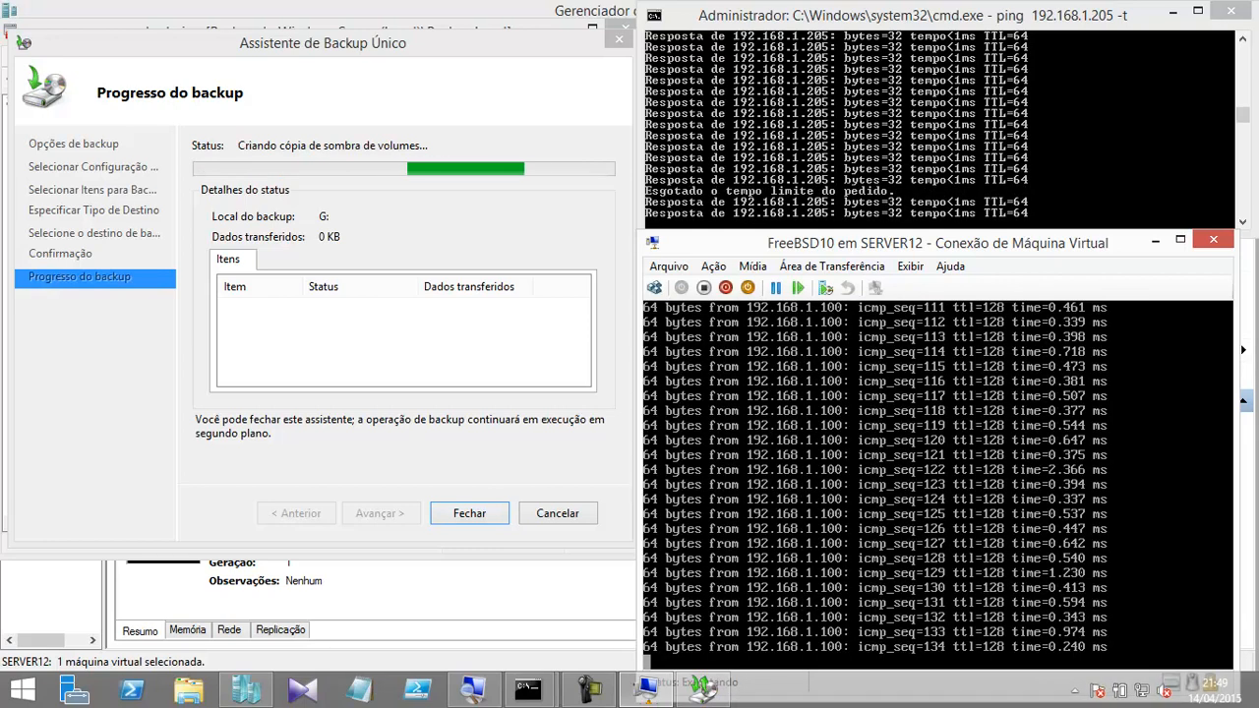
drag(322, 44, 318, 86)
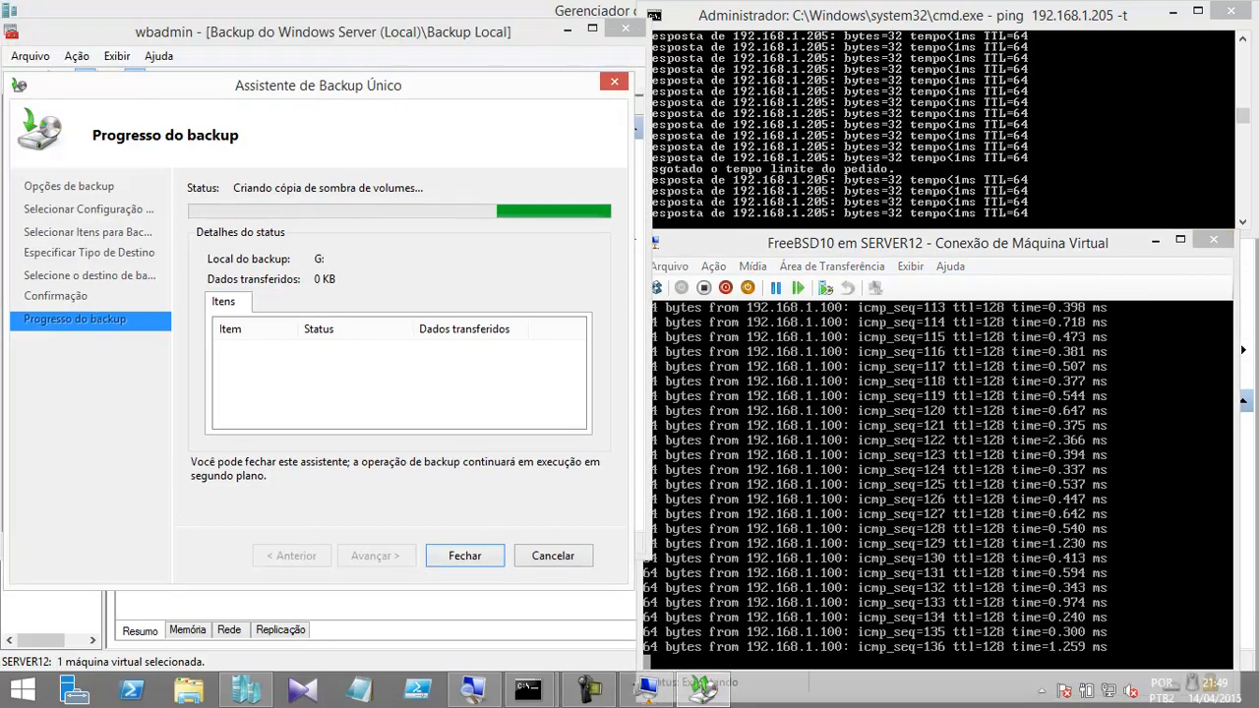
Step: Check FreeBSD10's backup status in Hyper-V Manager and watch the console and host ping in front of it
key(alt+Tab)
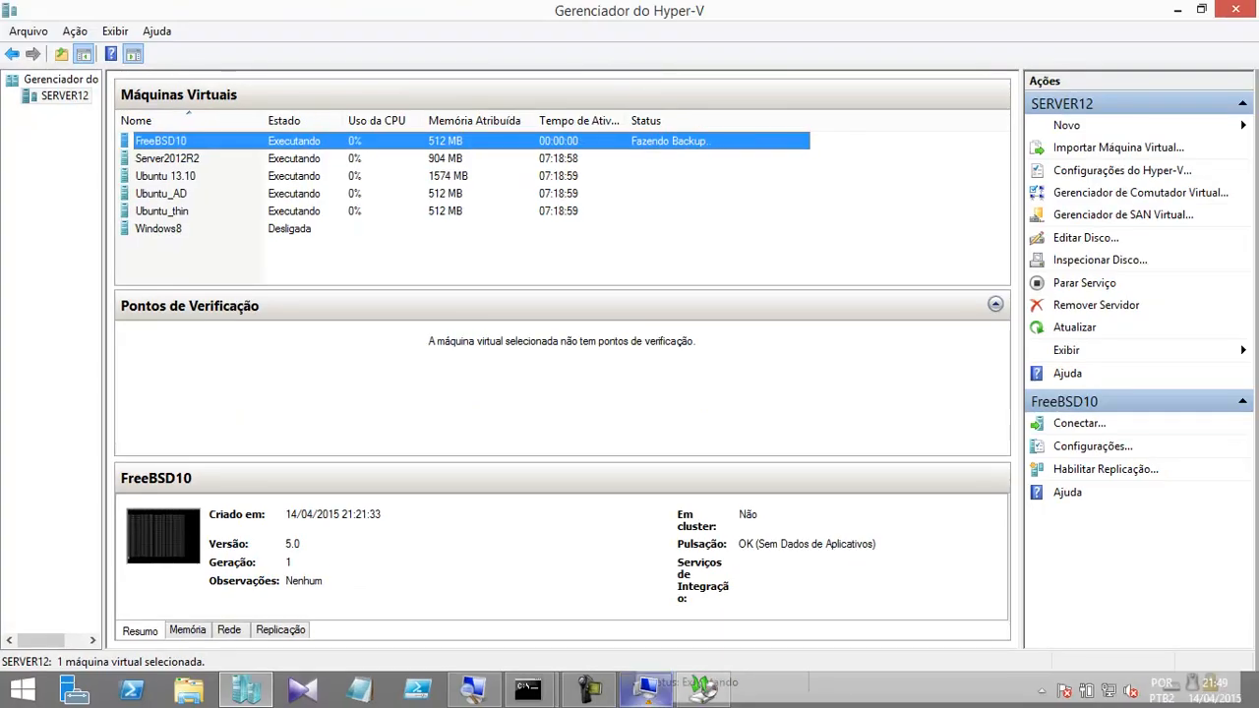
click(646, 689)
click(529, 689)
click(530, 690)
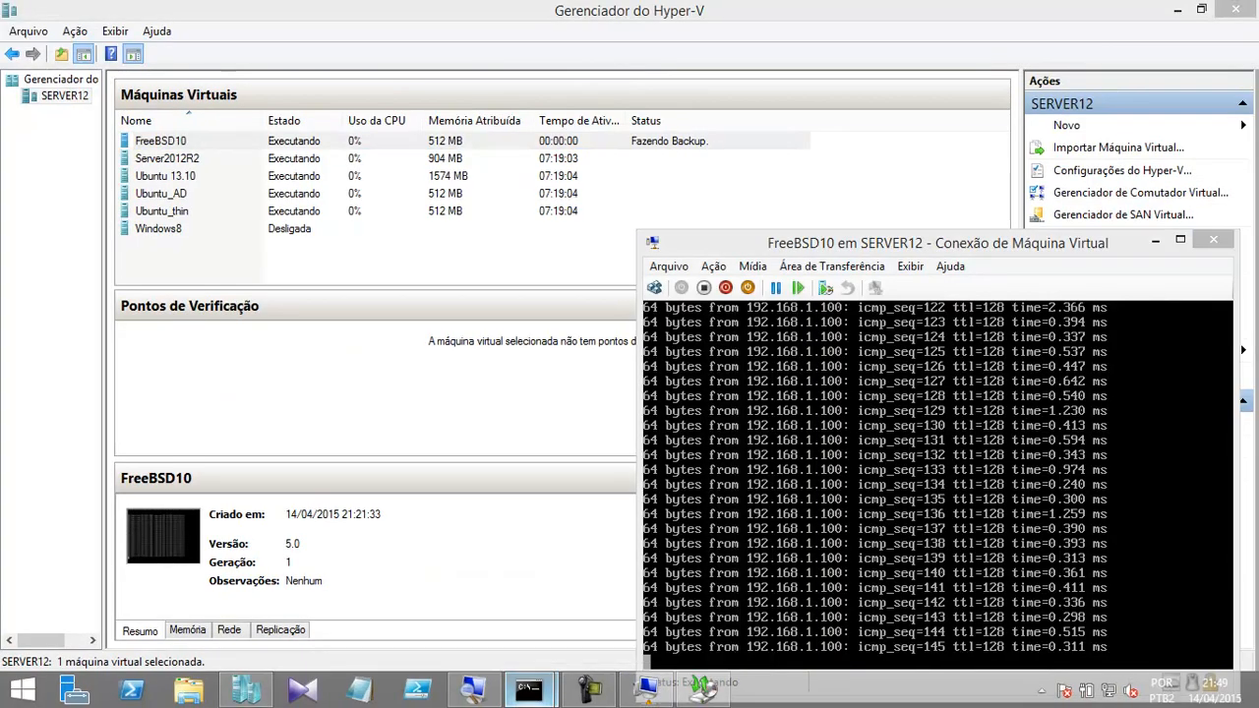
click(529, 689)
click(629, 616)
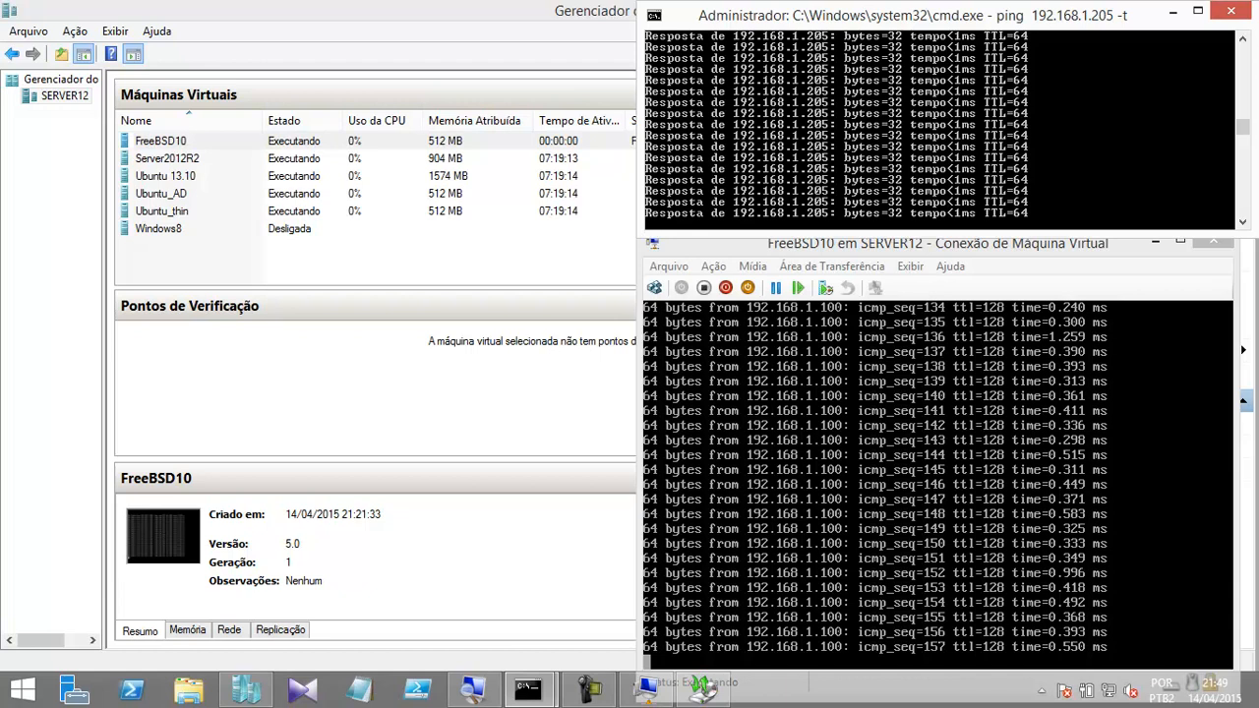
Step: Recheck both continuous pings over Hyper-V Manager, and return to the backup wizard to follow the FreeBSD10 transfer progress
click(702, 688)
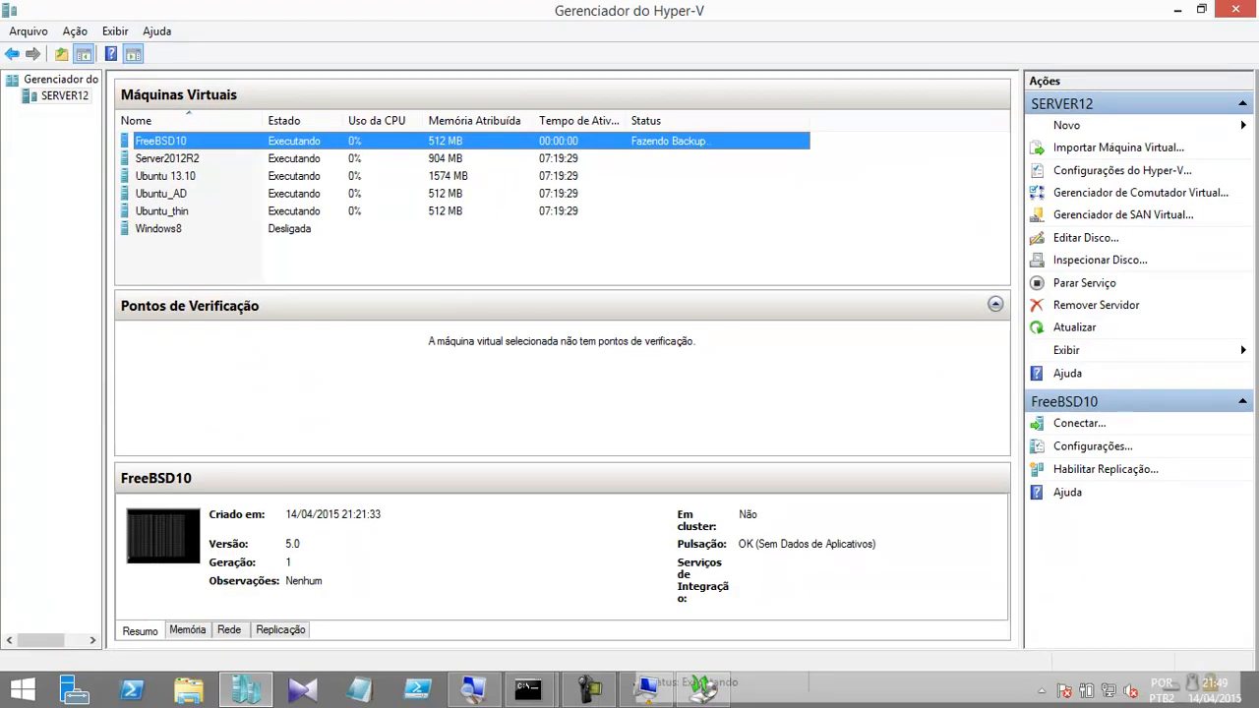
click(646, 689)
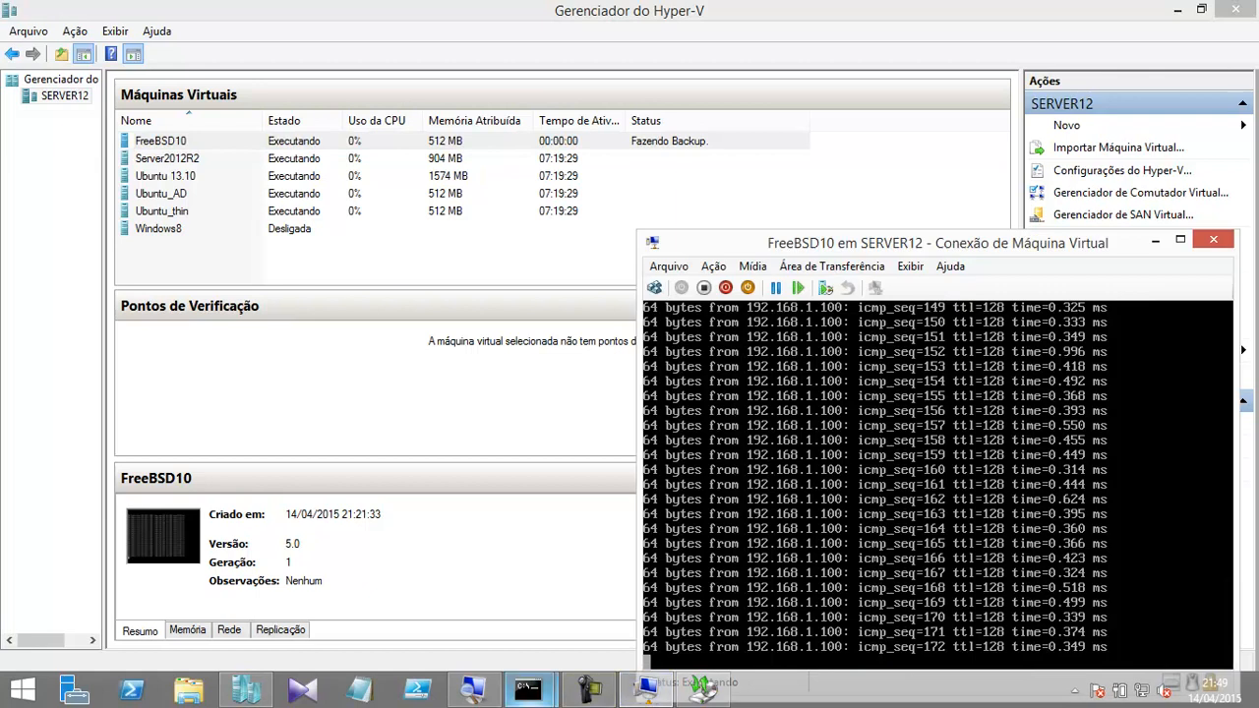
click(528, 690)
click(629, 612)
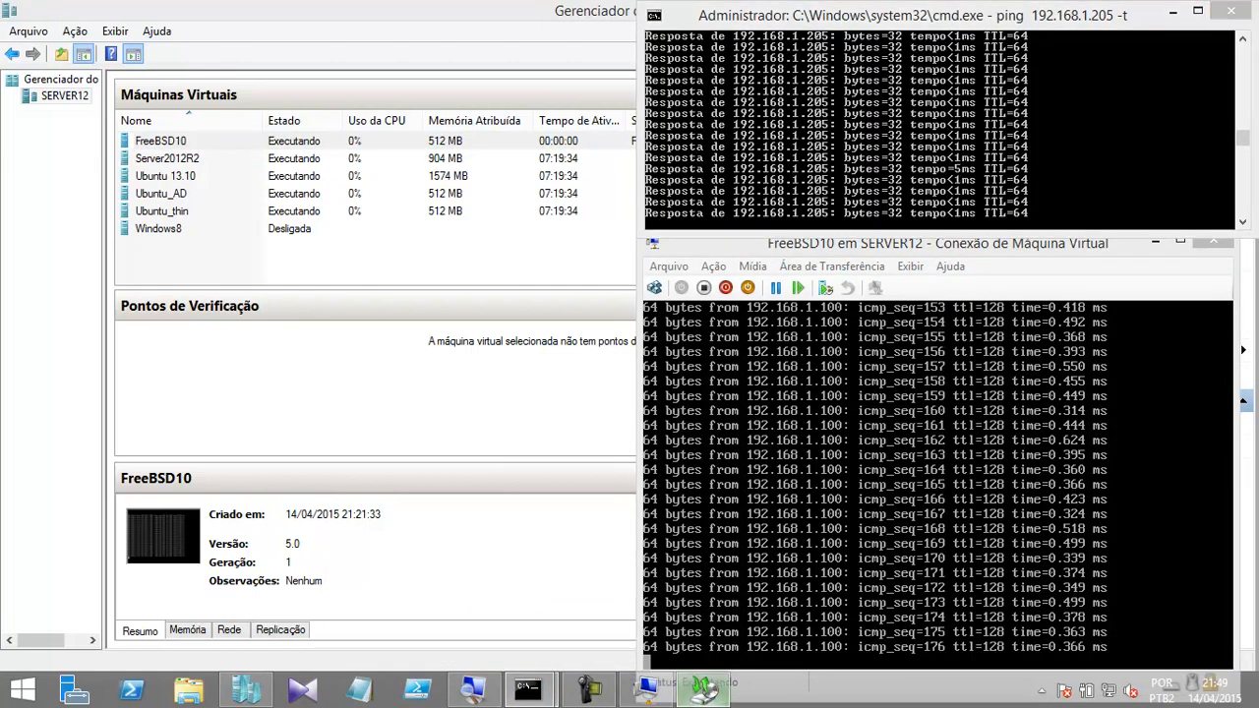
click(703, 690)
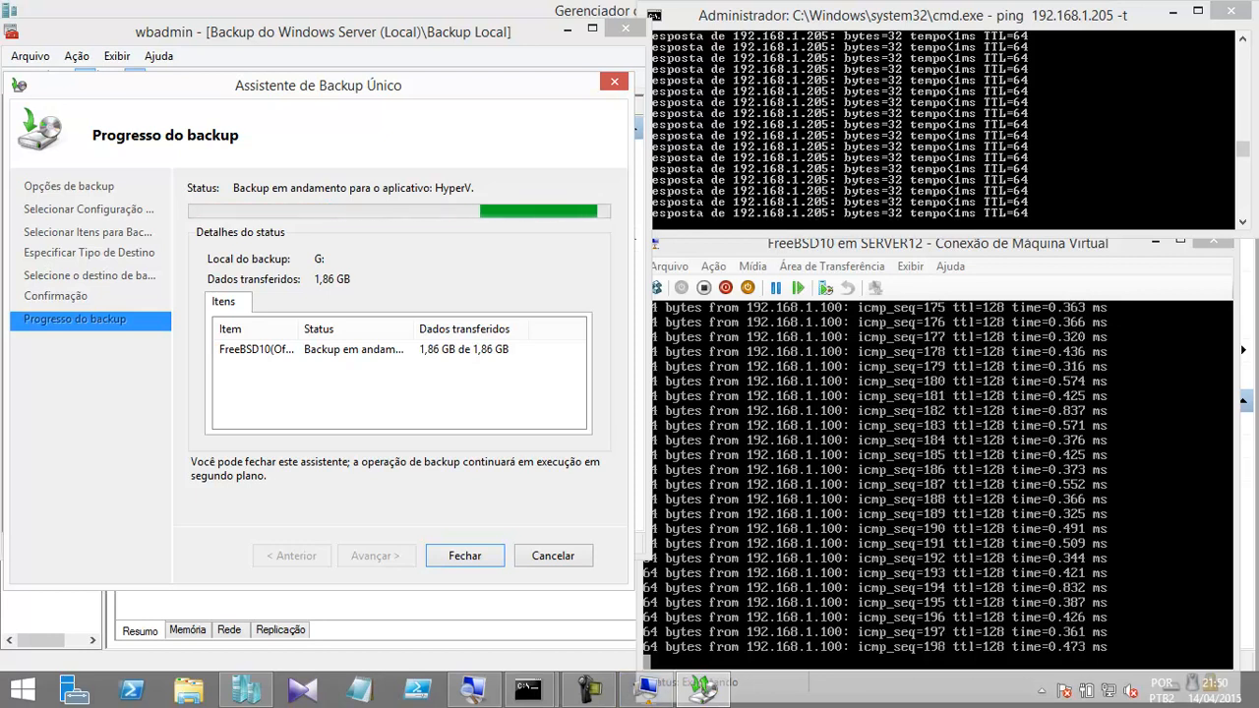
Step: Follow the FreeBSD10 backup to completion, close its wizard, and minimize the Windows Server Backup console
mouse_move(1243, 150)
mouse_down()
mouse_move(1243, 51)
mouse_move(1243, 173)
mouse_up()
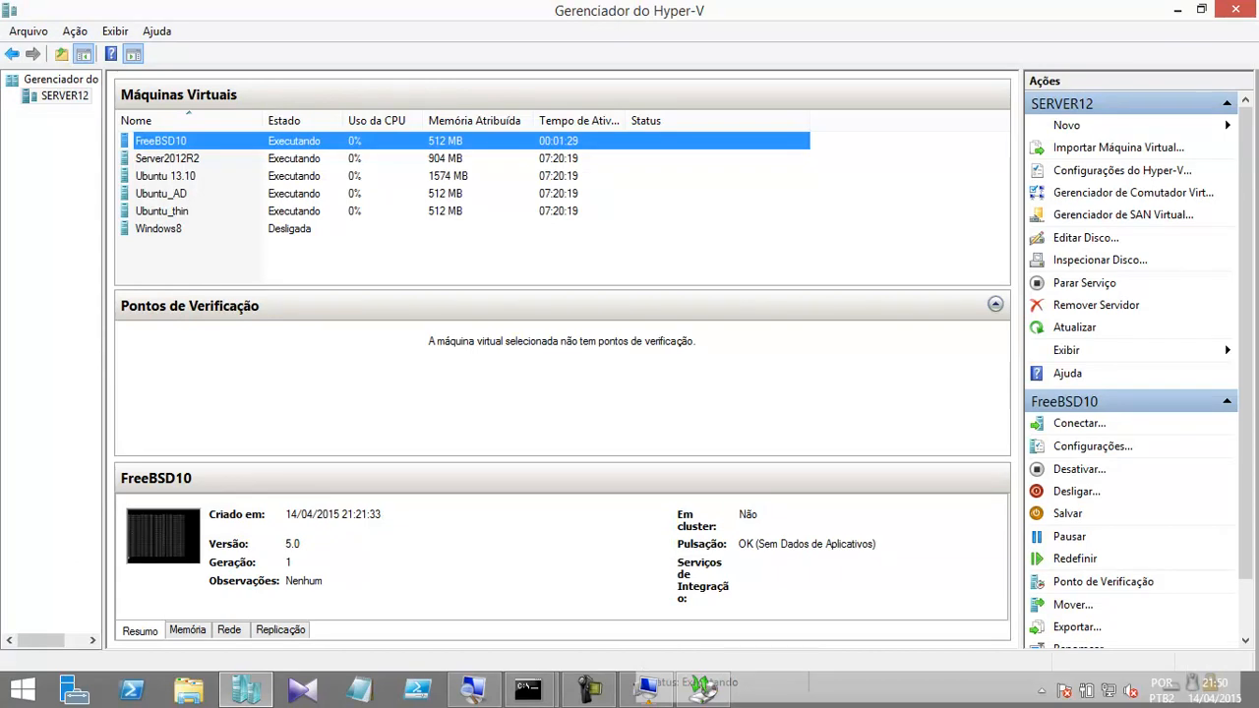
click(702, 689)
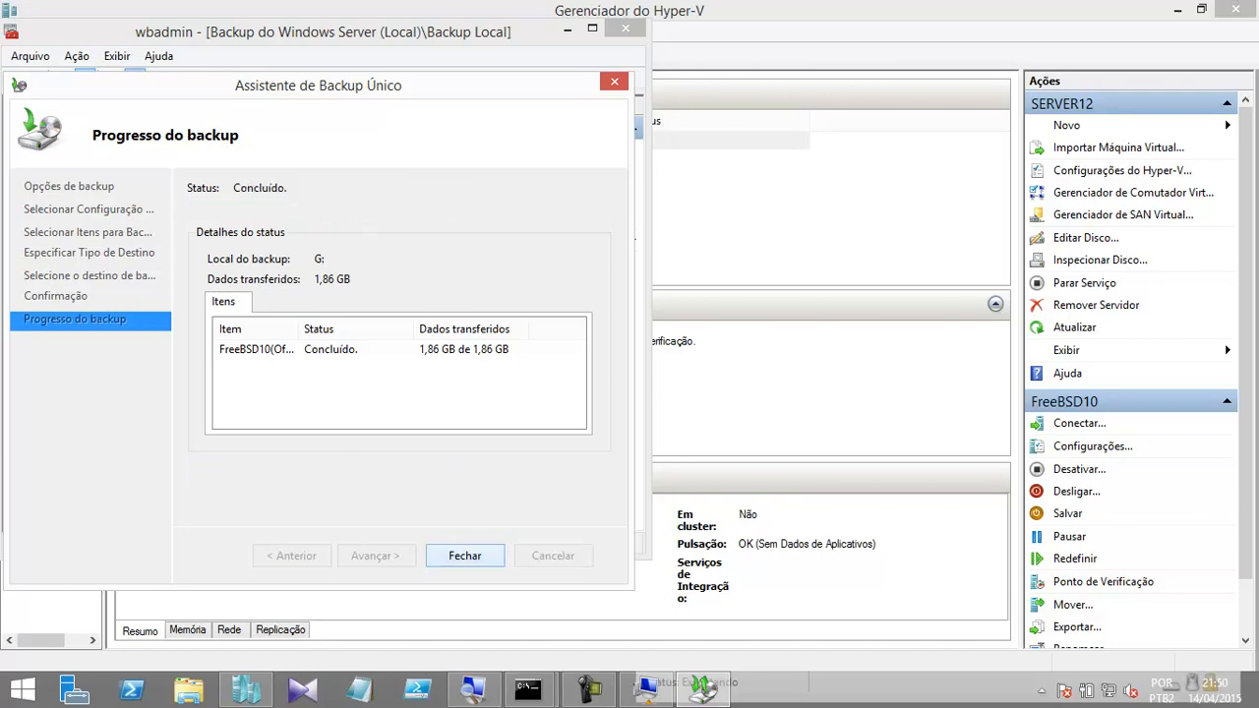
click(464, 556)
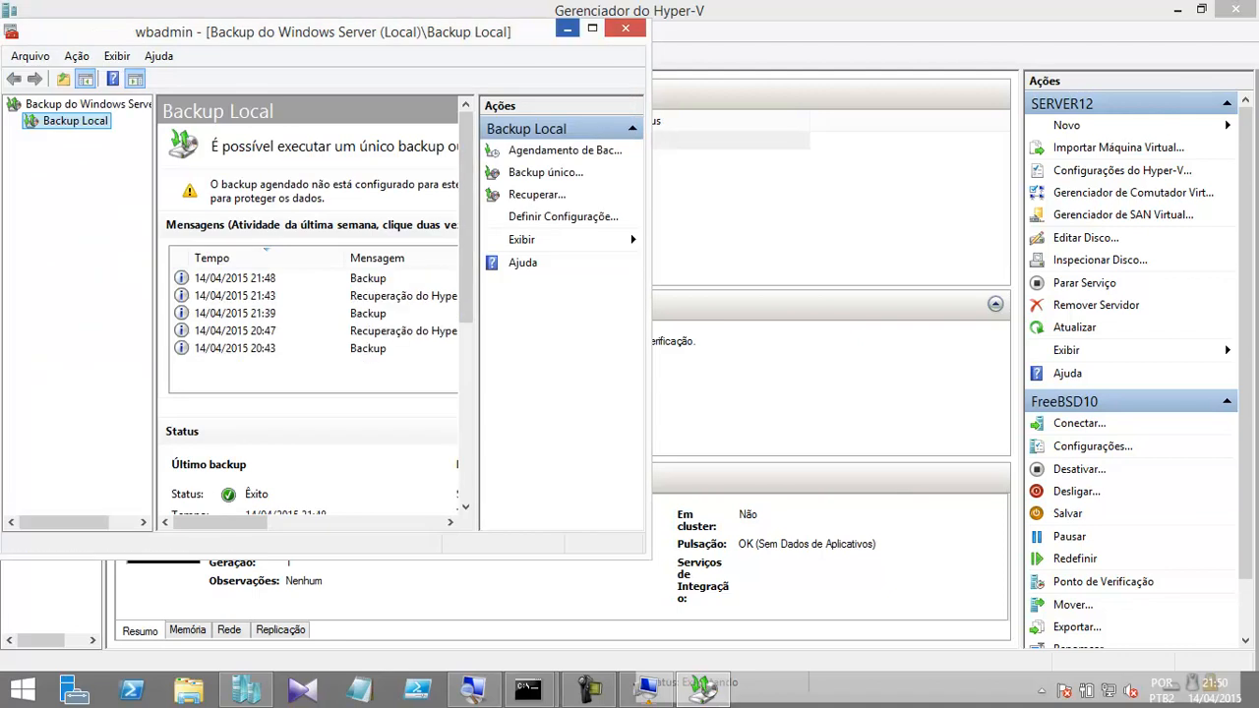
click(625, 27)
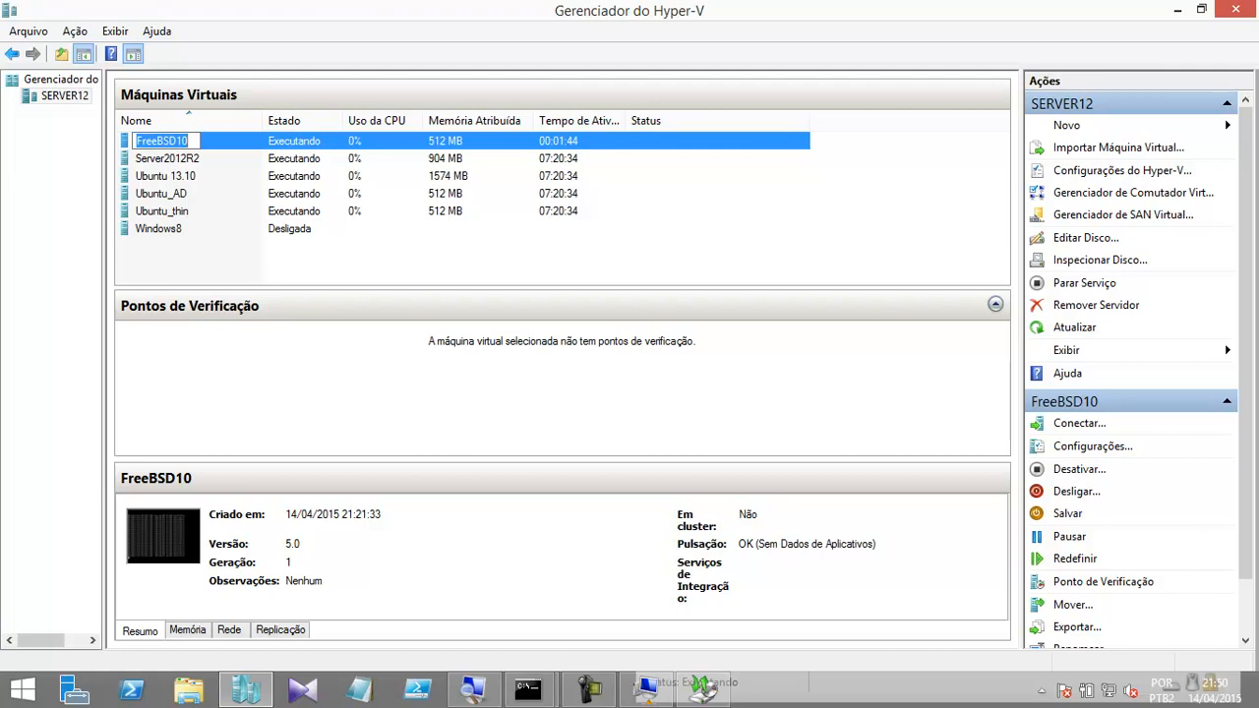
Step: Turn off the FreeBSD10 virtual machine in Hyper-V Manager and confirm the forced power-off
right_click(208, 142)
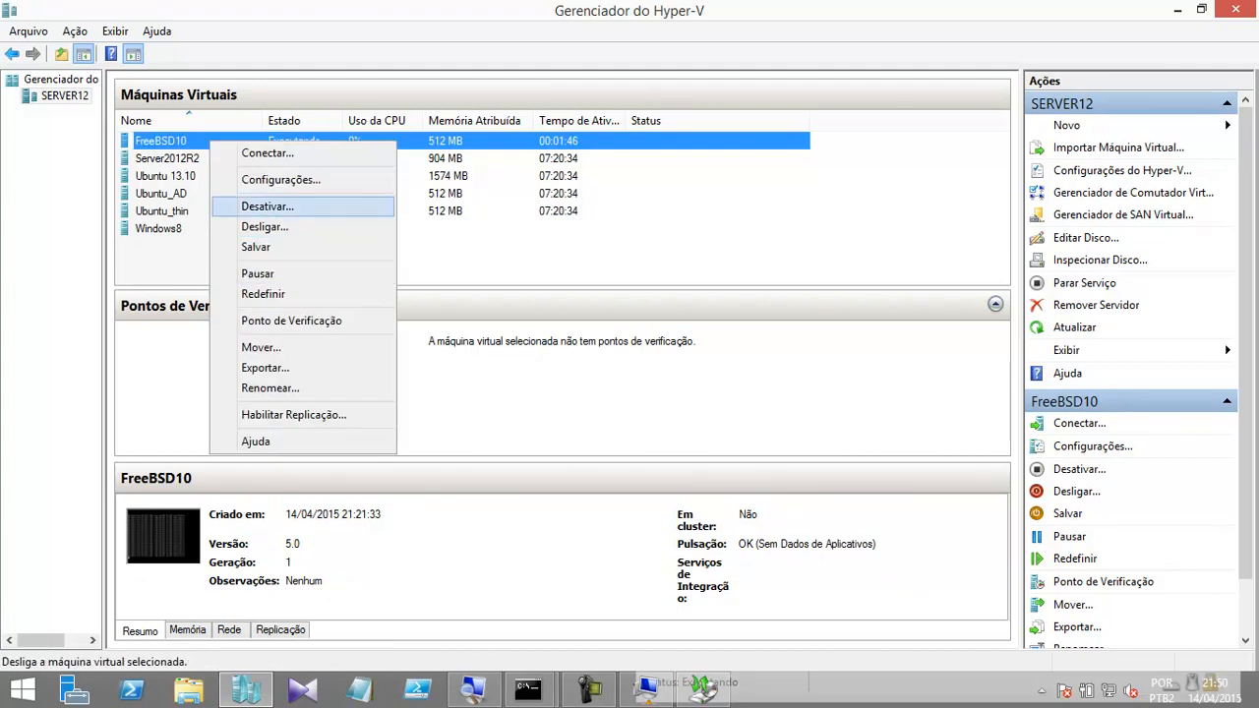
click(268, 206)
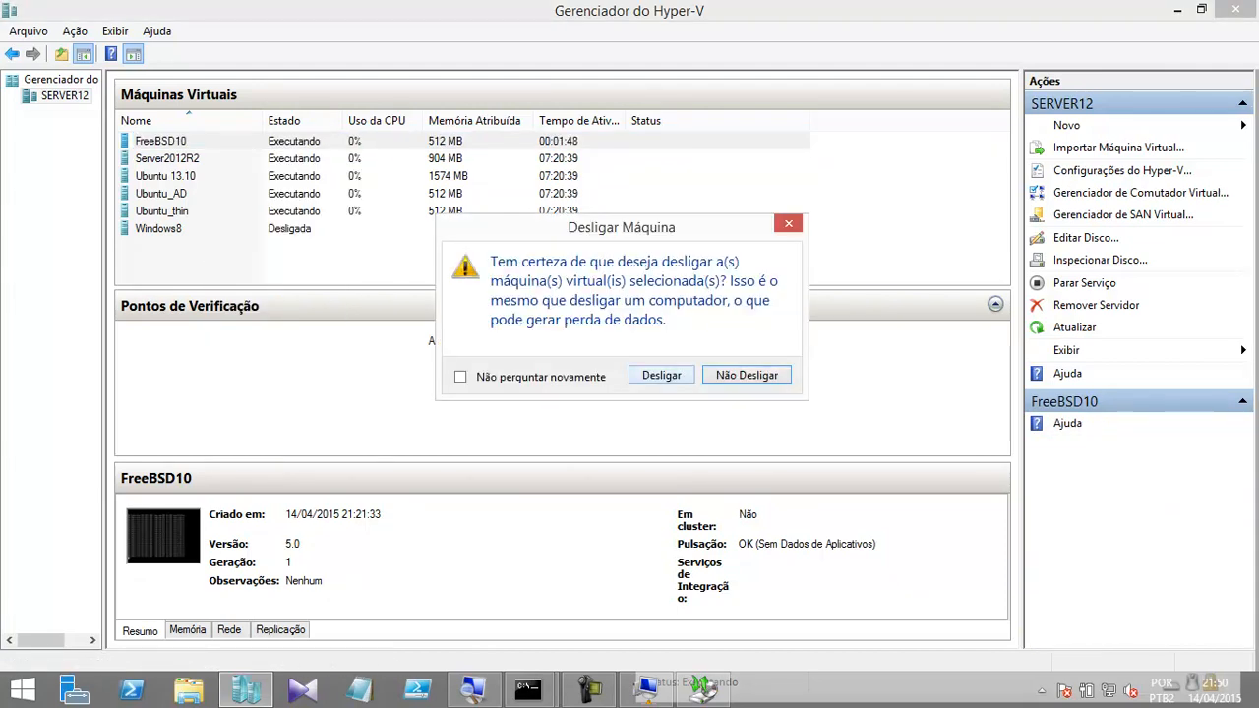
click(661, 375)
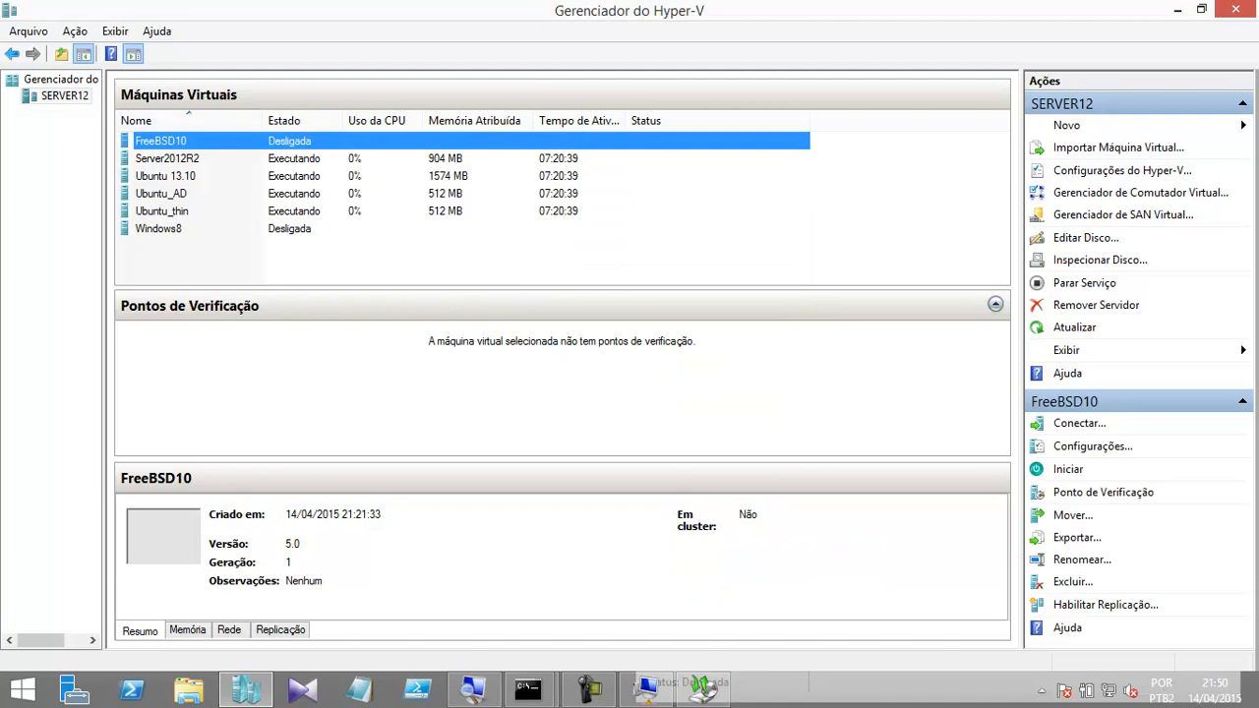
Step: Delete the FreeBSD10 virtual machine from Hyper-V Manager and exit its leftover connection window
right_click(219, 139)
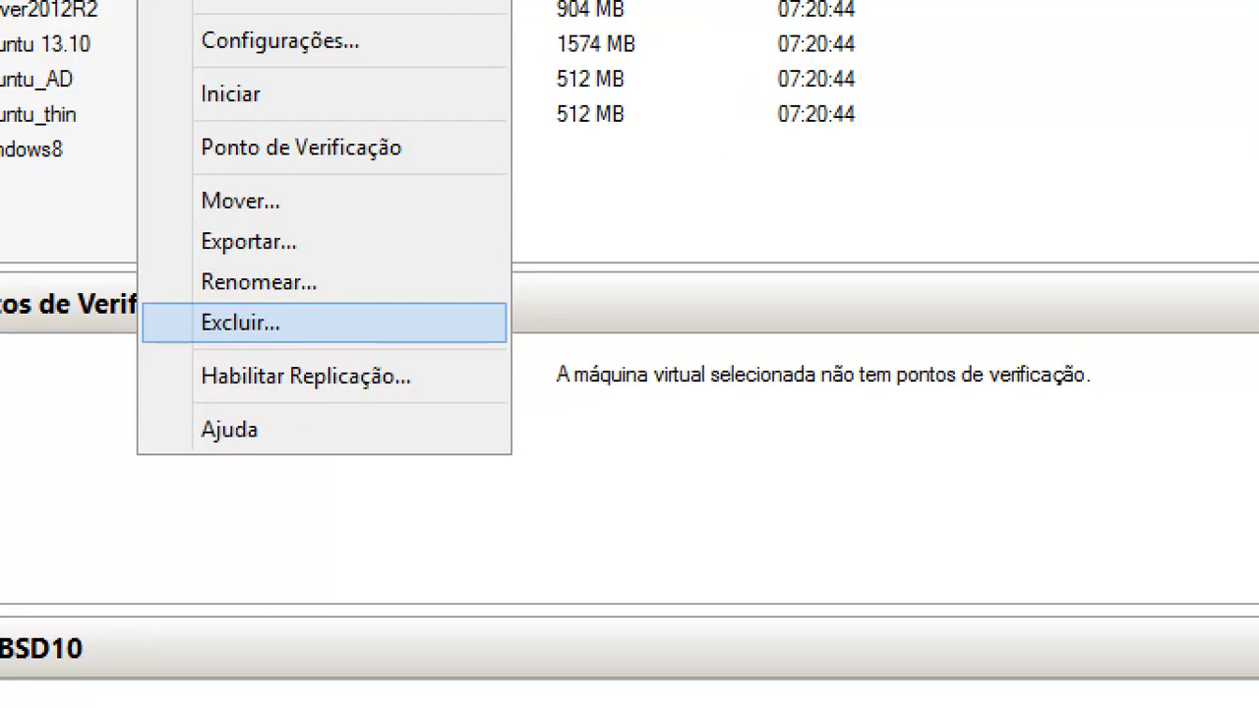
click(257, 322)
click(1031, 402)
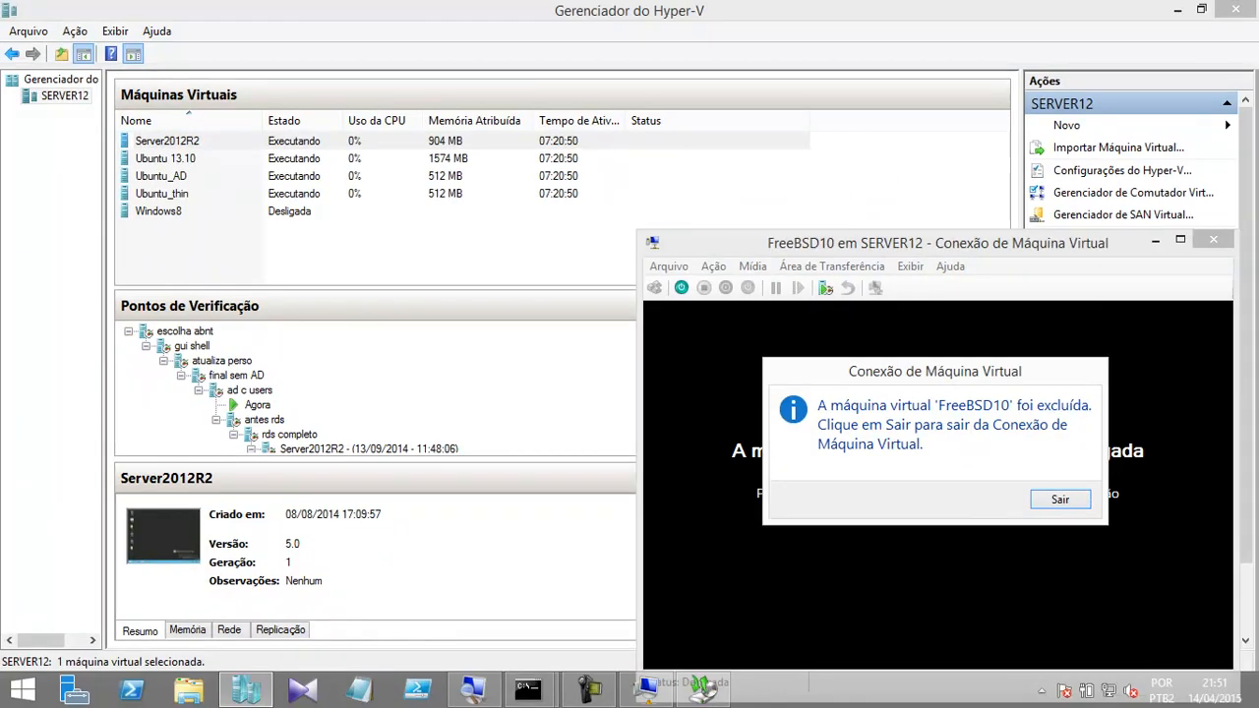
click(1060, 500)
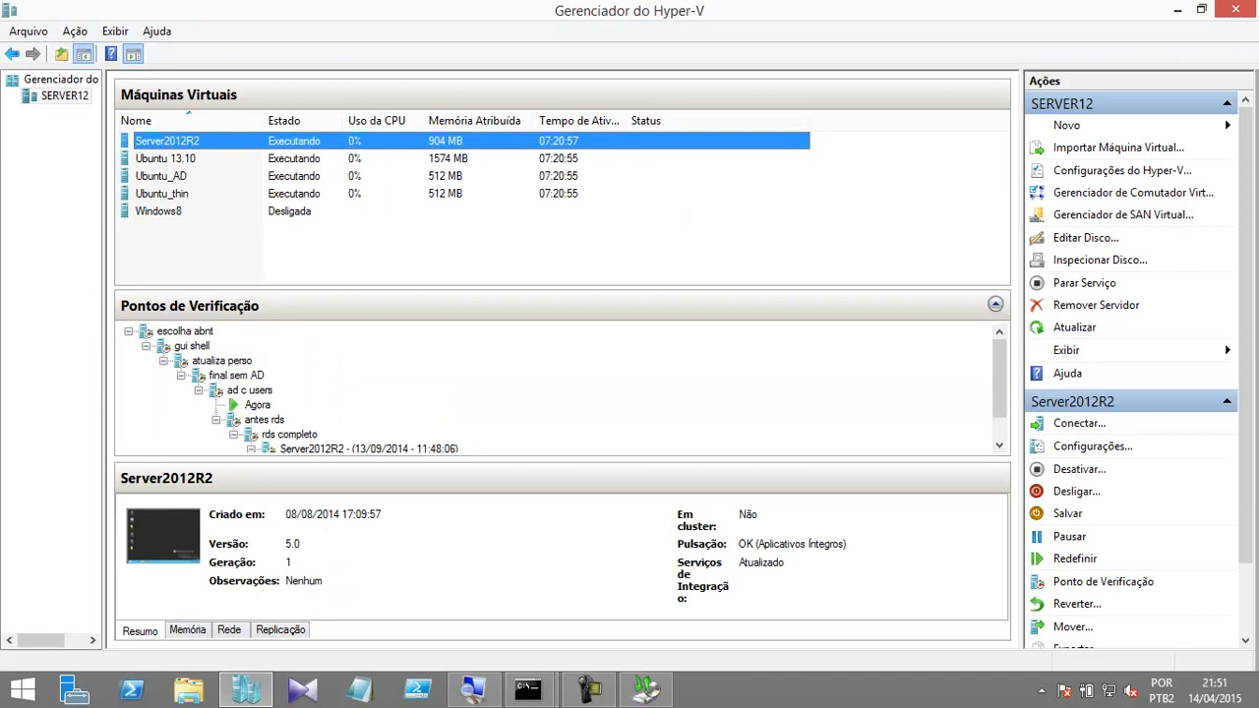
Step: Permanently delete the FreeBSD10 subfolder inside C:\VMs\FreeBSD10, and close File Explorer
key(super+e)
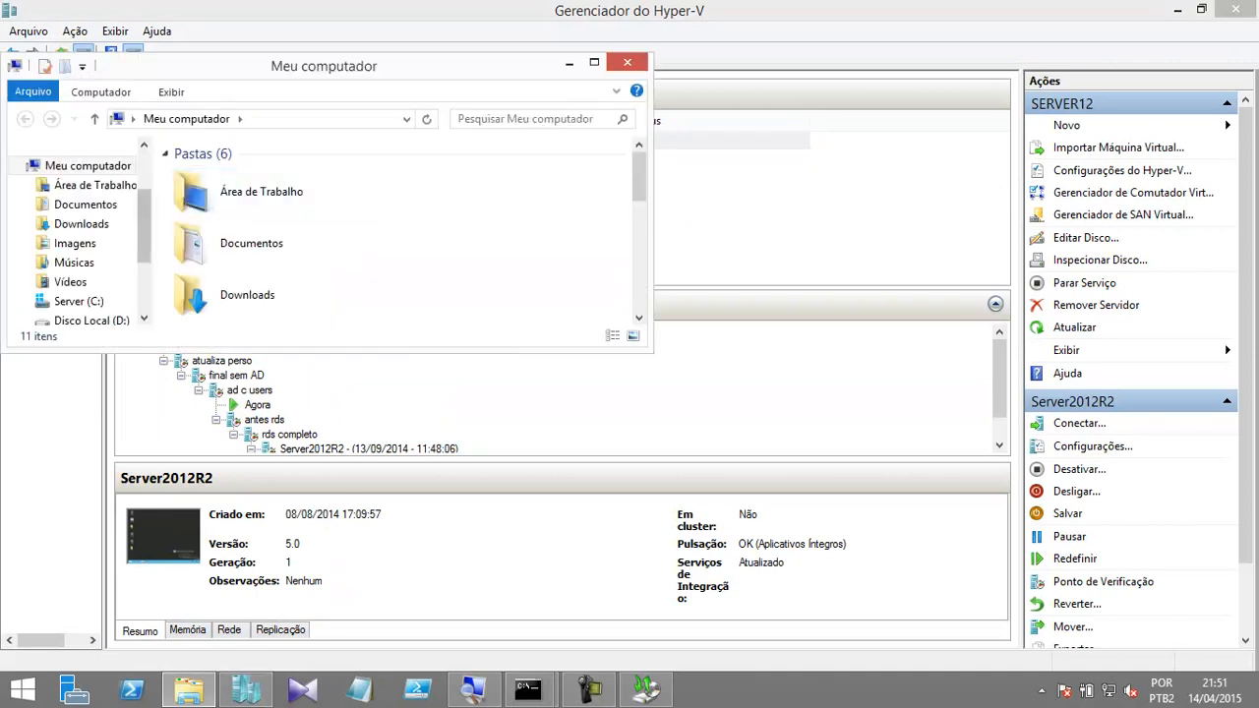
click(78, 301)
click(218, 273)
text(vm)
key(Return)
click(215, 177)
double_click(215, 176)
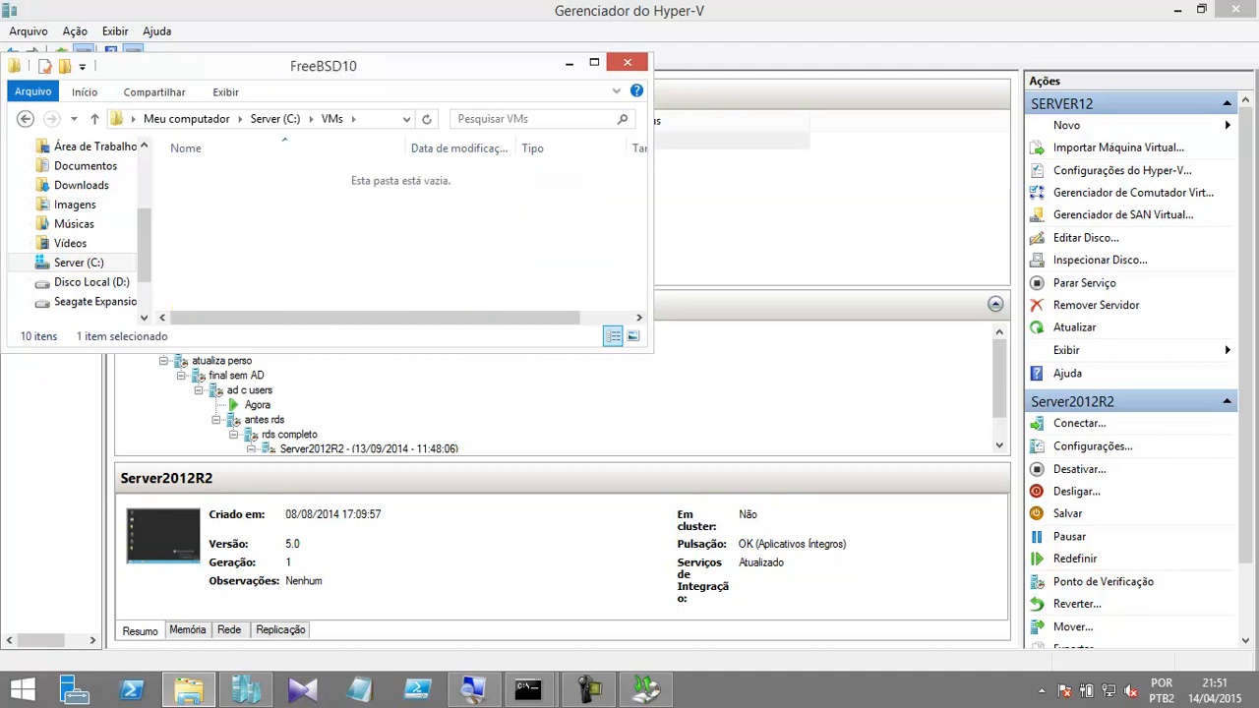
drag(271, 224, 194, 175)
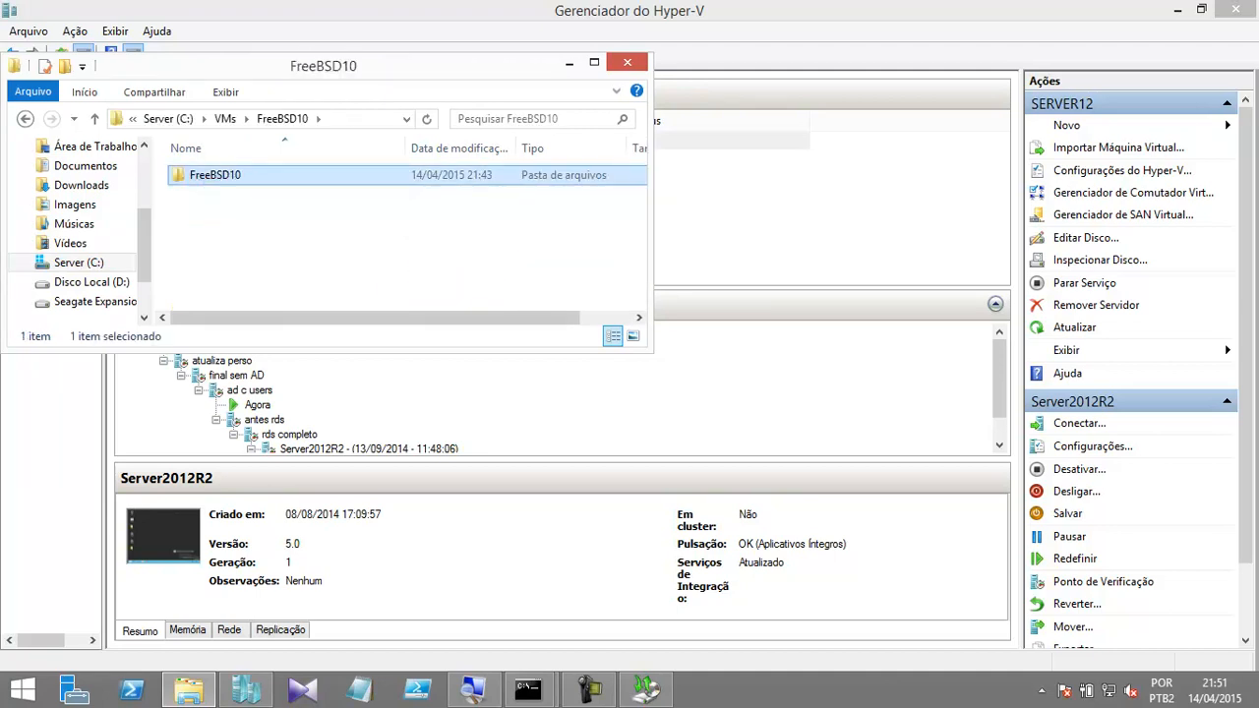
key(shift+Delete)
key(Return)
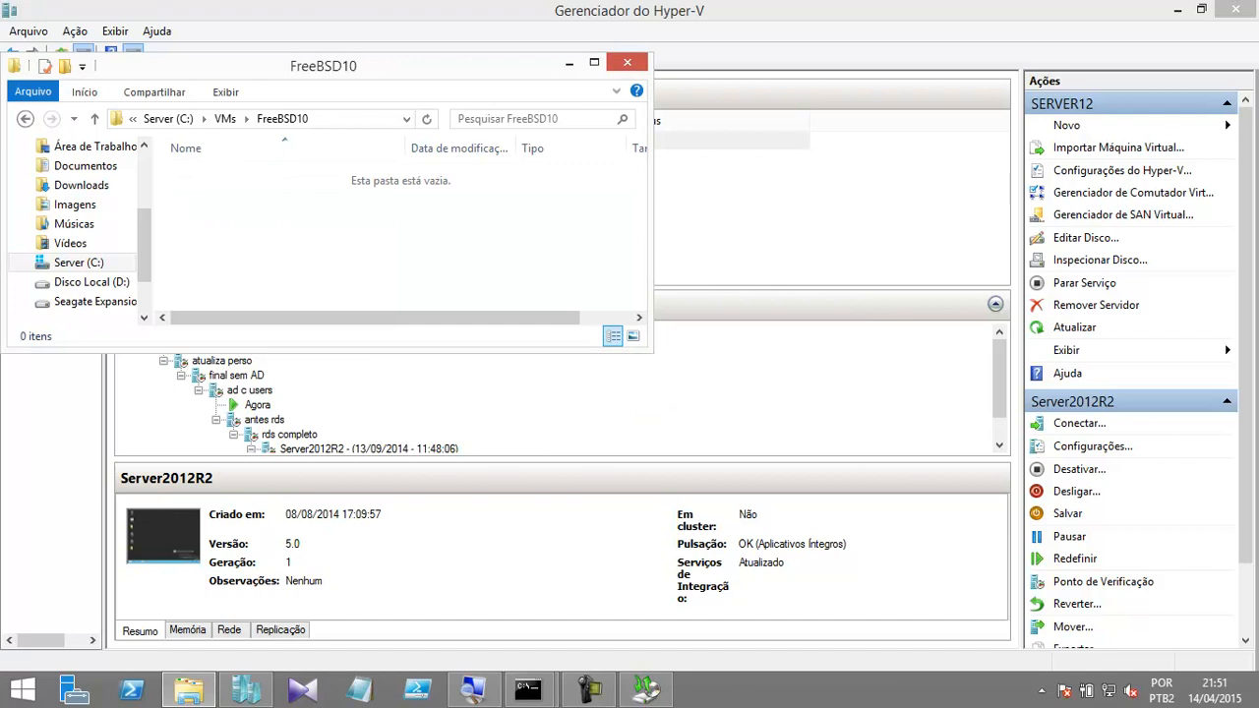
click(627, 62)
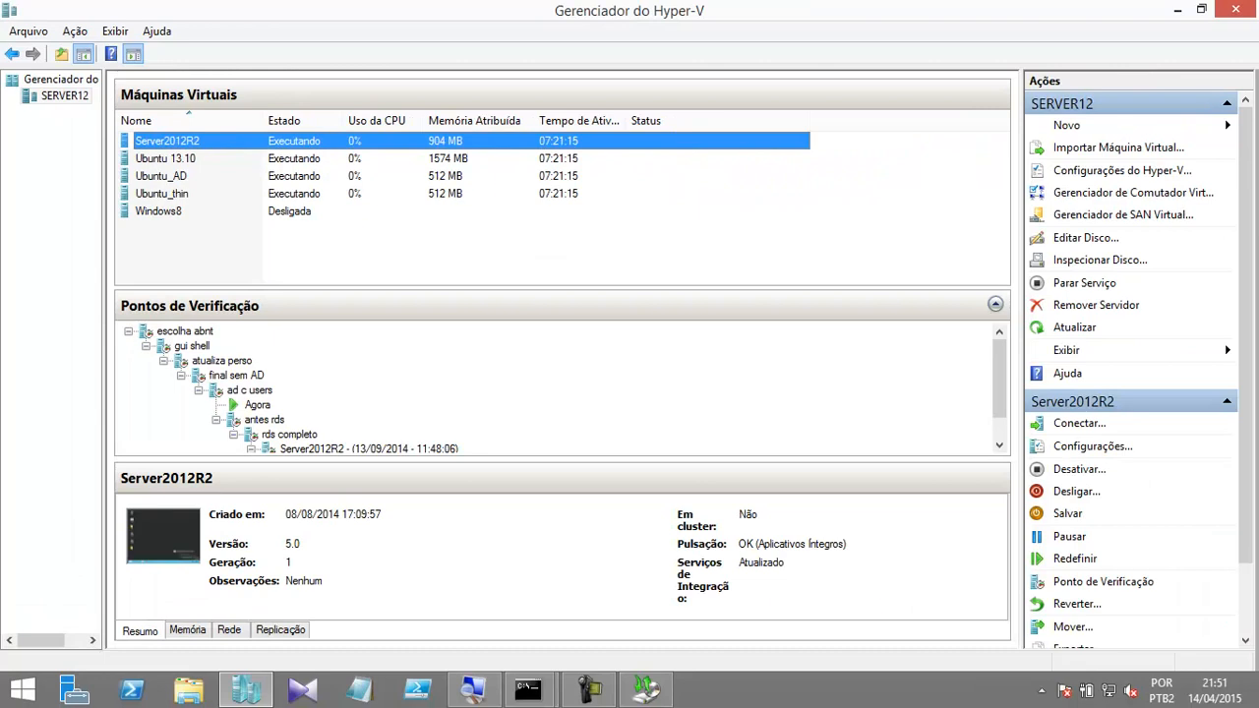
Step: Check the host's continuous ping to 192.168.1.205 and place its window over Hyper-V Manager
mouse_move(527, 690)
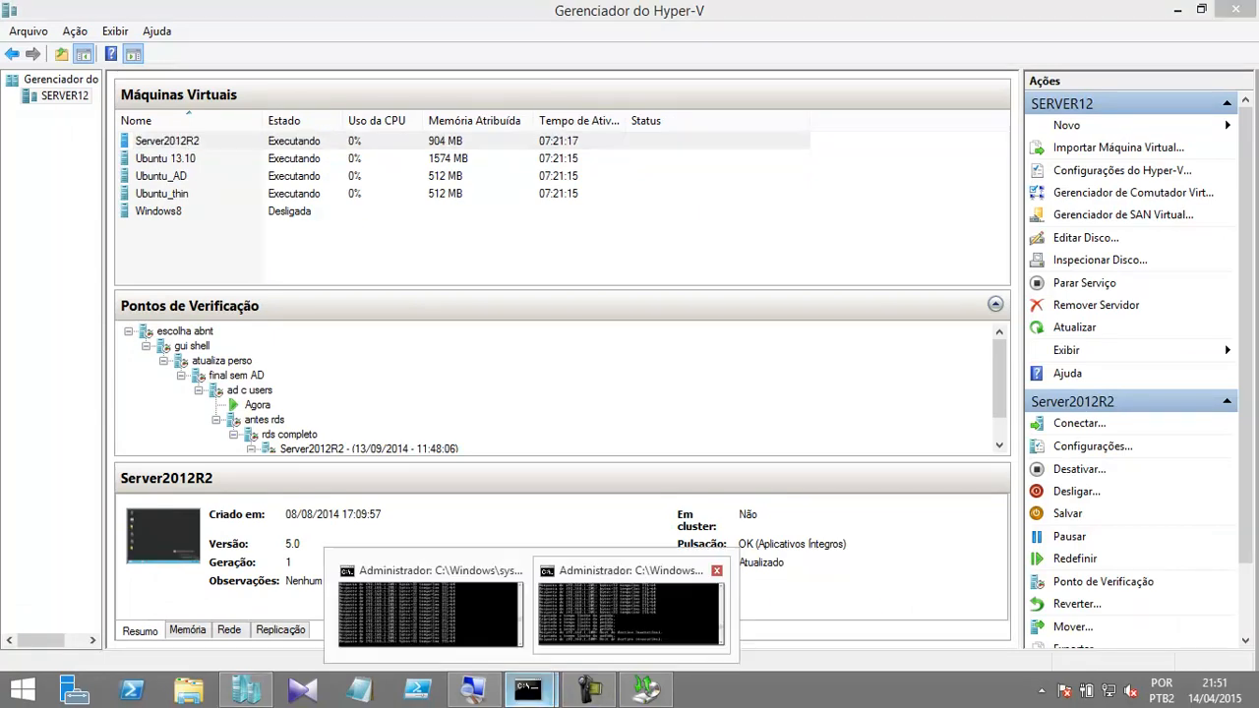
click(625, 608)
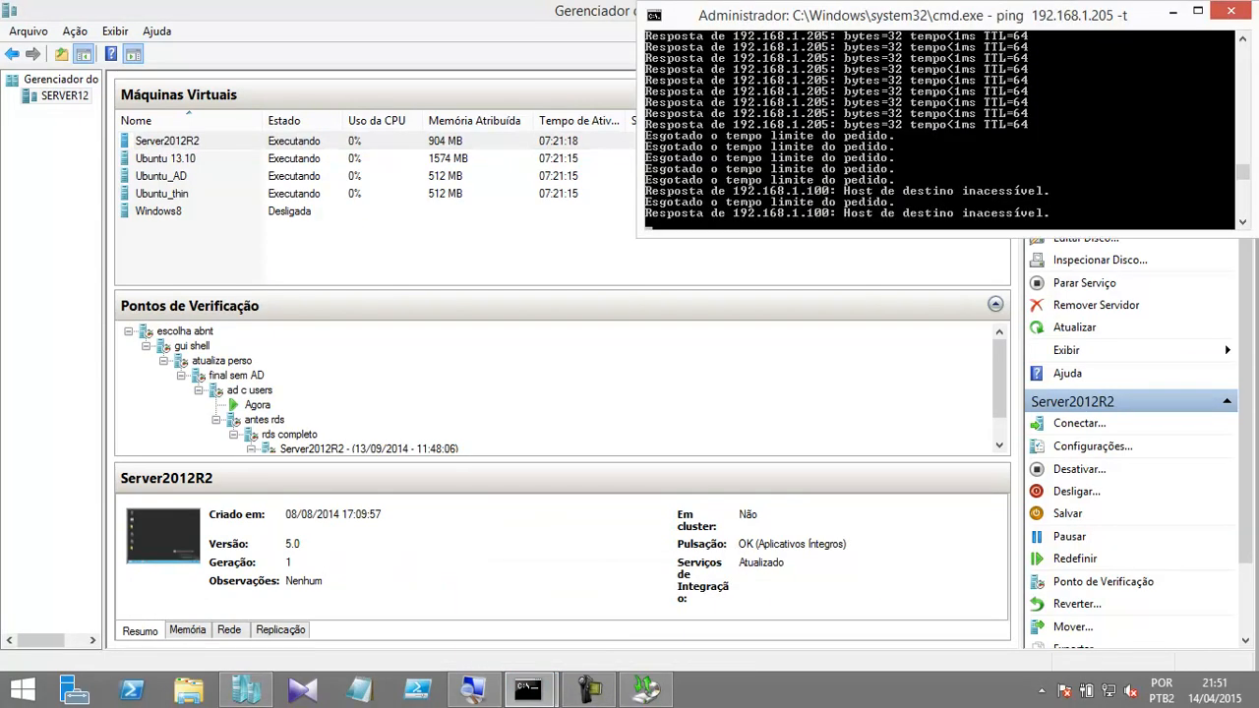
click(1231, 10)
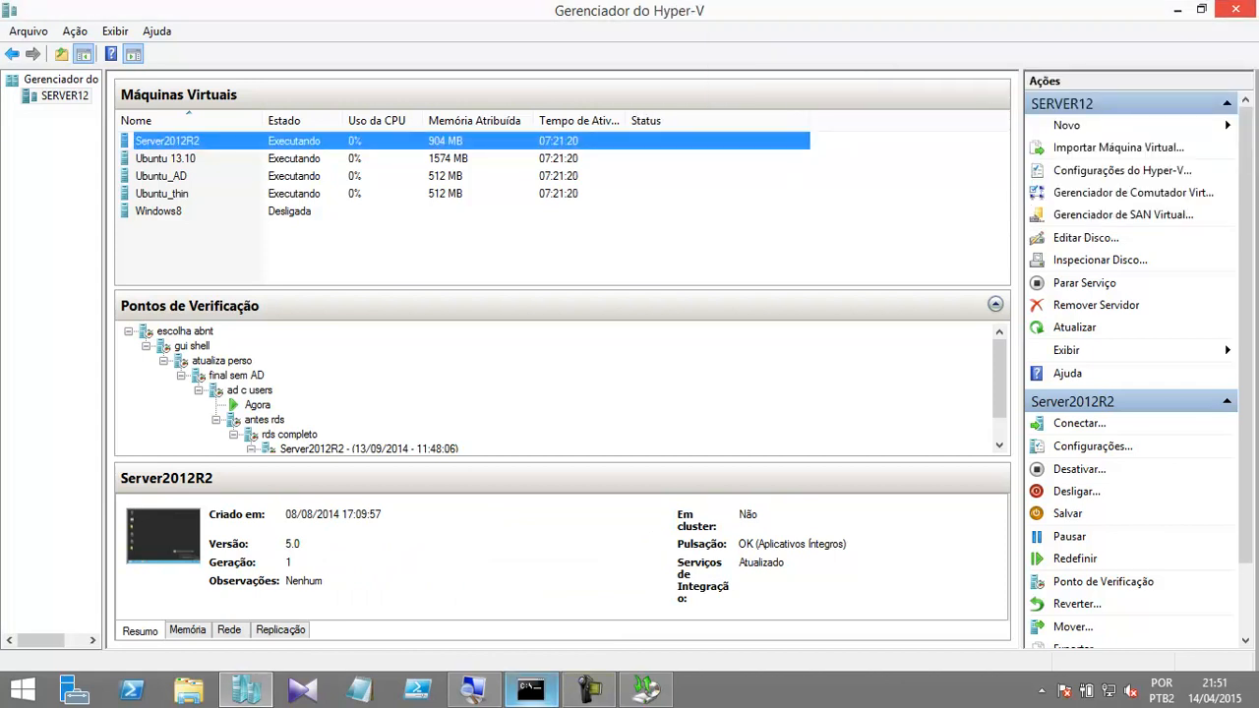
click(530, 690)
drag(886, 452, 987, 200)
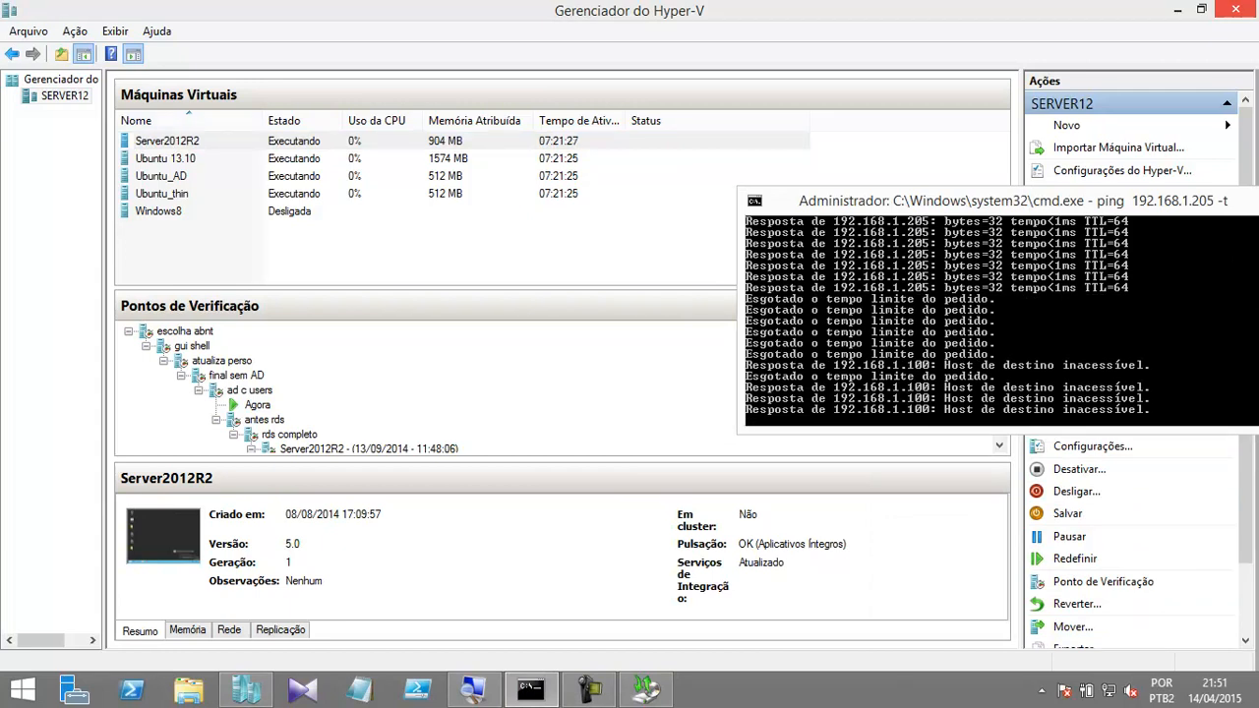
Step: Start a recovery in Windows Server Backup from this server (SERVER12), using the 14/04/2015 21:48 backup
click(646, 691)
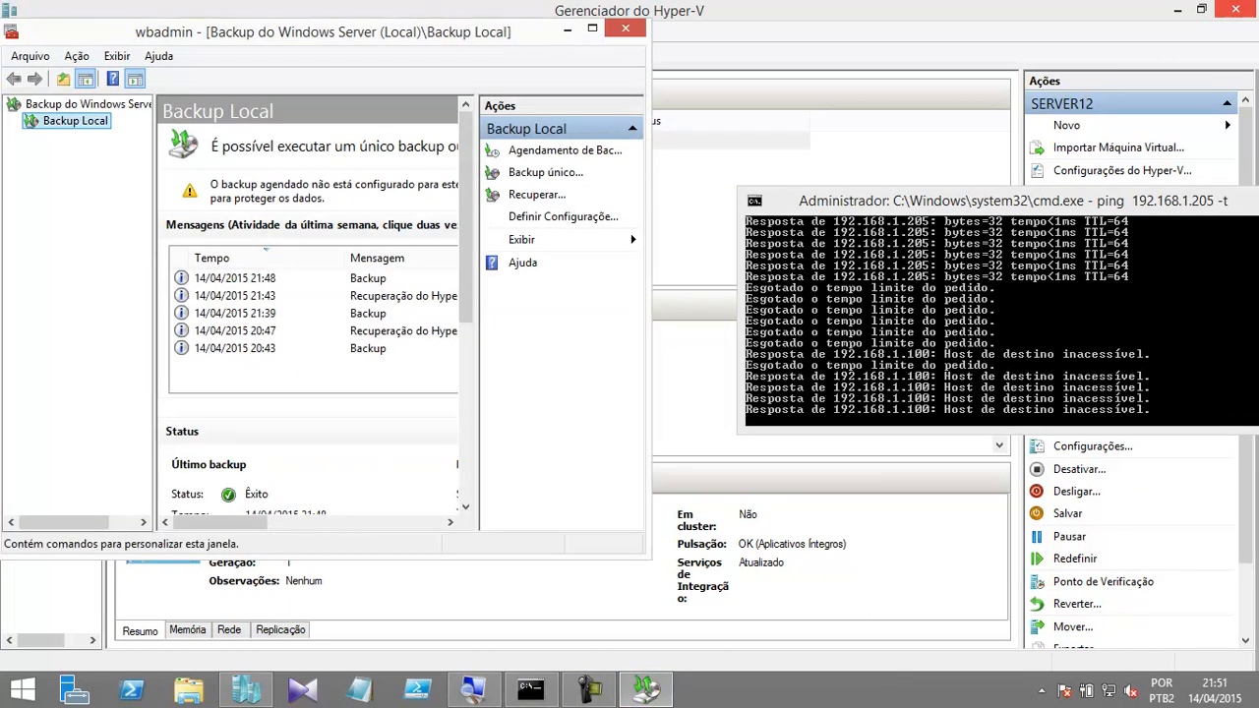
click(538, 194)
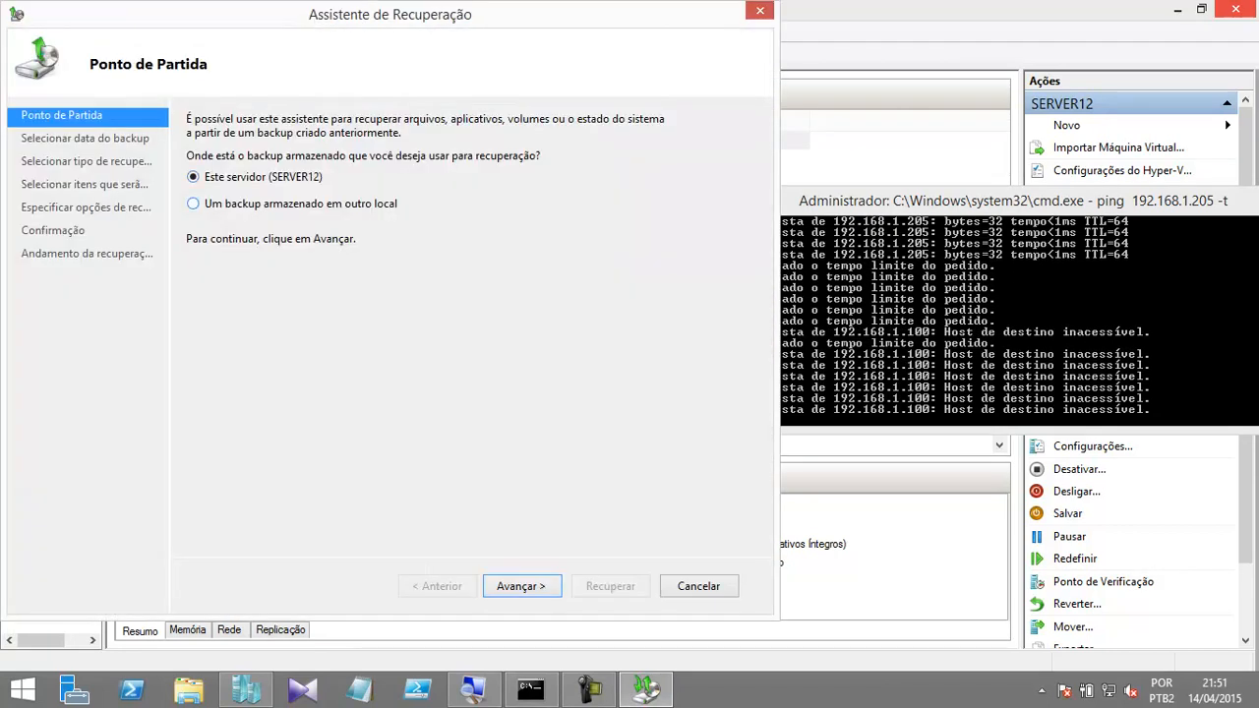
click(522, 586)
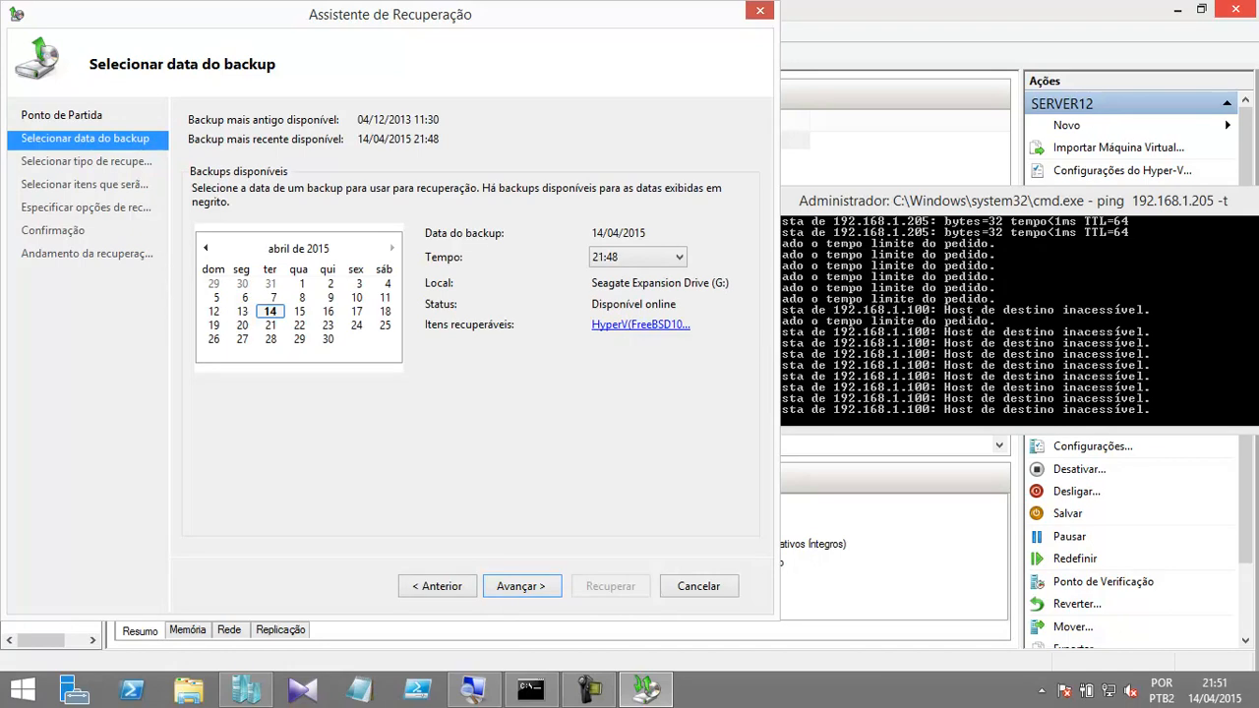
click(522, 587)
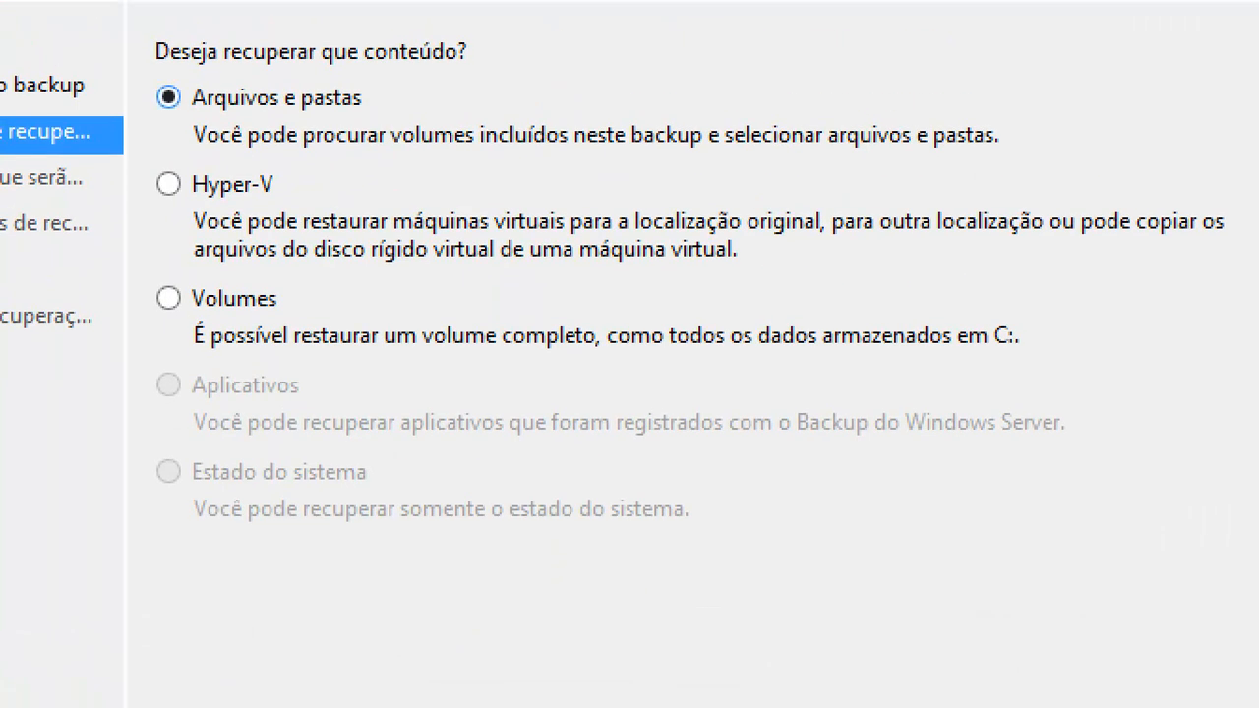
Step: Choose Hyper-V as the recovery type and select FreeBSD10 under the Hyper-V items for recovery
click(169, 184)
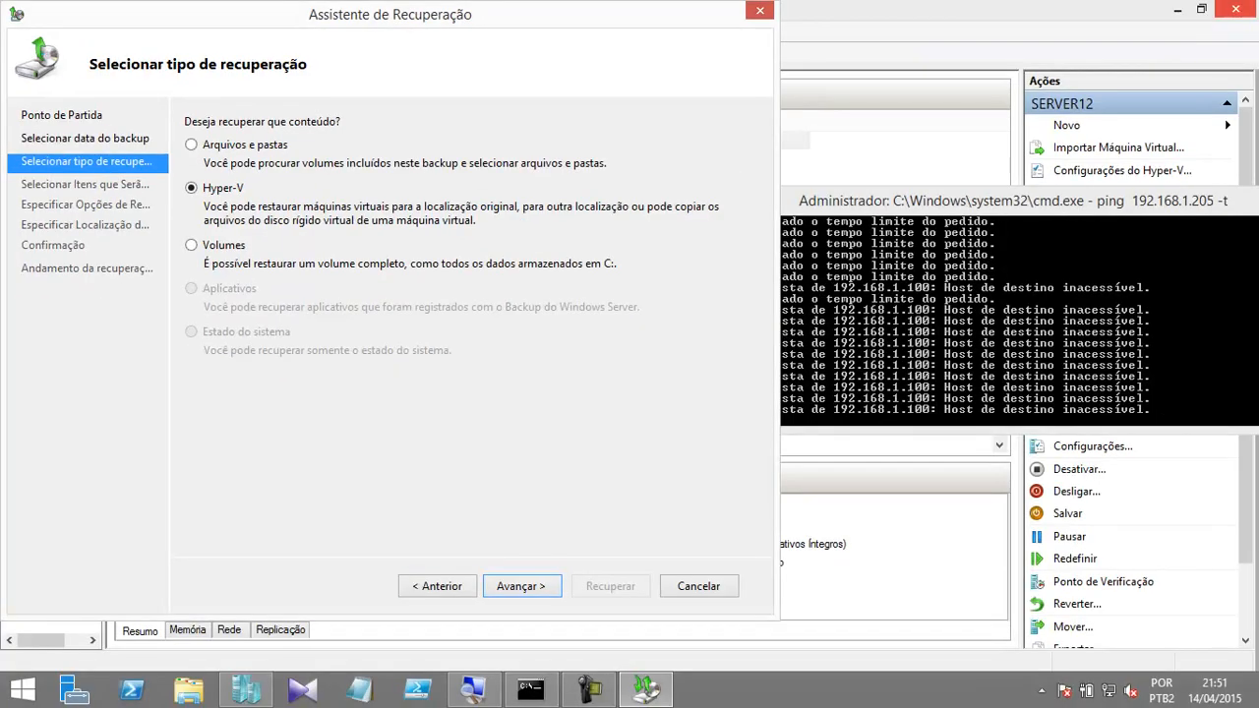
click(521, 585)
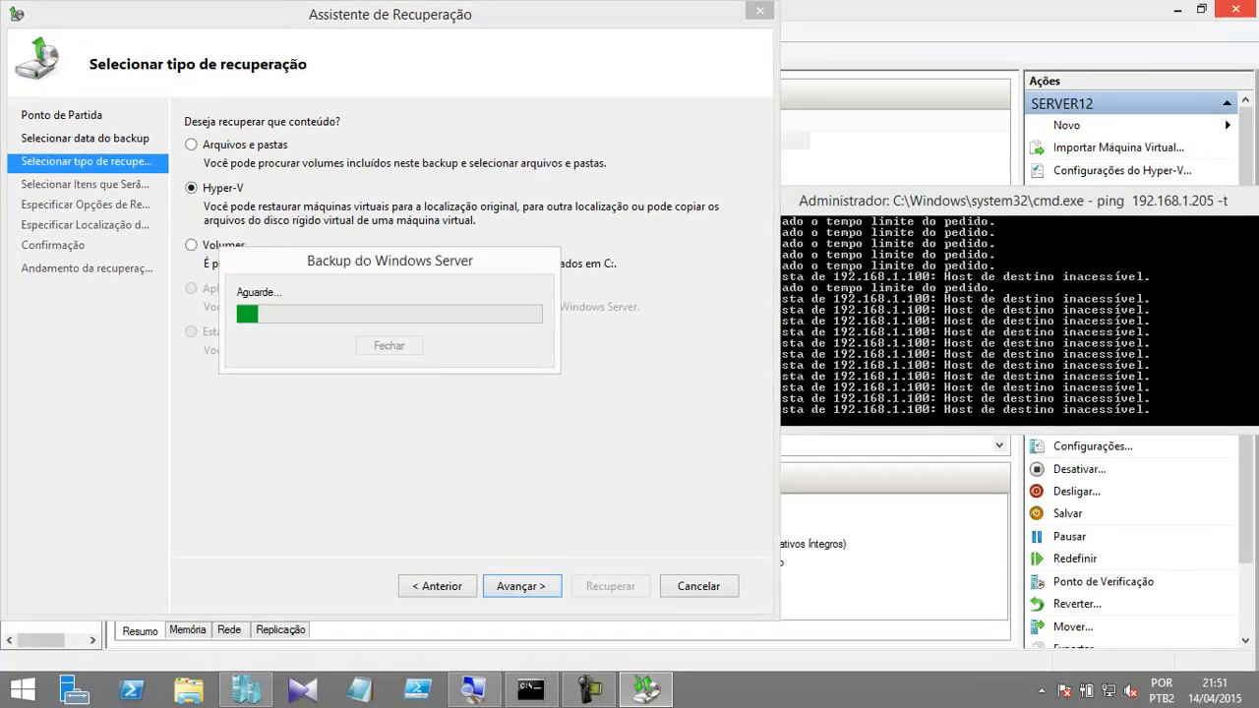
click(217, 158)
click(231, 157)
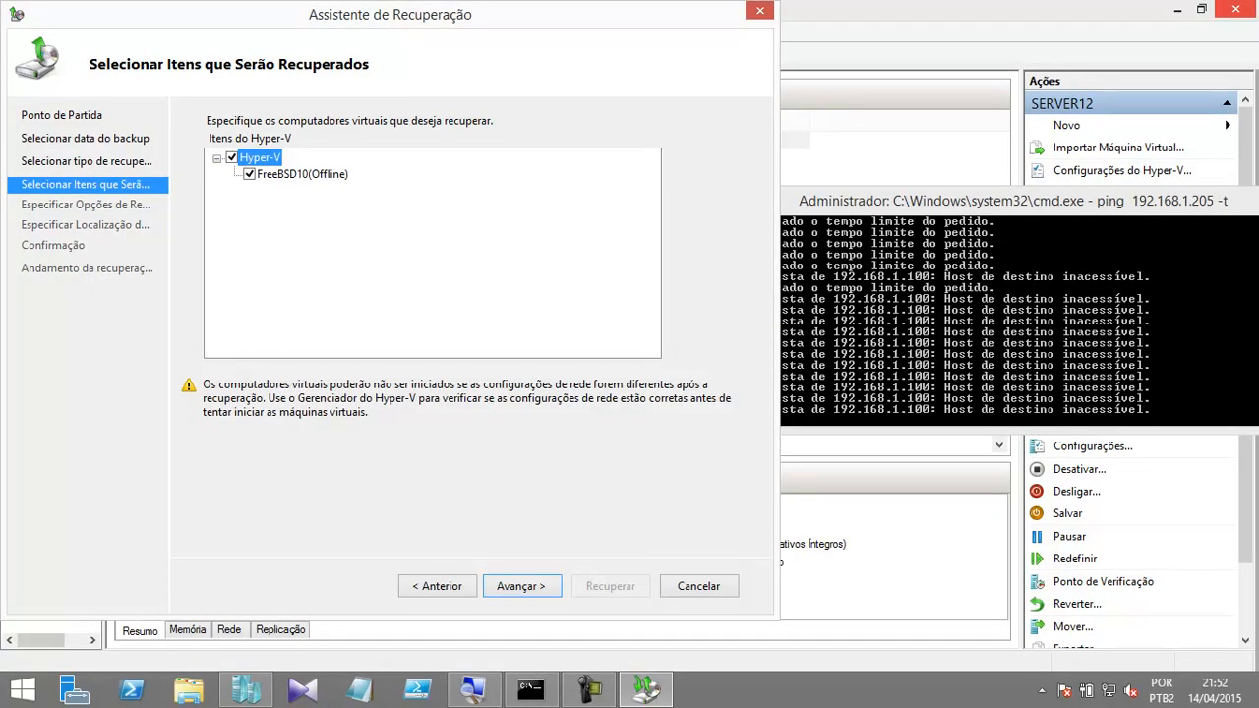
click(521, 585)
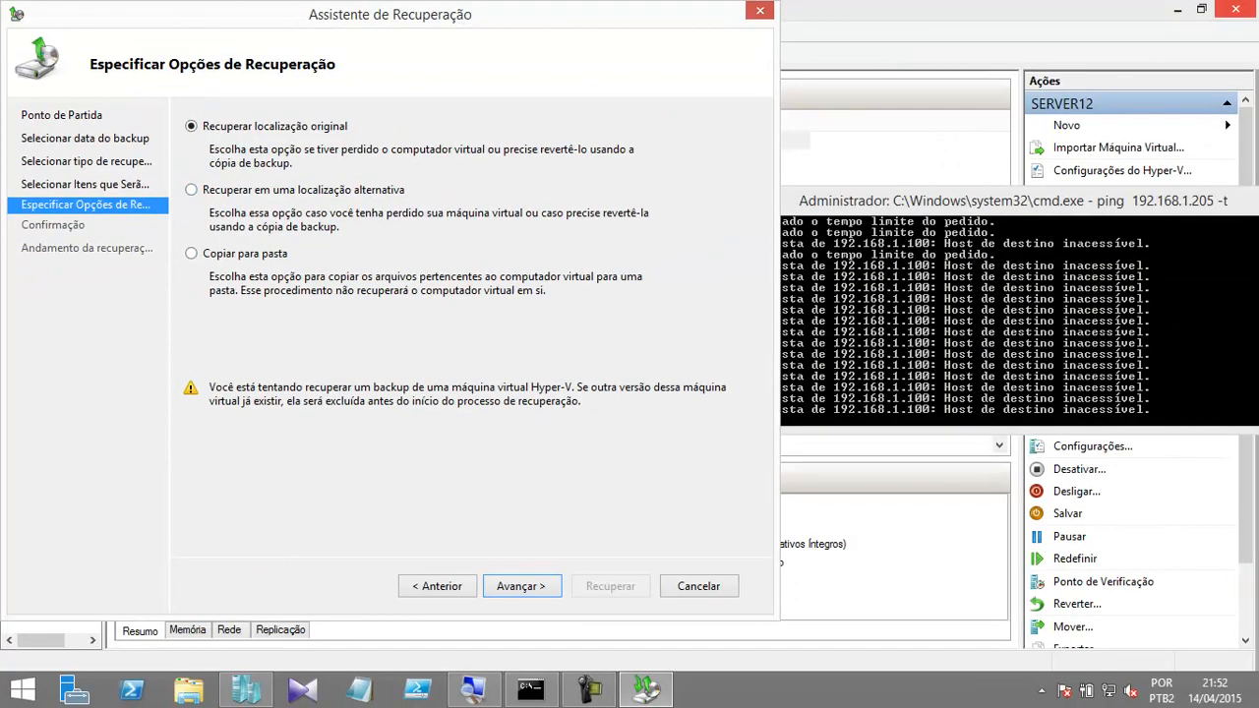
Step: Move the recovery wizard aside, inspect the C:\VMs\FreeBSD10 folder in File Explorer, and return to the wizard
drag(390, 13, 695, 52)
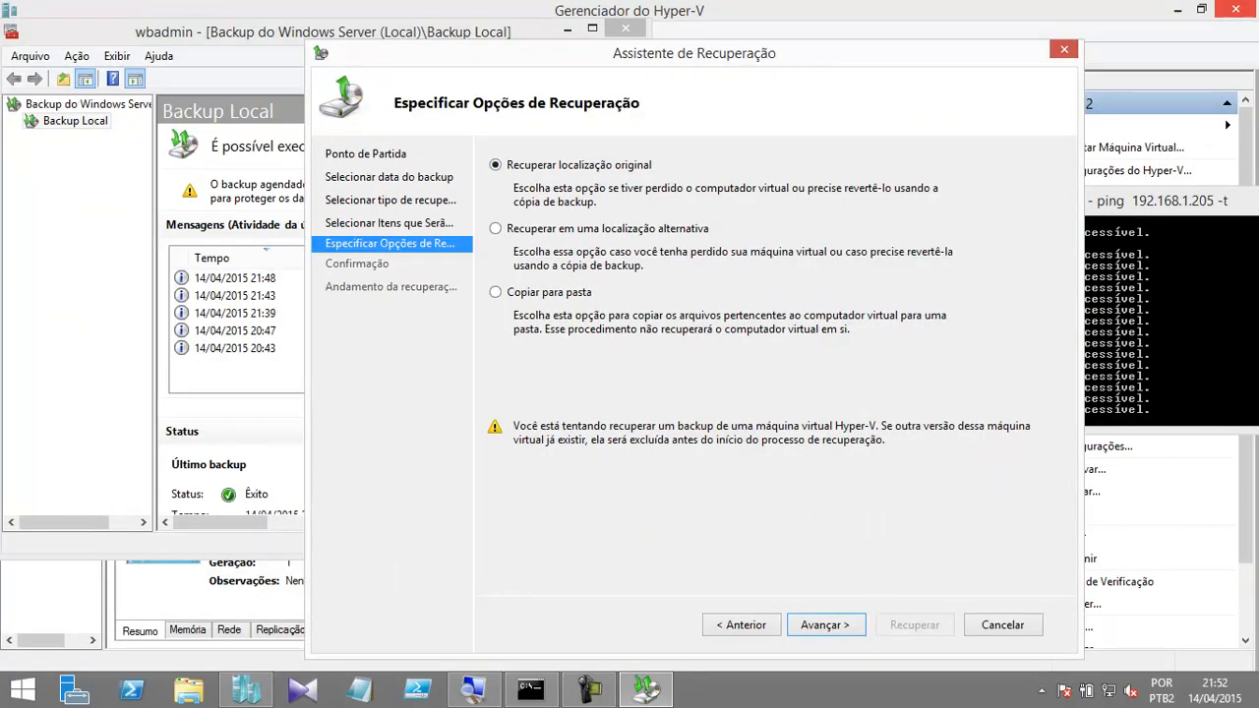
click(188, 690)
click(79, 262)
click(217, 272)
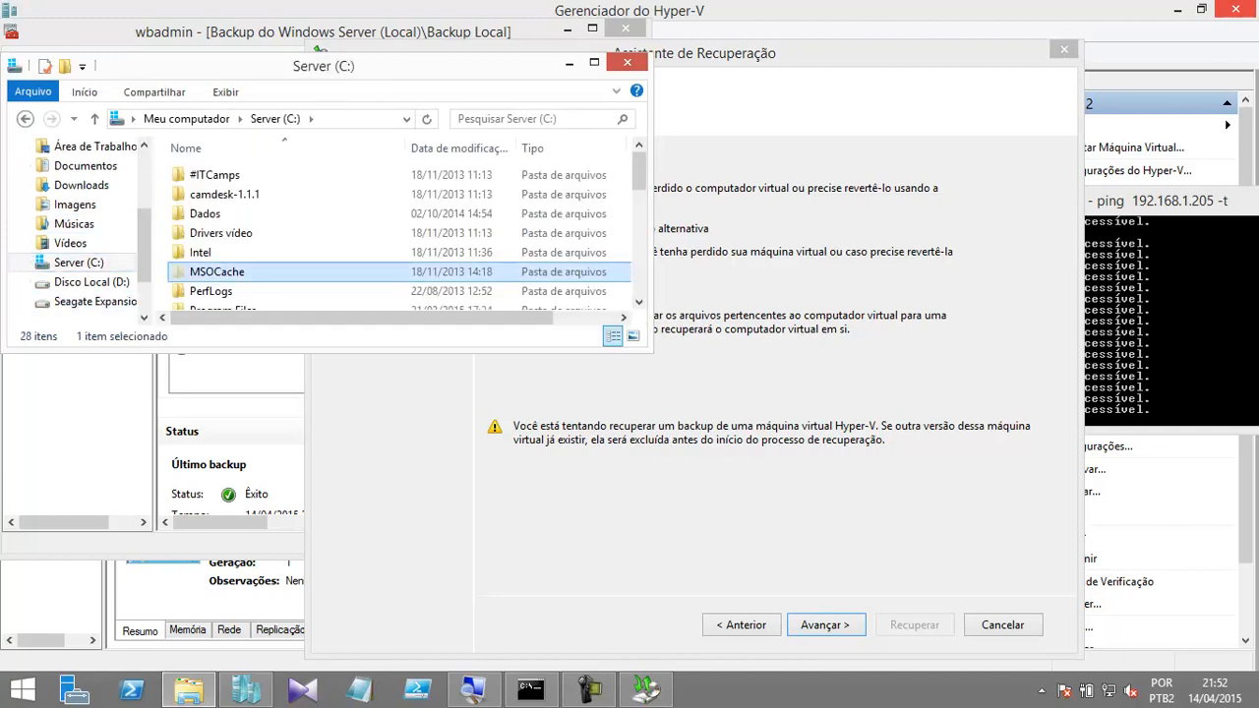
text(vm)
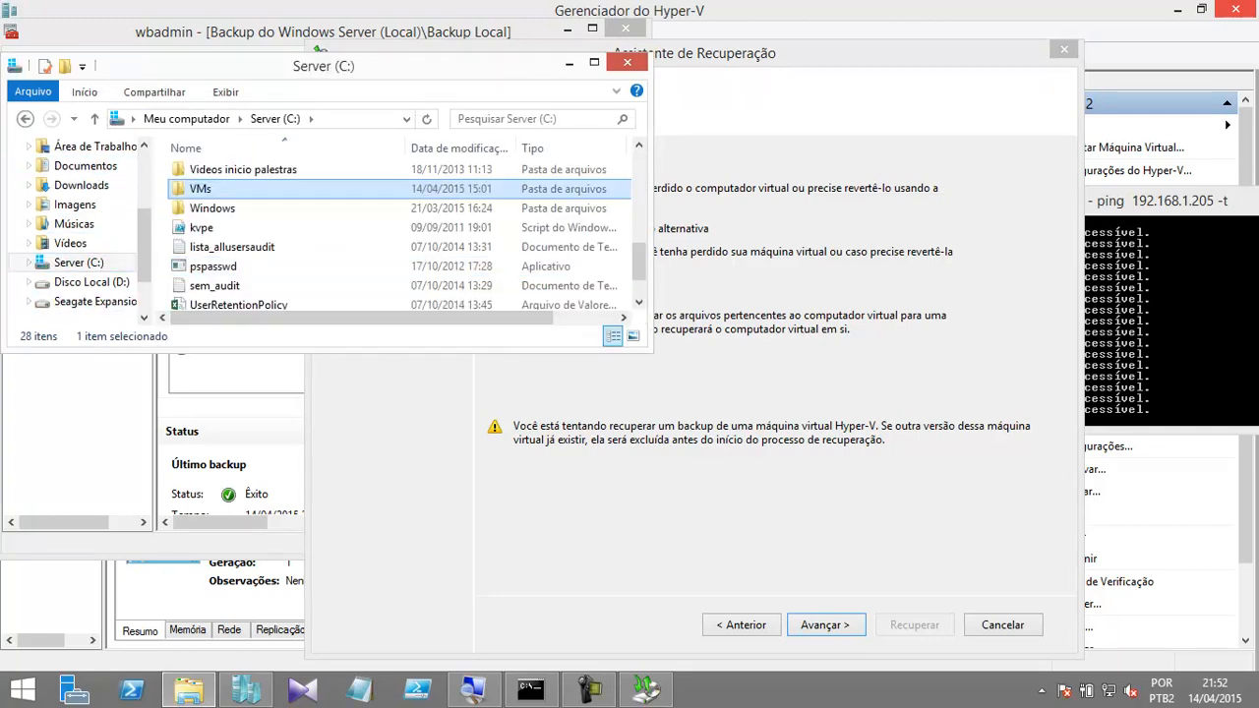
key(Return)
text(f)
key(Return)
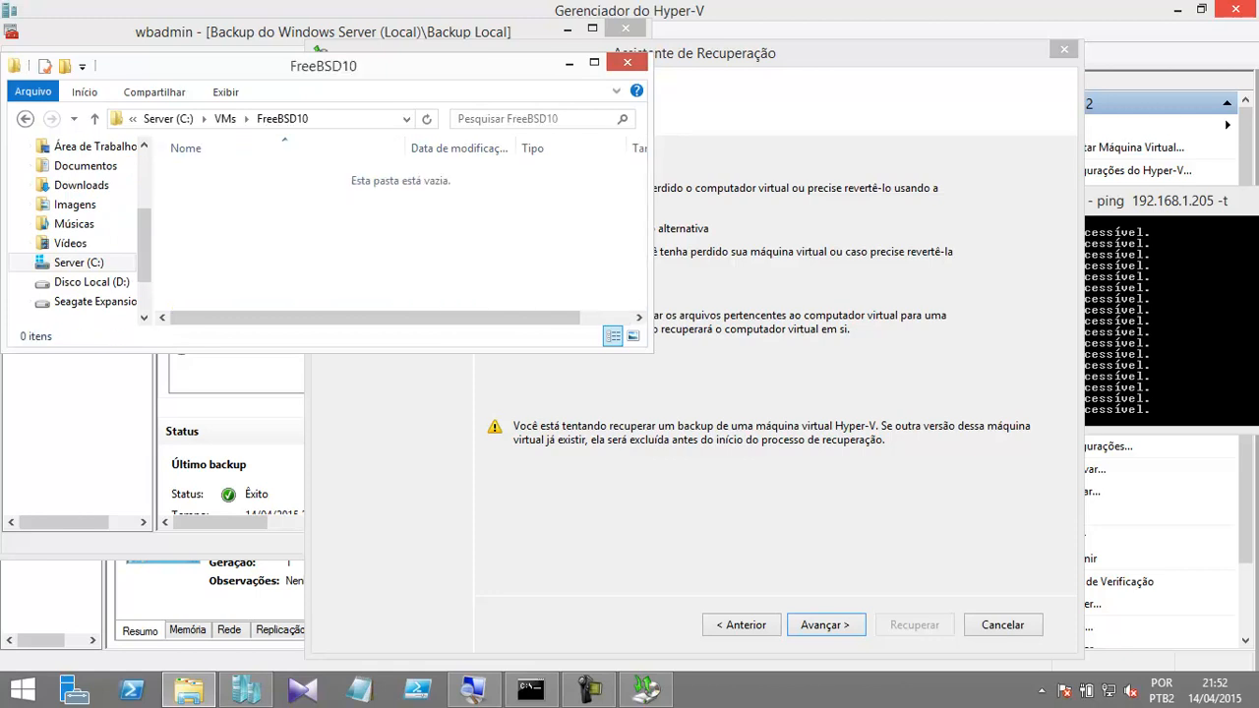
drag(323, 66, 258, 74)
click(693, 53)
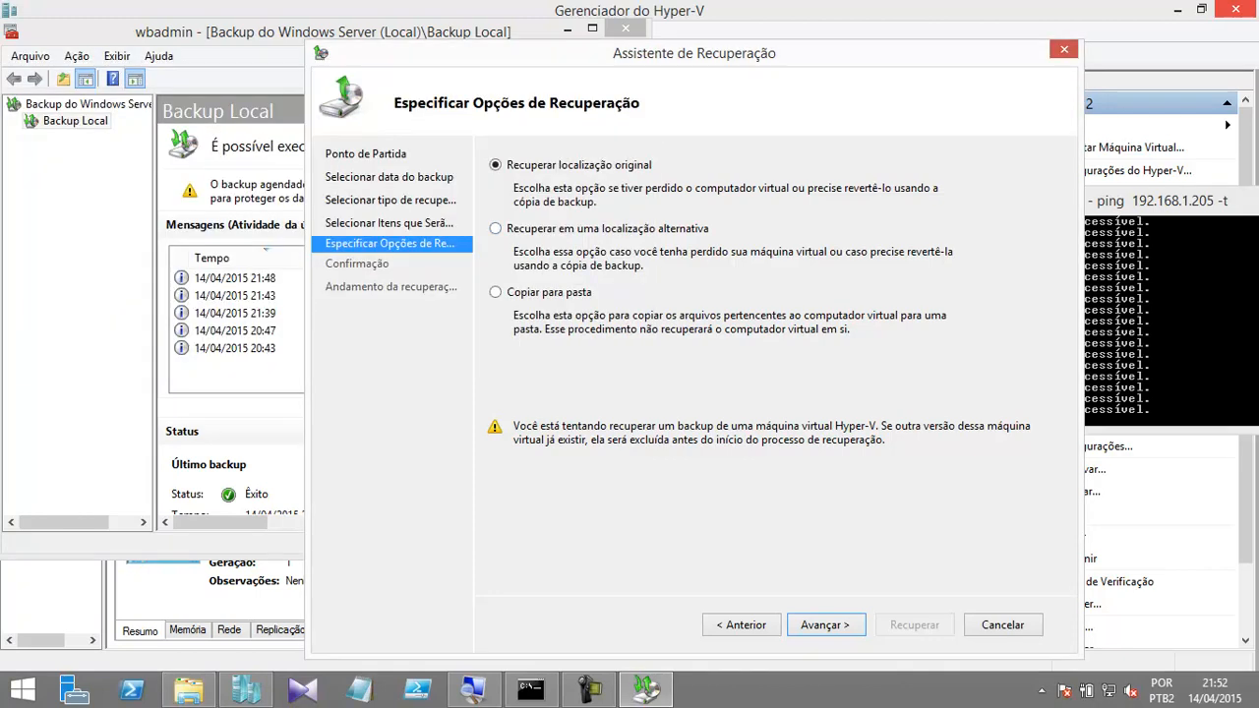
Step: Start recovering FreeBSD10 to its original location, and check C:\VMs\FreeBSD10 while the recovery runs
click(827, 625)
click(915, 624)
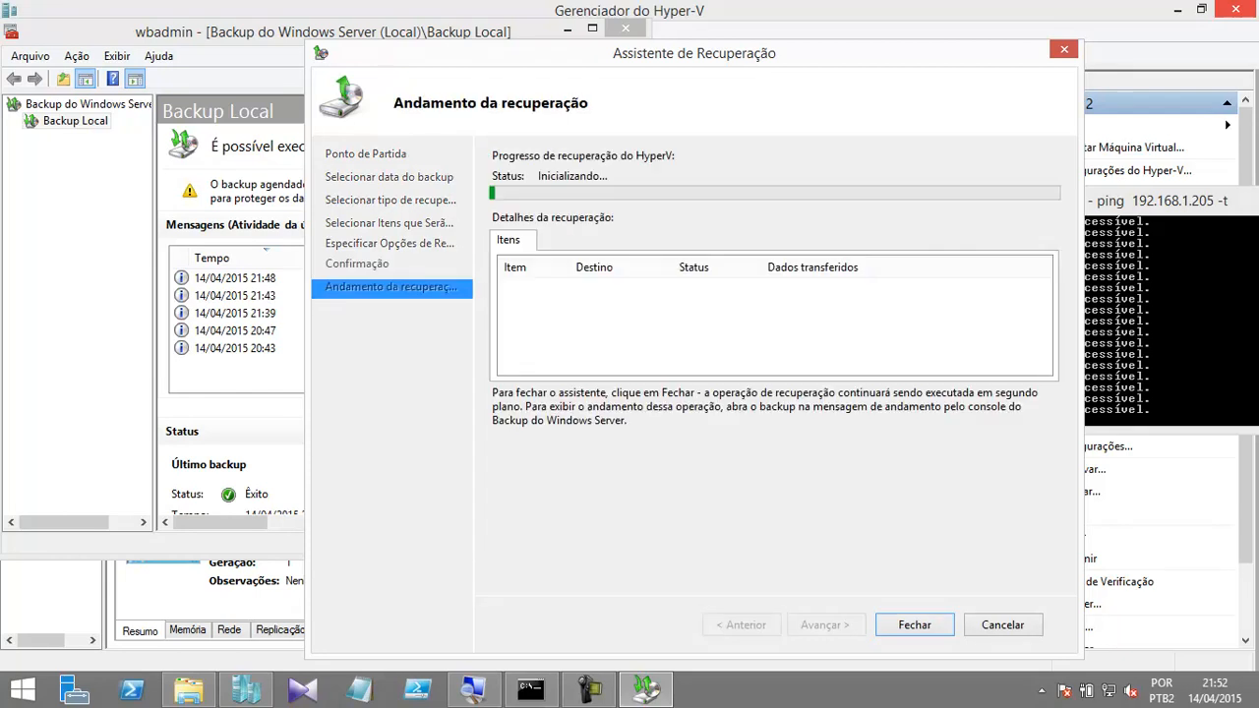
click(189, 690)
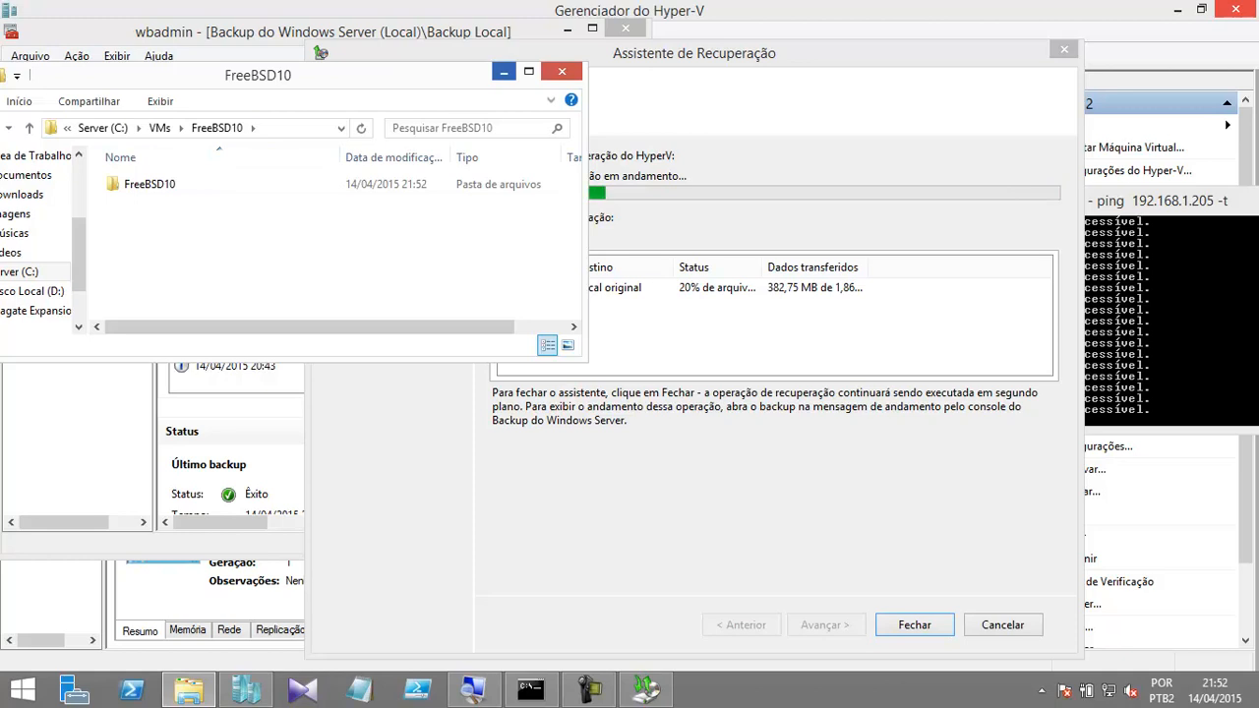
click(505, 72)
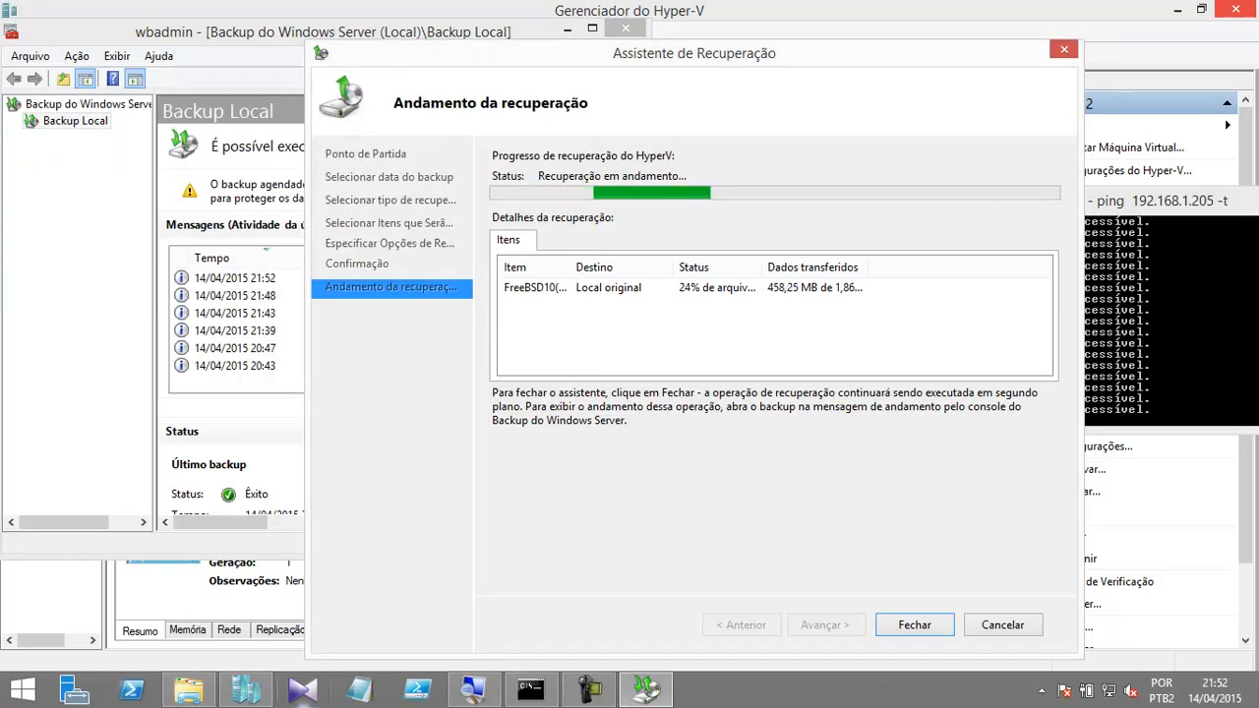
Step: Check the virtual machine list in Hyper-V Manager while the recovery runs, and return to the recovery progress in Windows Server Backup
click(246, 690)
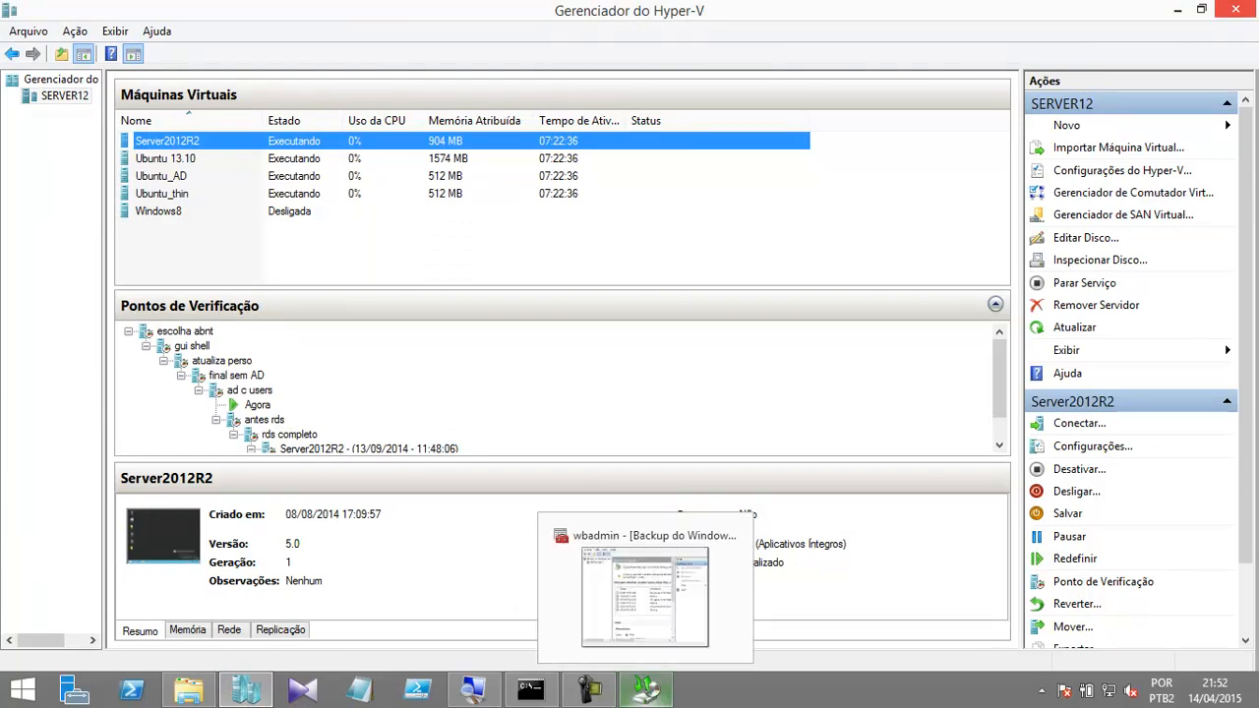
click(645, 690)
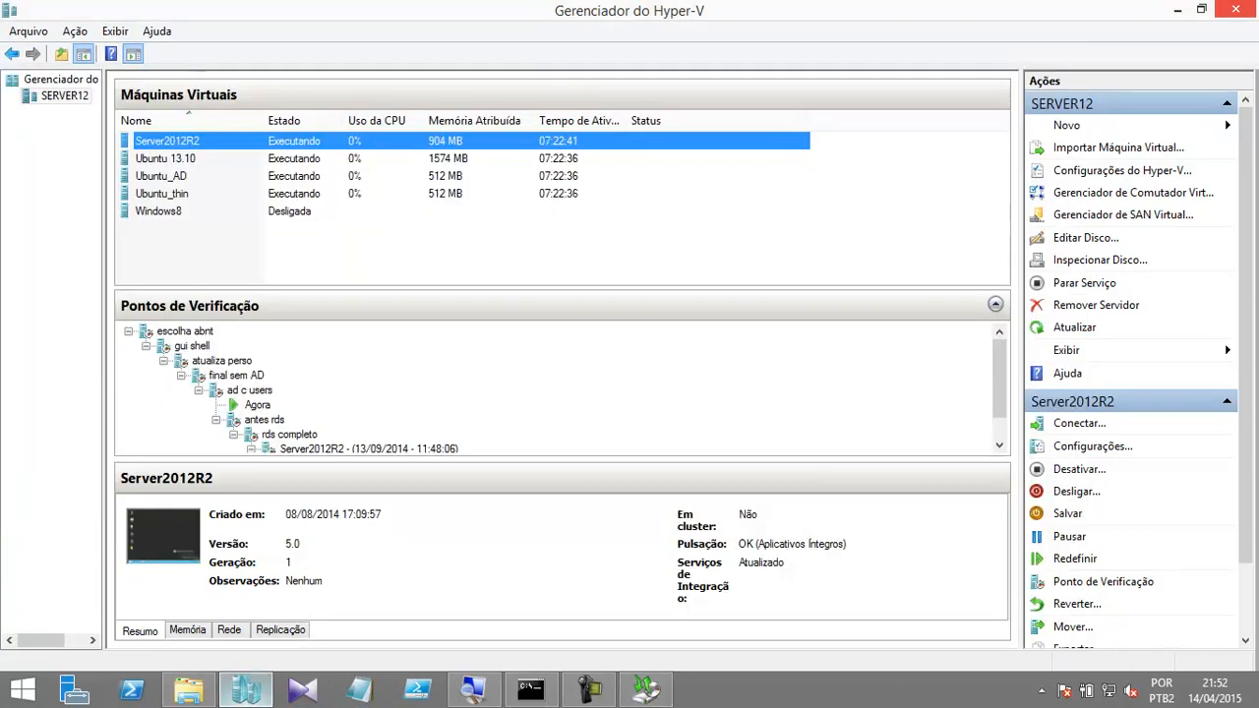
click(246, 690)
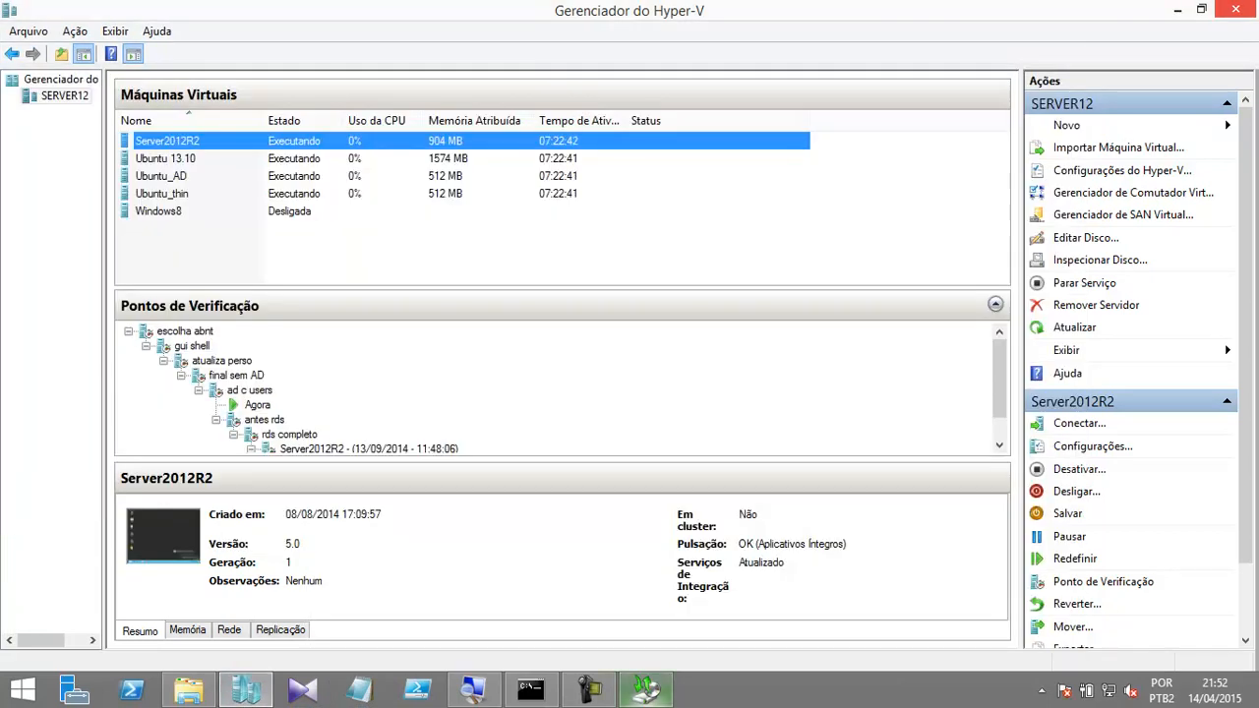
click(646, 689)
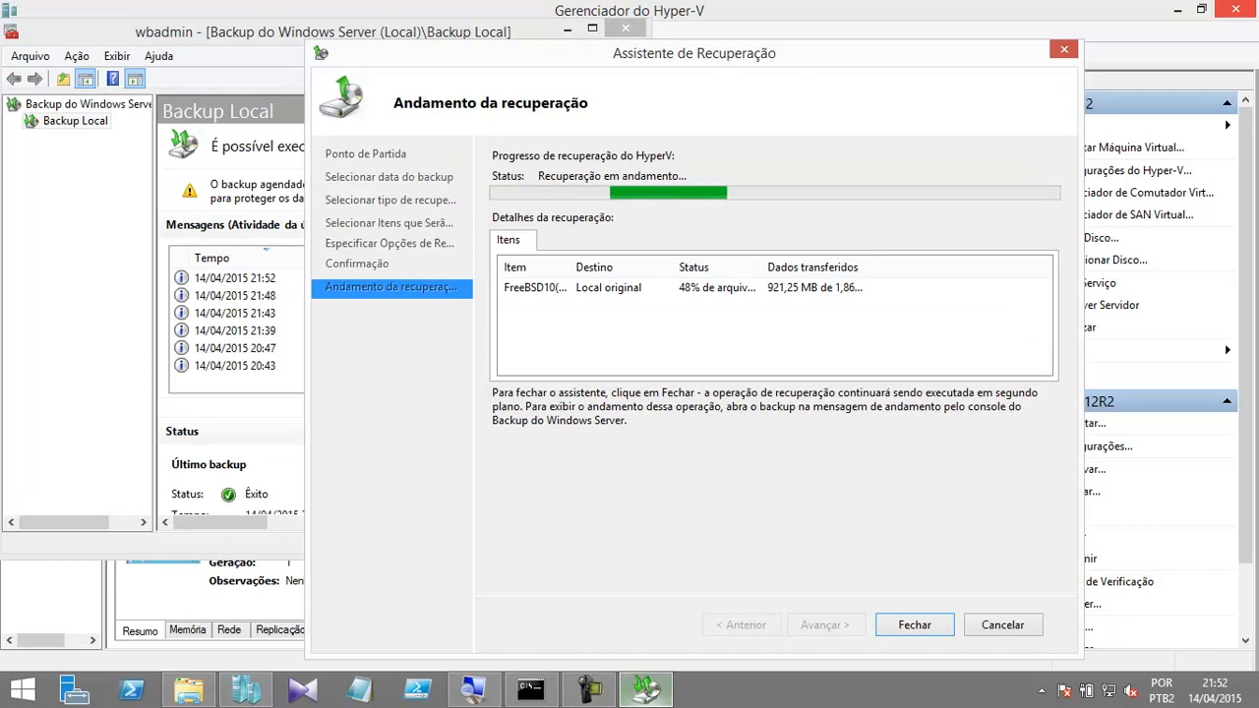
Step: Move the ping window aside and monitor the ping, the Hyper-V Manager machine list and the recovery progress until the recovery finishes
click(531, 690)
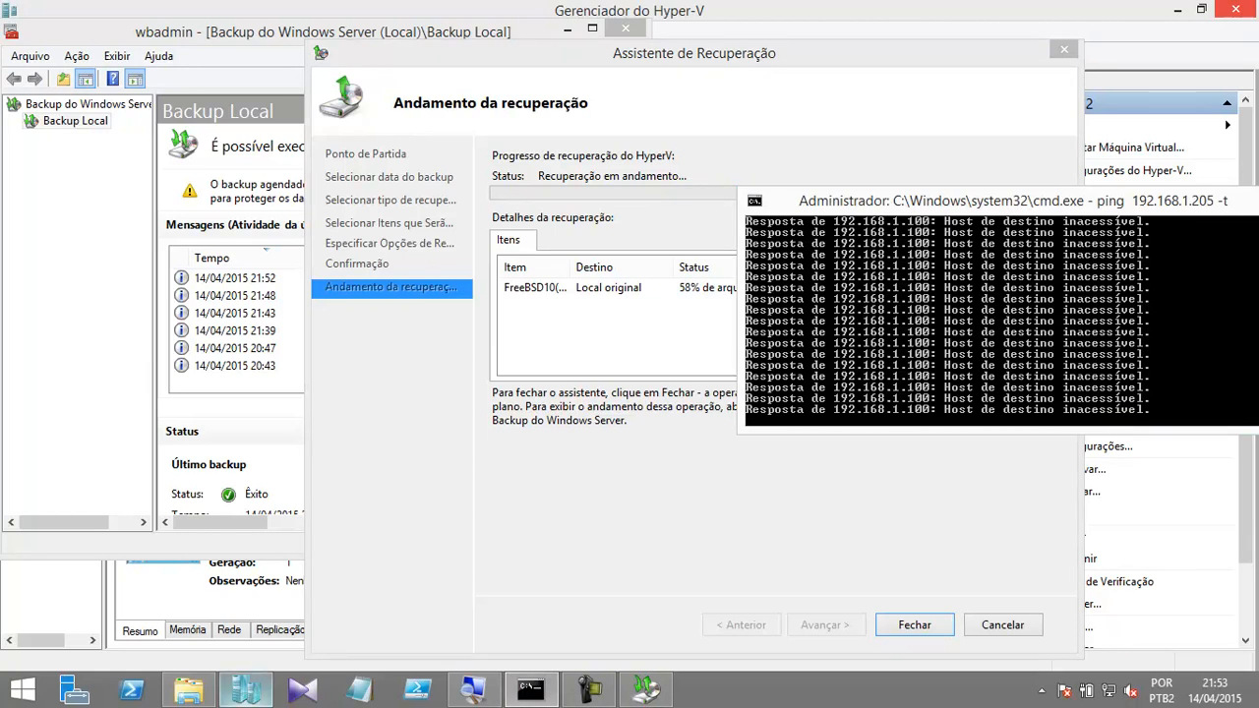
mouse_move(245, 690)
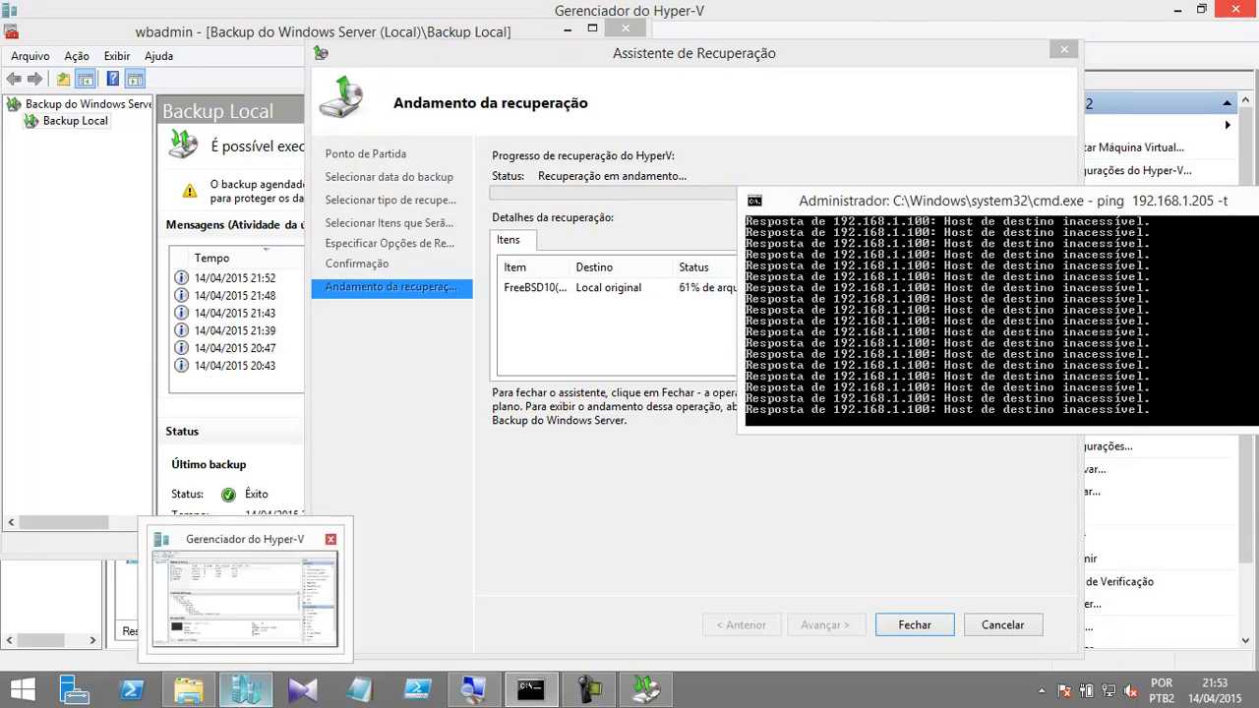
drag(969, 201, 1062, 267)
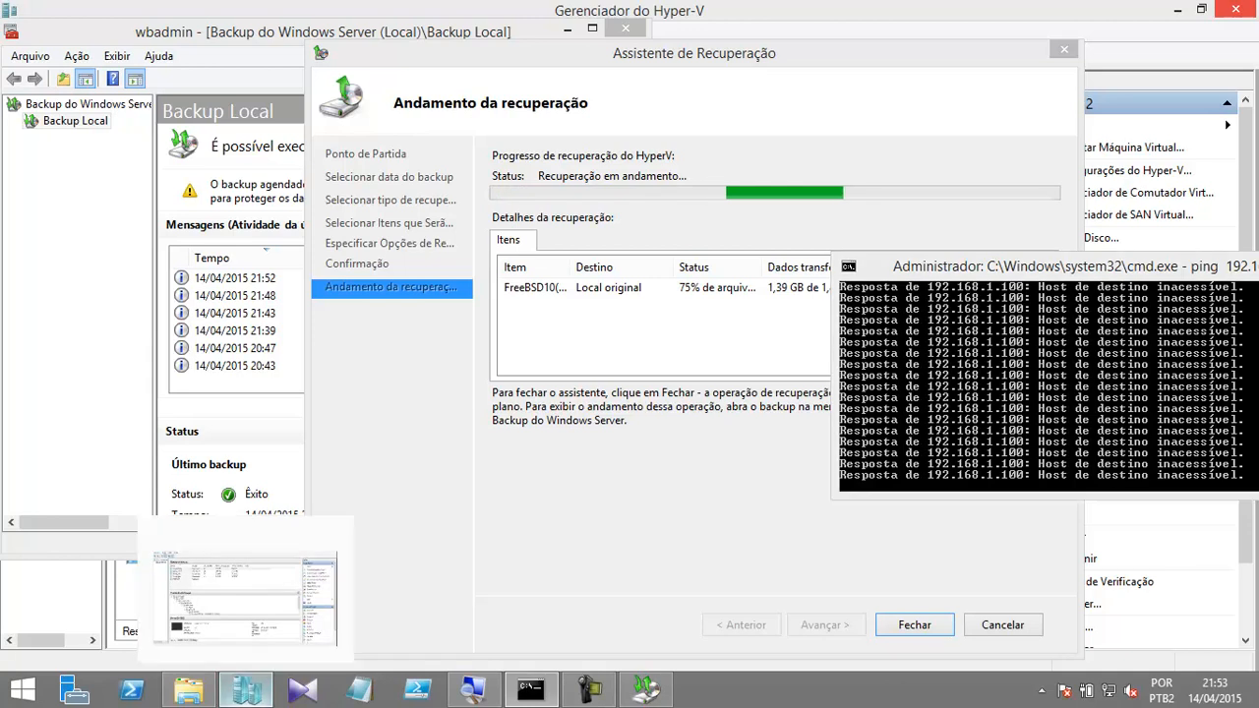
click(246, 689)
click(413, 246)
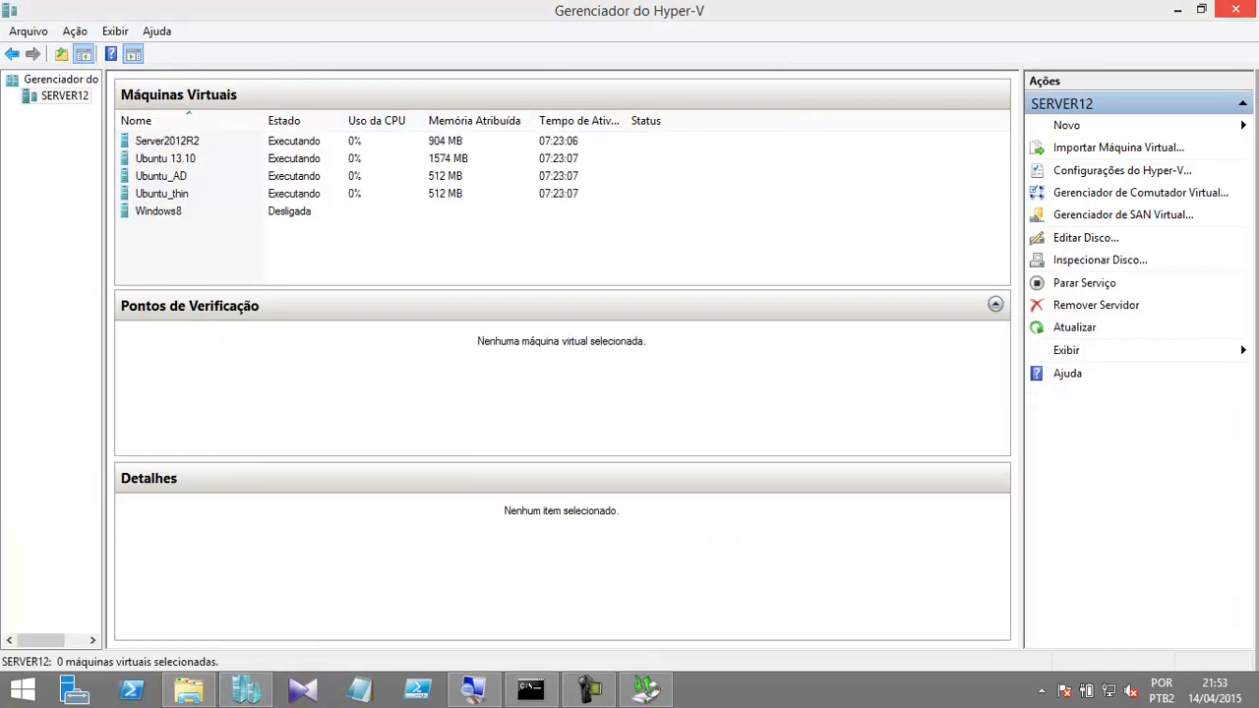
click(646, 688)
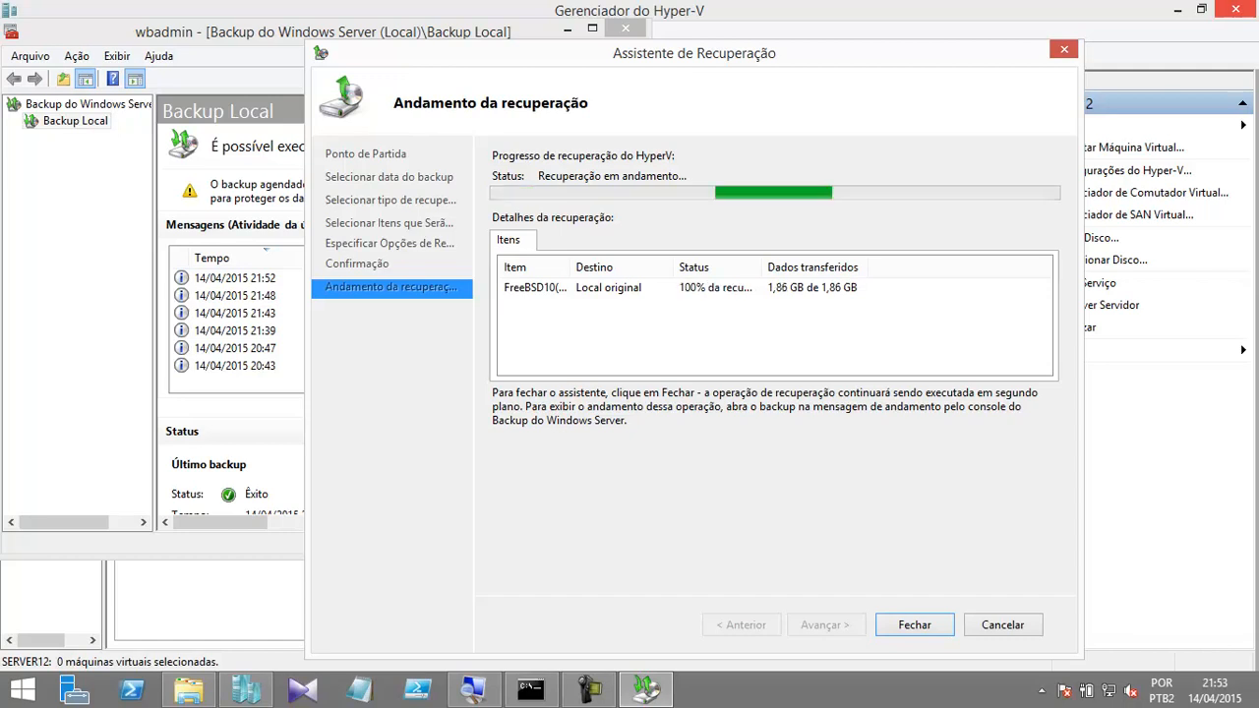
click(531, 689)
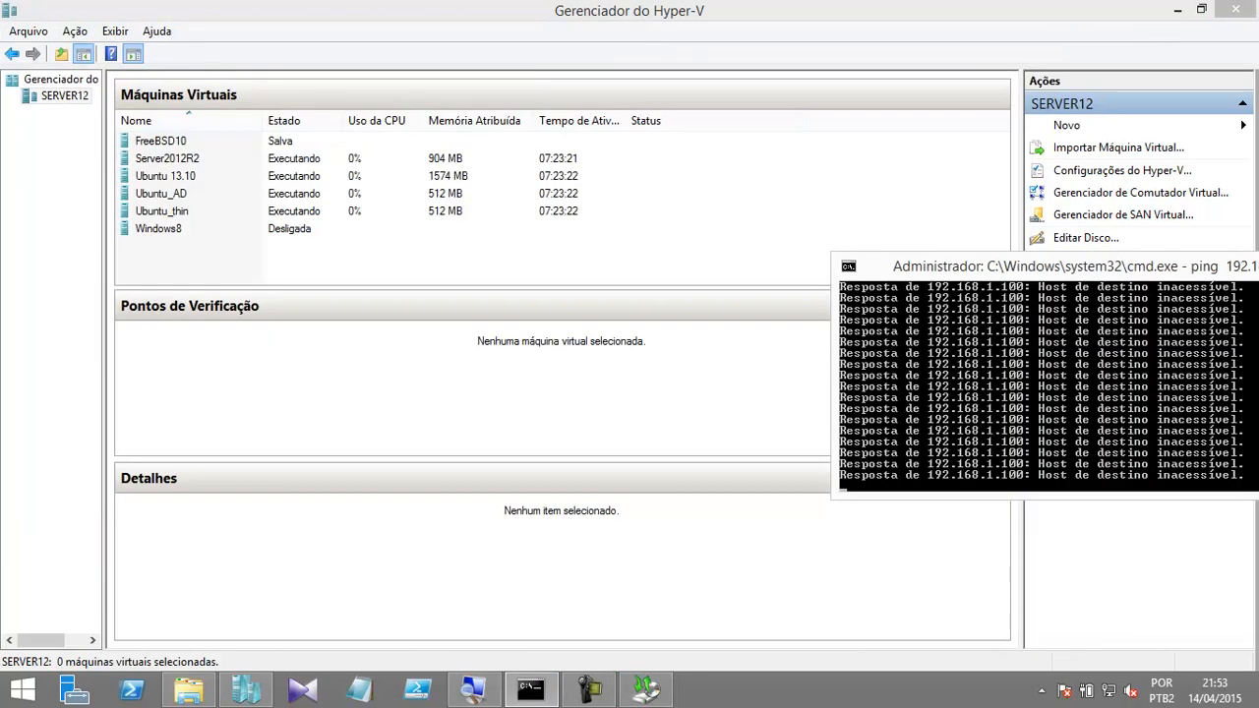
Step: Connect to the restored FreeBSD10 virtual machine from Hyper-V Manager and start it from its saved state
click(160, 141)
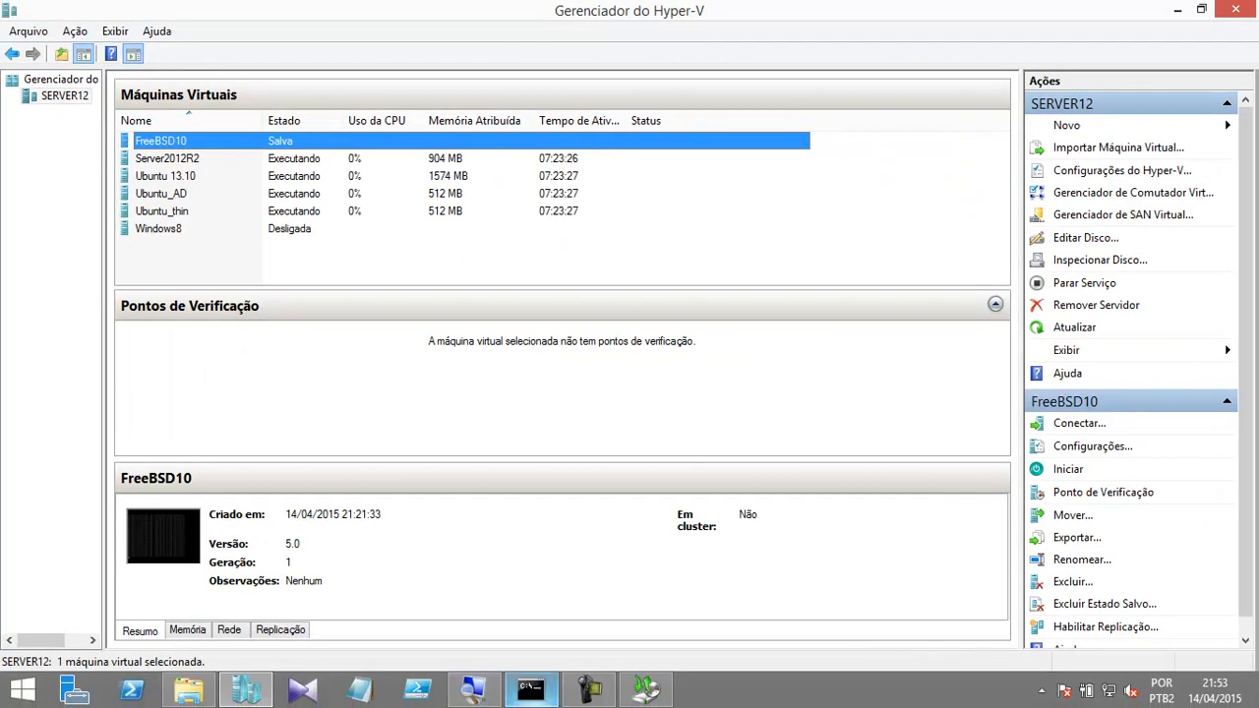
click(531, 688)
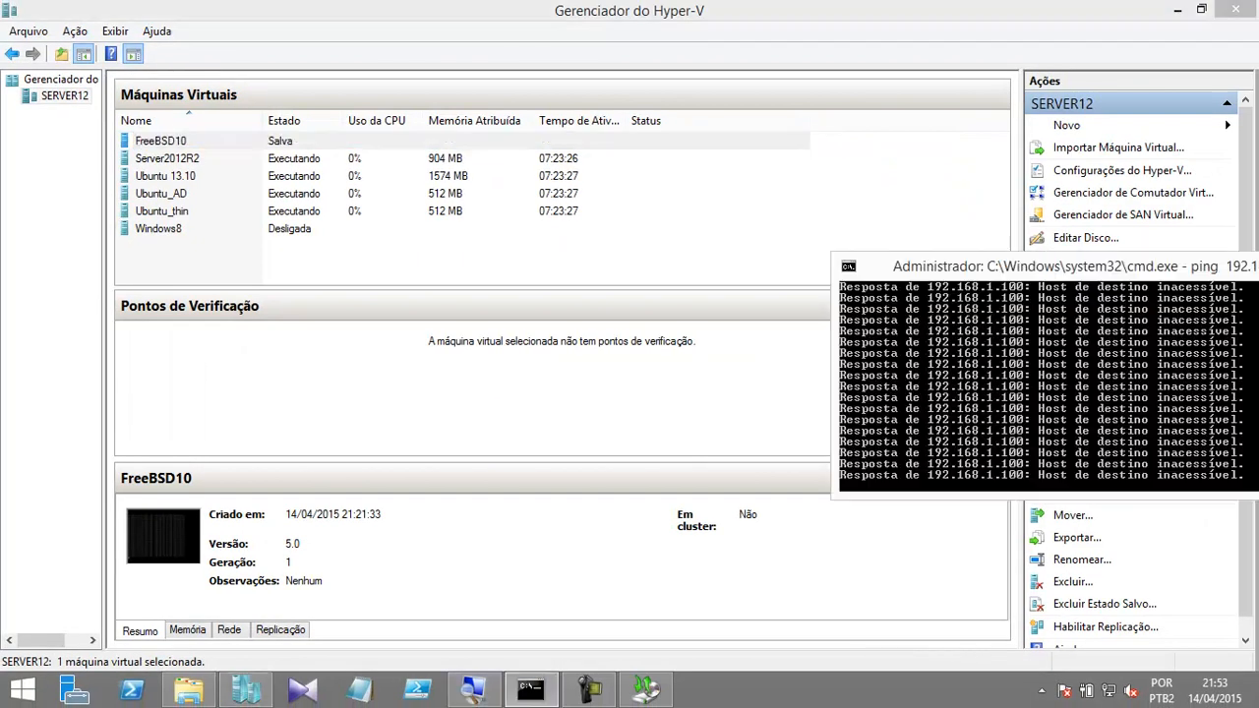
key(alt+Tab)
double_click(160, 141)
click(680, 288)
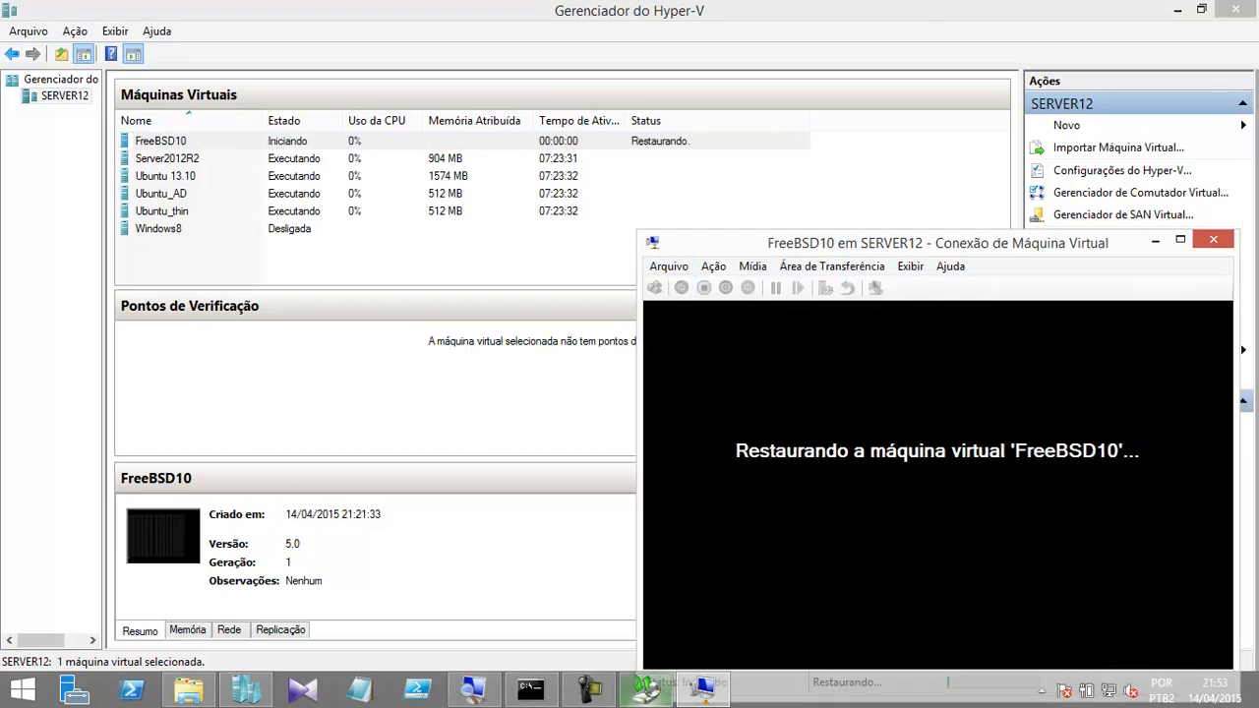
Step: Check the continuous ping to 192.168.1.205 and move its Command Prompt window above the FreeBSD10 console display
click(531, 688)
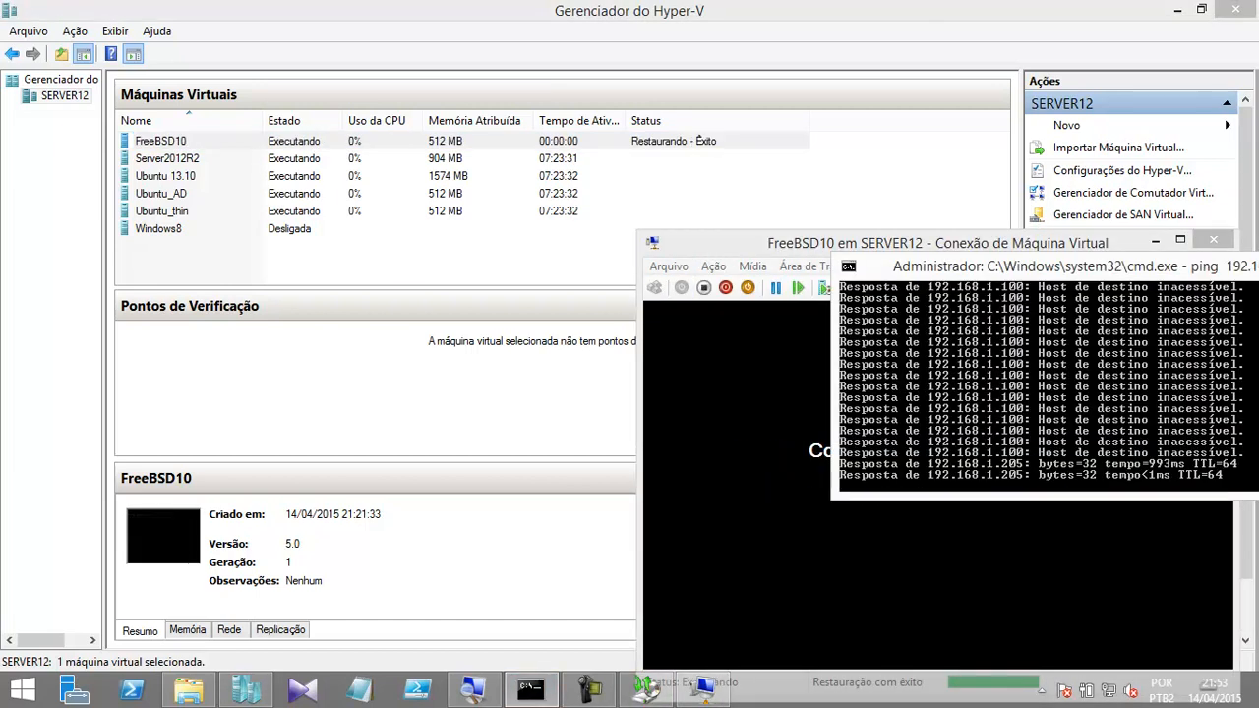
click(752, 266)
click(531, 689)
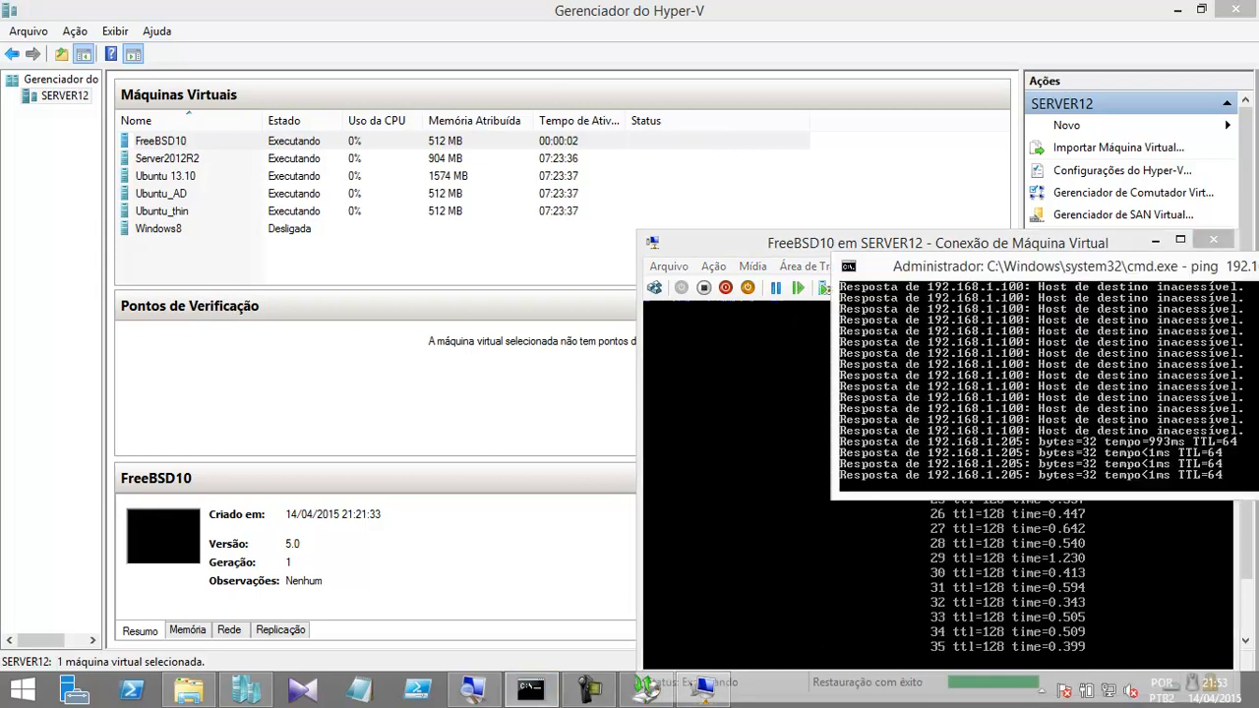
drag(983, 267, 809, 37)
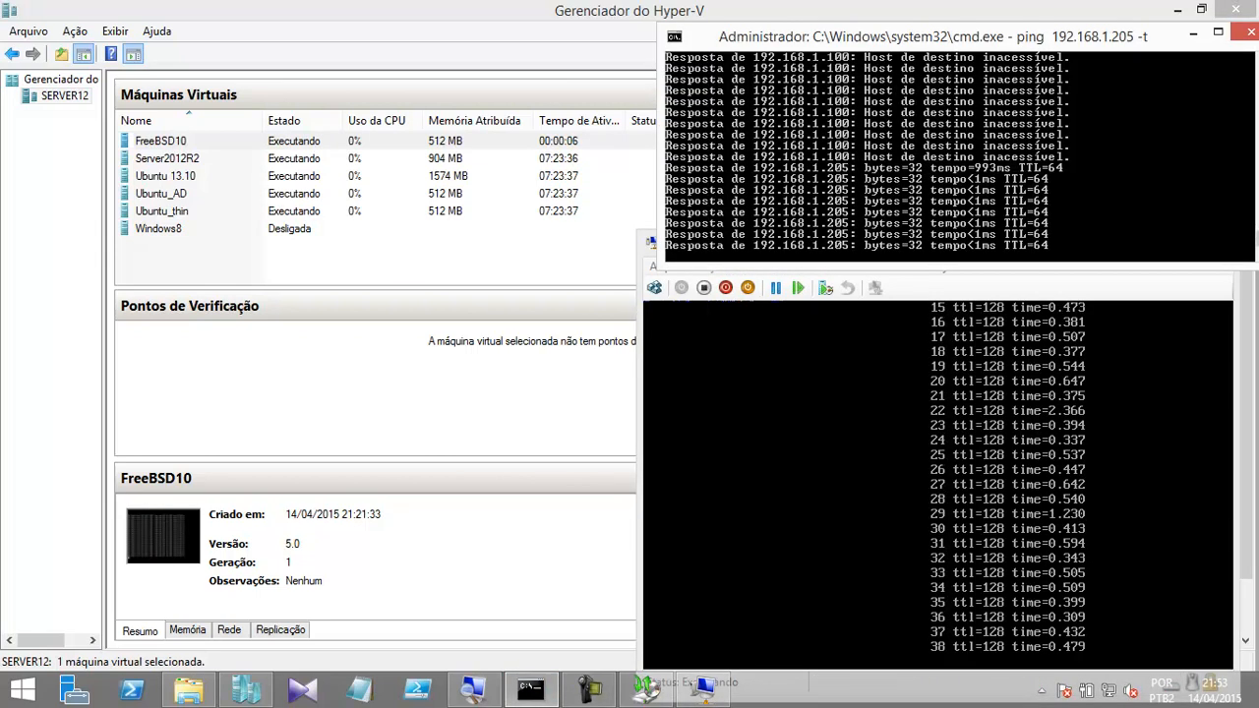
Step: Bring the FreeBSD10 virtual machine console to the front and show it in full screen
click(703, 689)
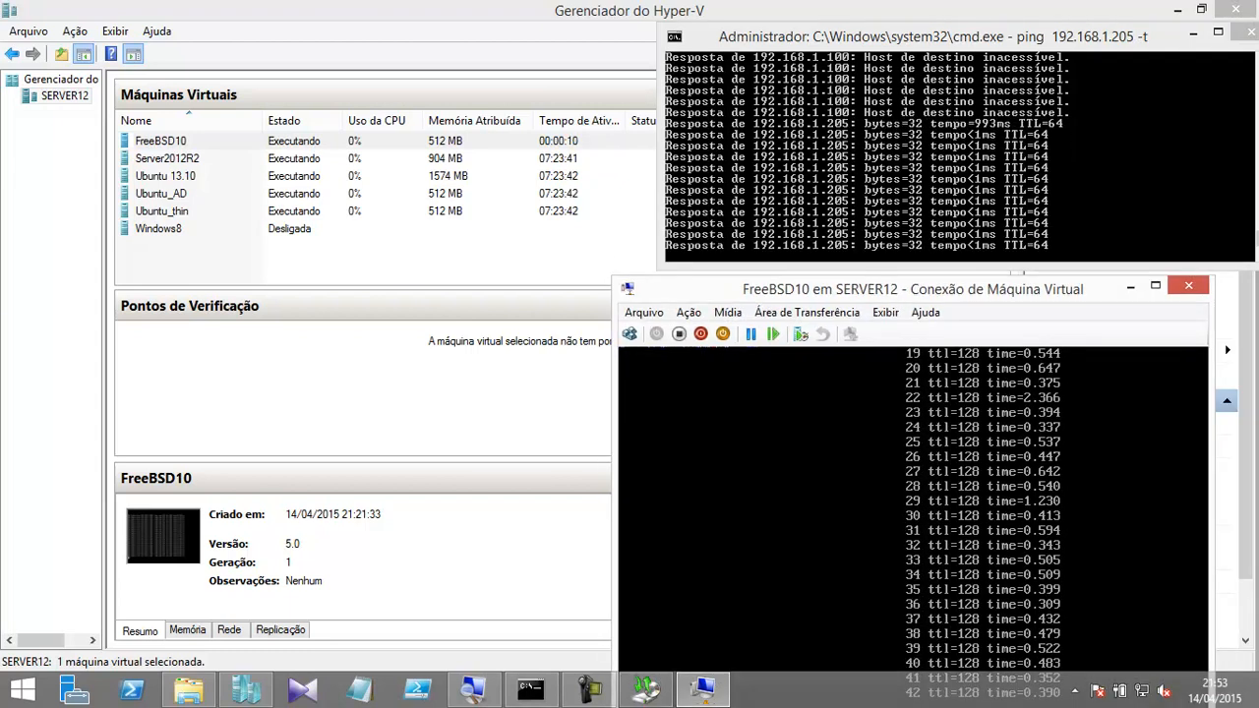
drag(885, 289, 428, 208)
double_click(429, 208)
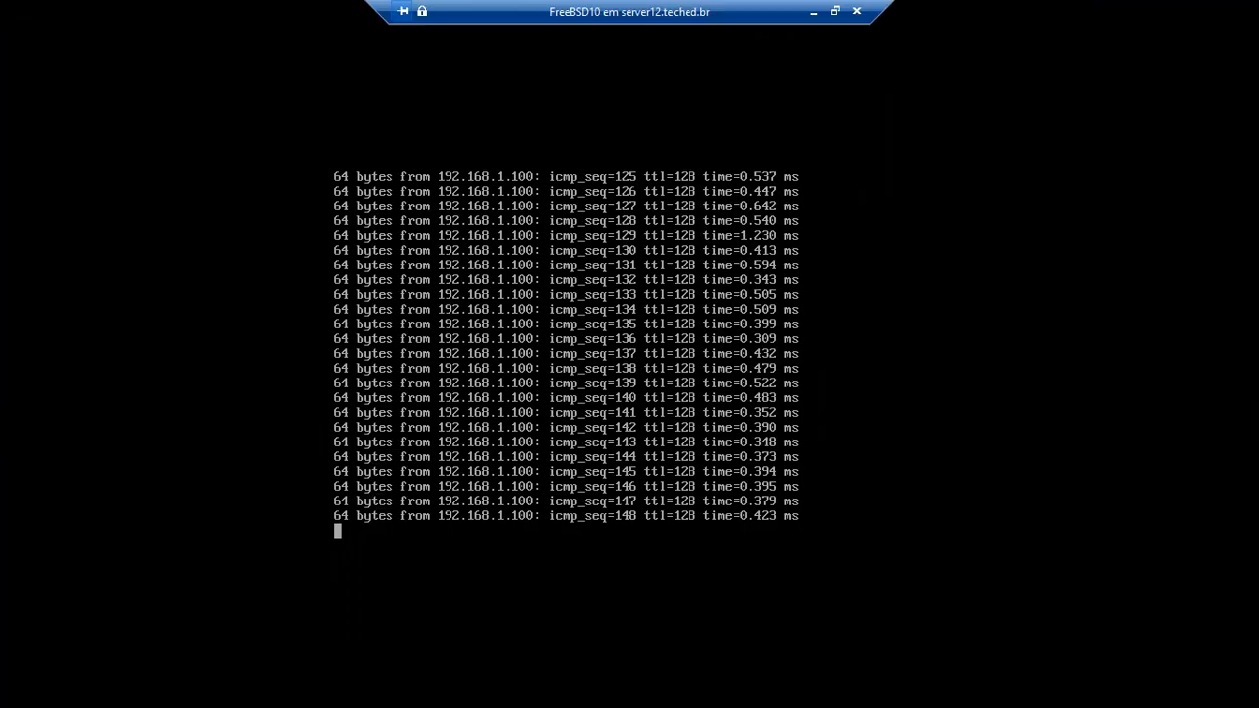
Step: Stop the ping running inside FreeBSD10, enter several blank prompt lines, and list the current directory with ls
key(ctrl+c)
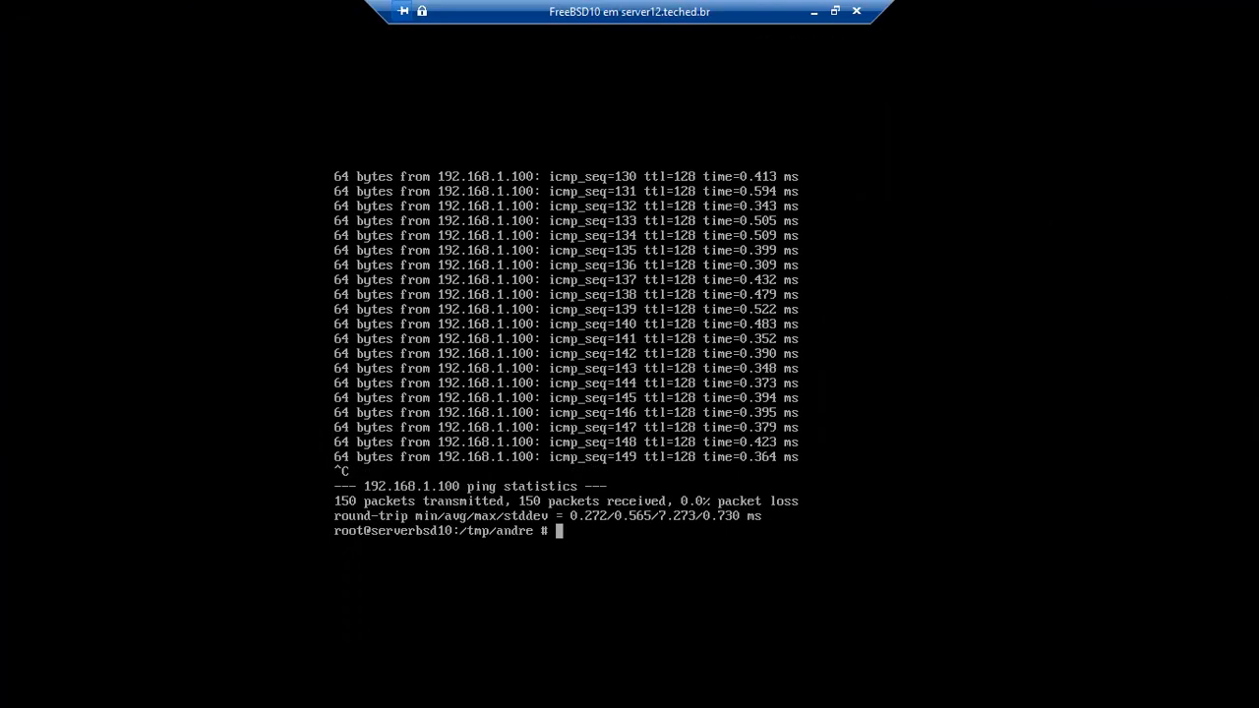
key(Return)
key(Return)
key(Return)
key(Return)
key(Return)
key(Return)
text(l)
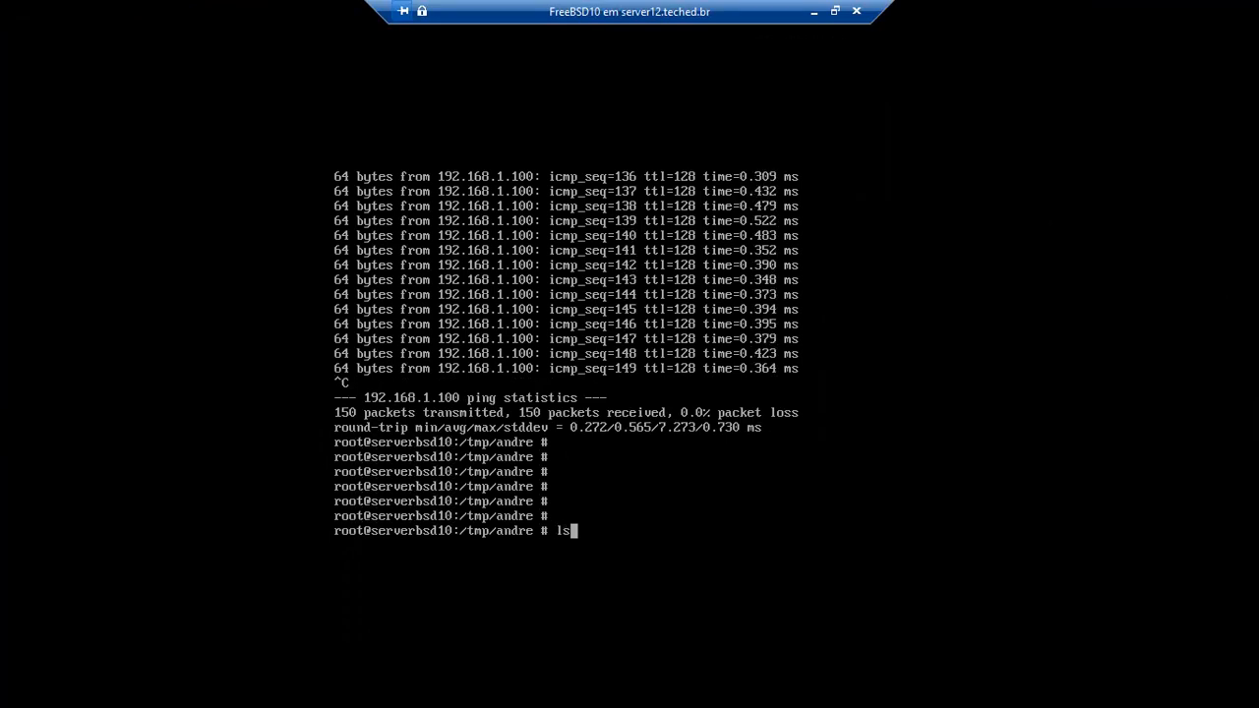
text(s)
key(Return)
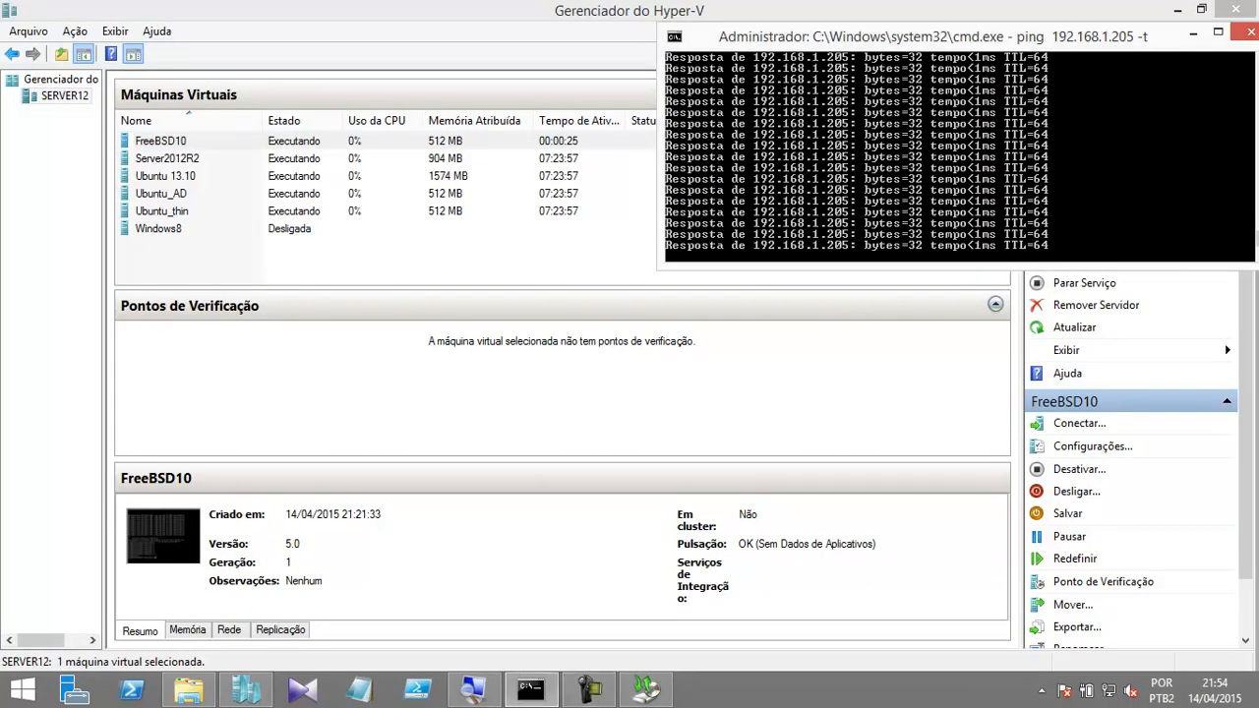
Step: Reposition the Command Prompt window over Hyper-V Manager and make it taller to show more replies from 192.168.1.205
drag(915, 36, 801, 110)
drag(854, 342, 854, 453)
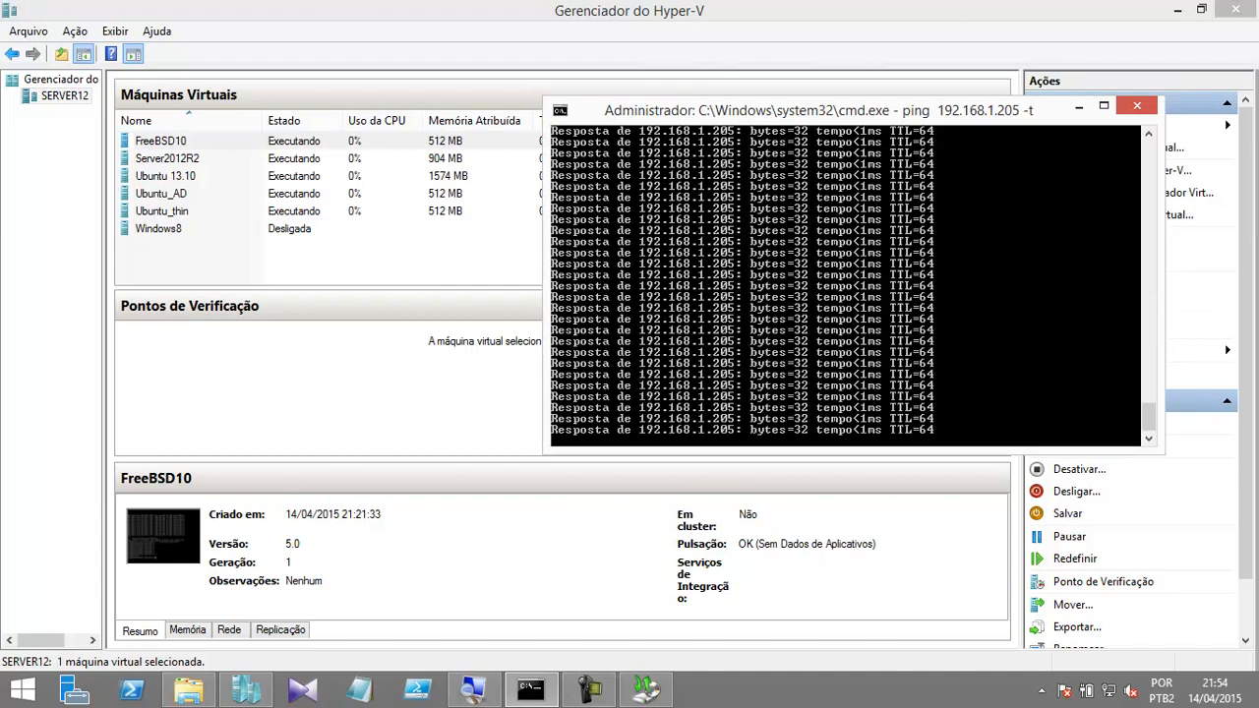